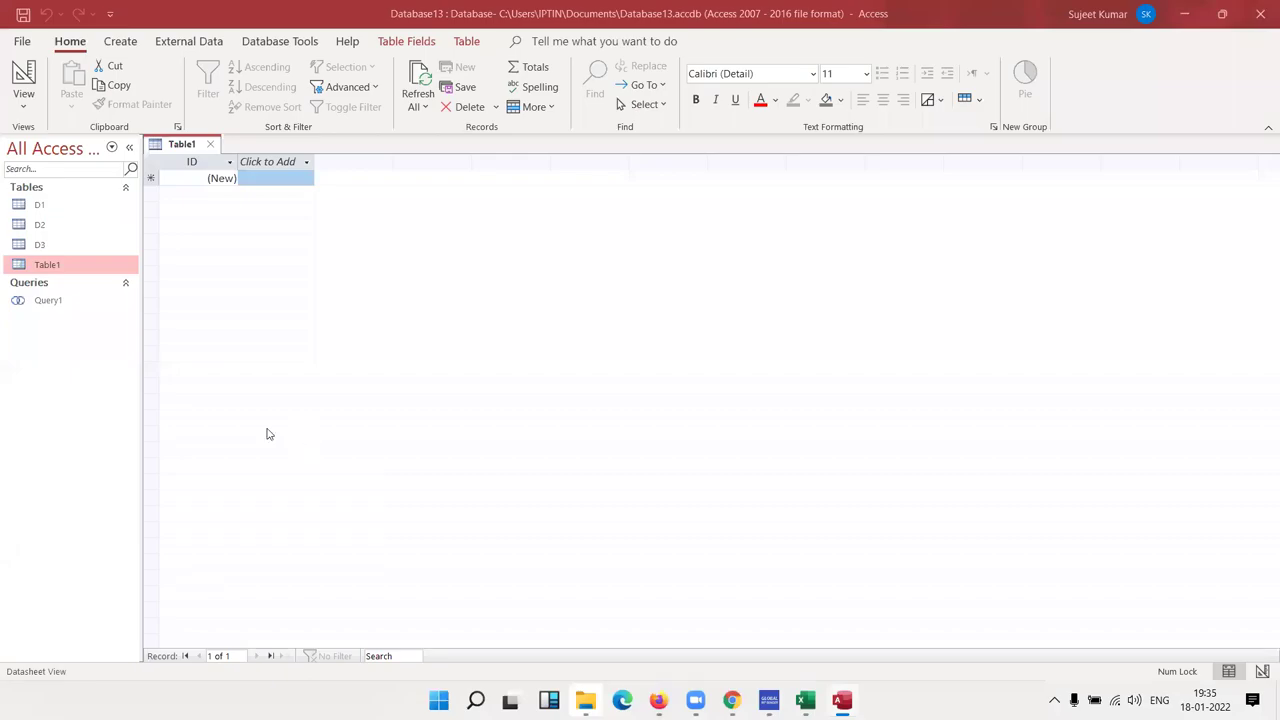
# - Open Query1's 61 records as a datasheet and show the External Data export options
pyautogui.doubleClick(55, 302)
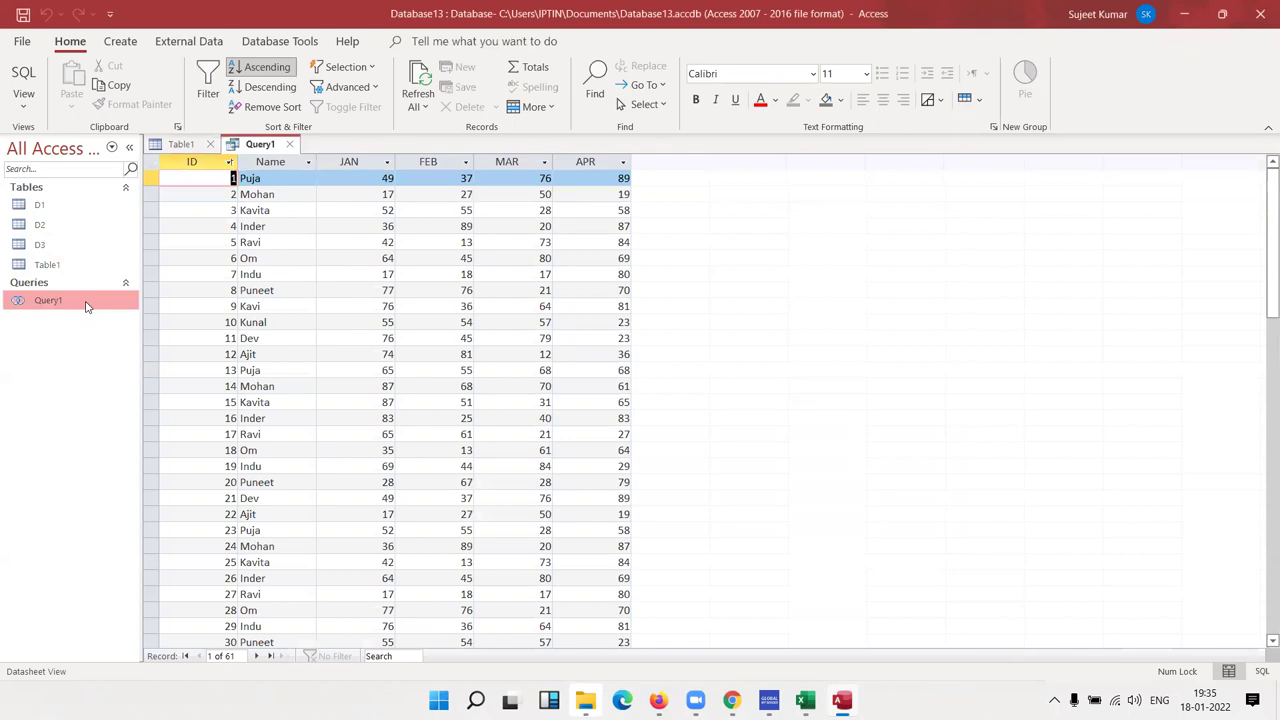
pyautogui.click(22, 41)
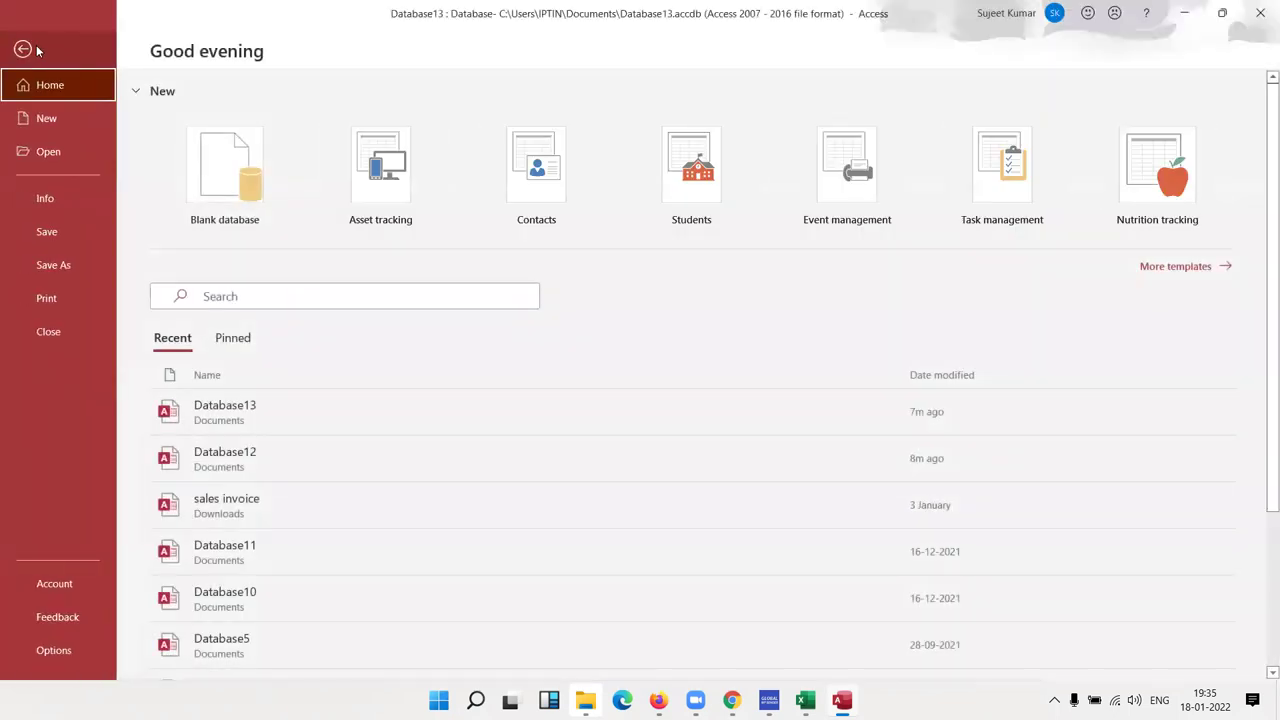
pyautogui.click(22, 49)
pyautogui.click(189, 41)
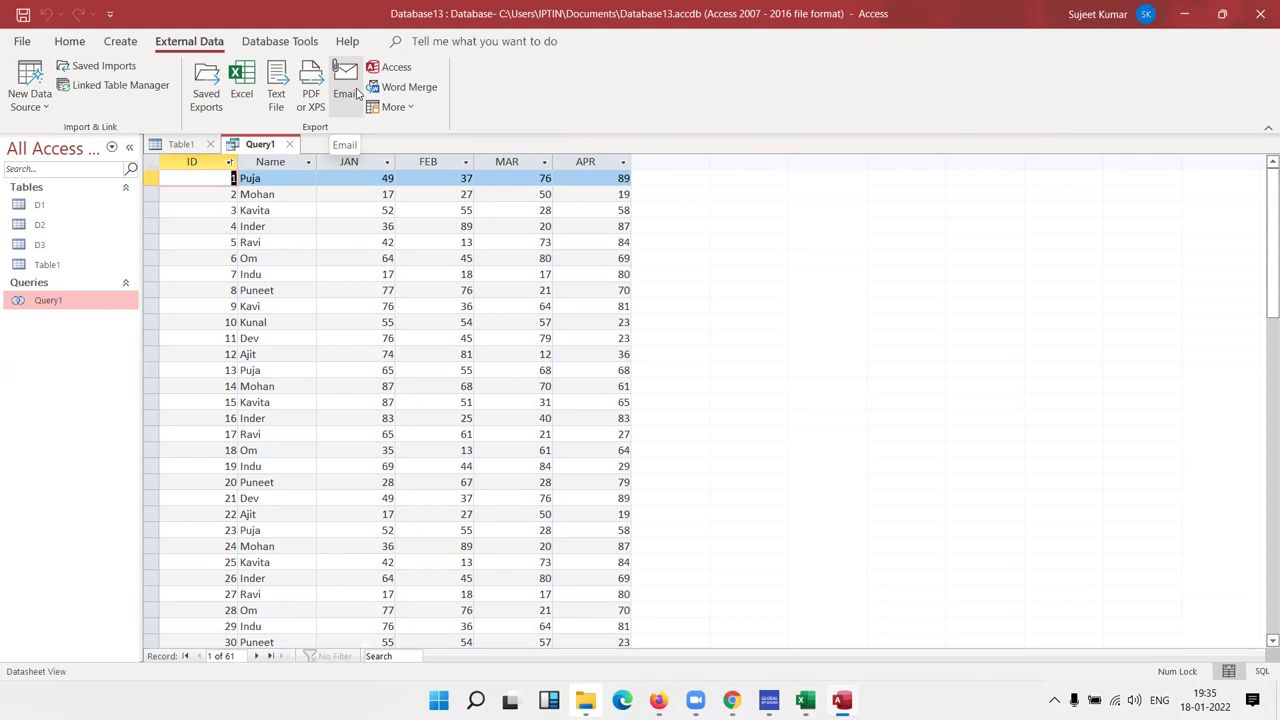
# - Generate a quick report from Query1 with its ID, Name and JAN–APR columns
pyautogui.click(119, 45)
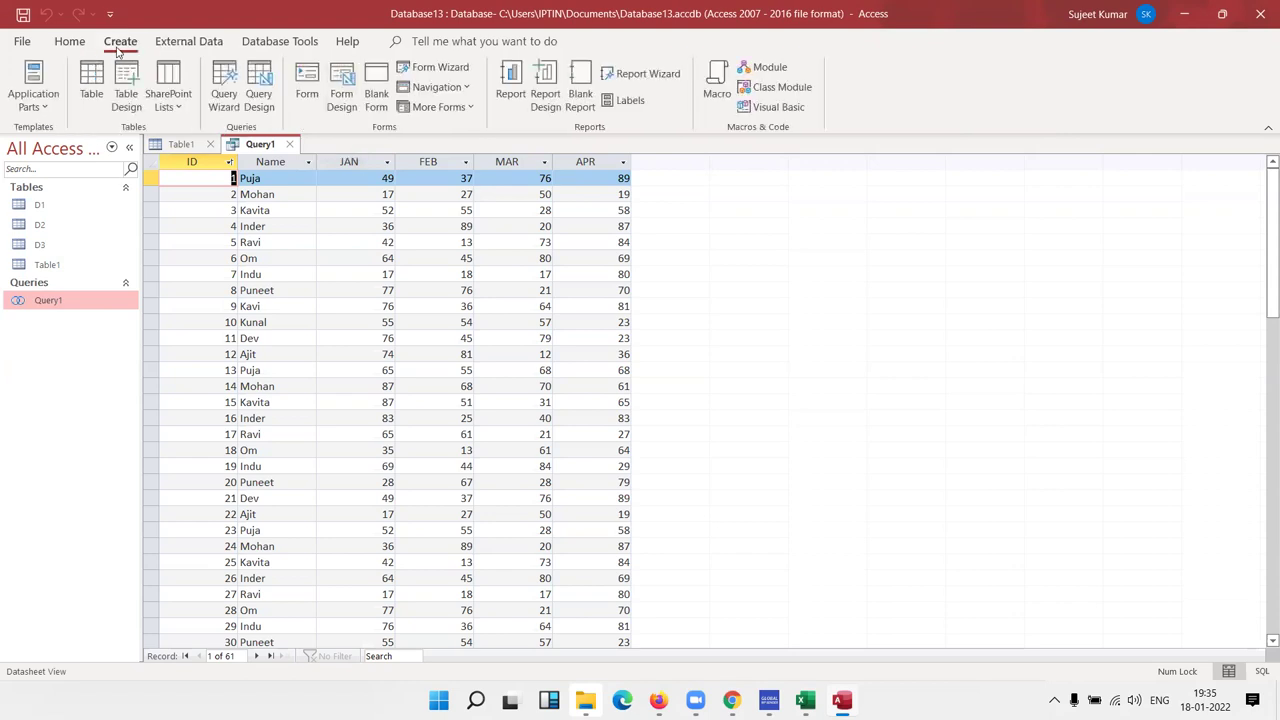
pyautogui.click(485, 259)
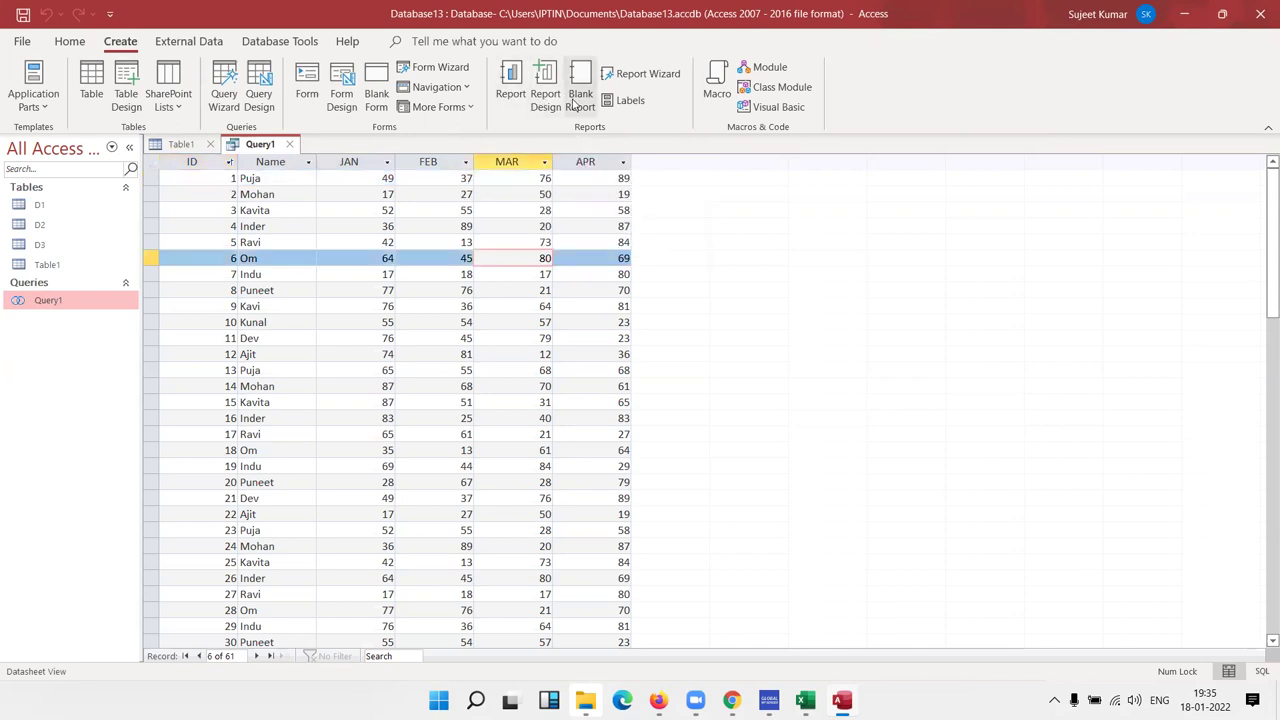
pyautogui.click(313, 246)
pyautogui.click(171, 184)
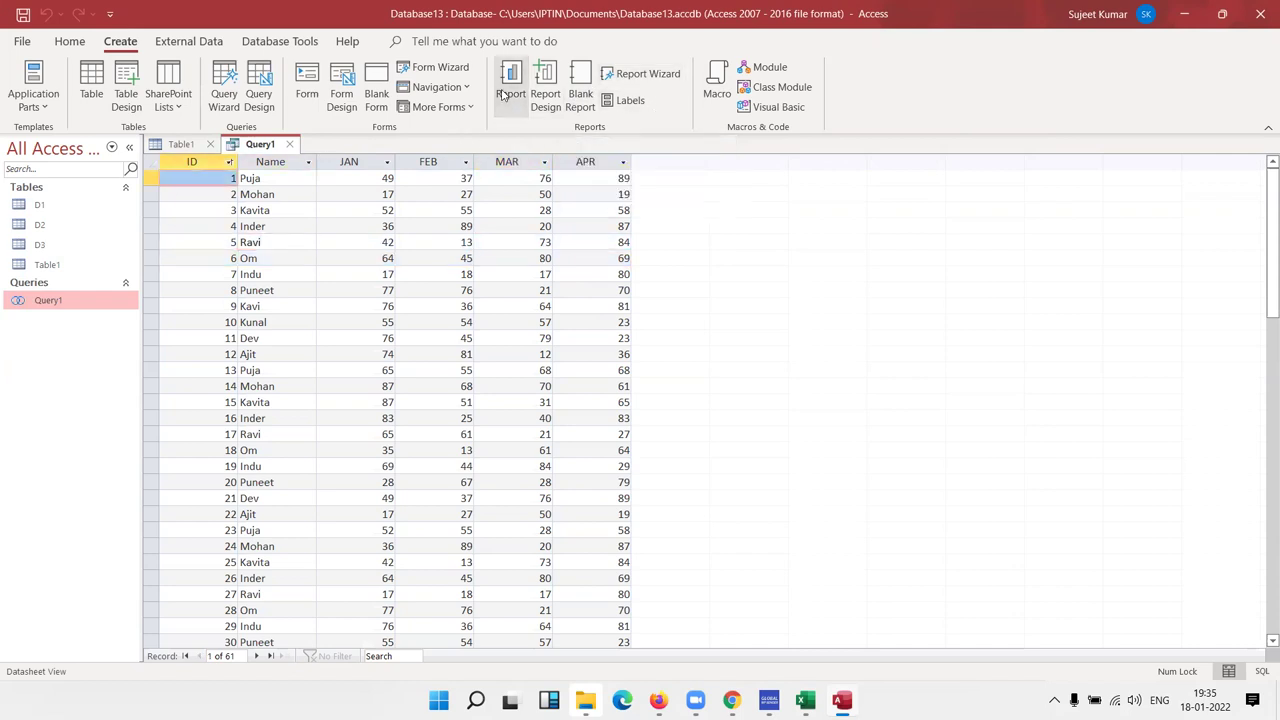
pyautogui.click(506, 92)
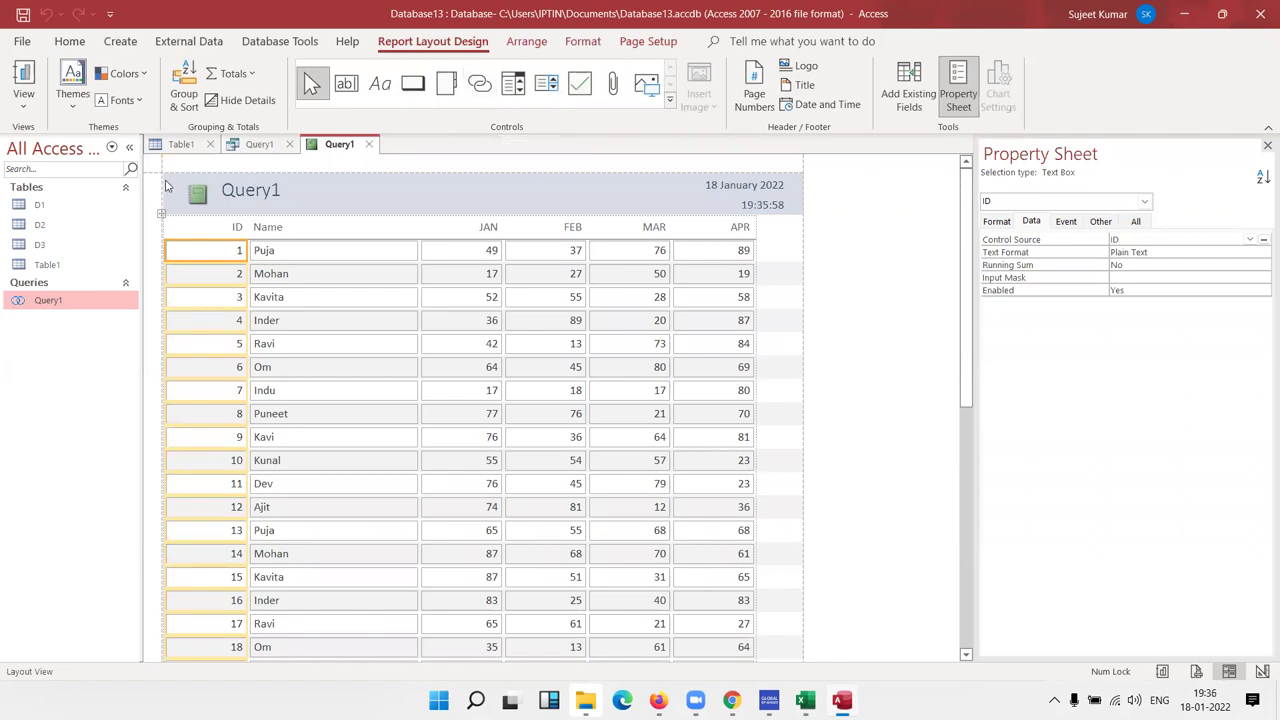
# - Change the report's title label from 'Query1' to 'ALL Data'
pyautogui.click(689, 178)
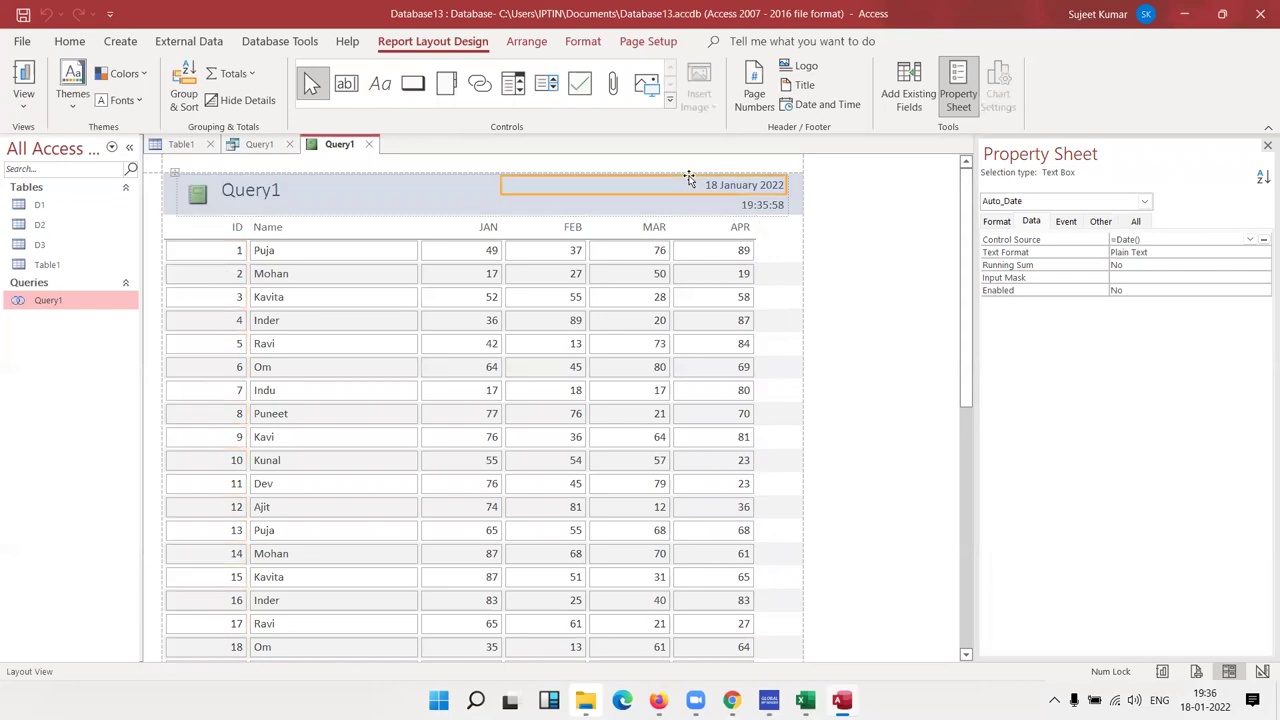
pyautogui.click(245, 192)
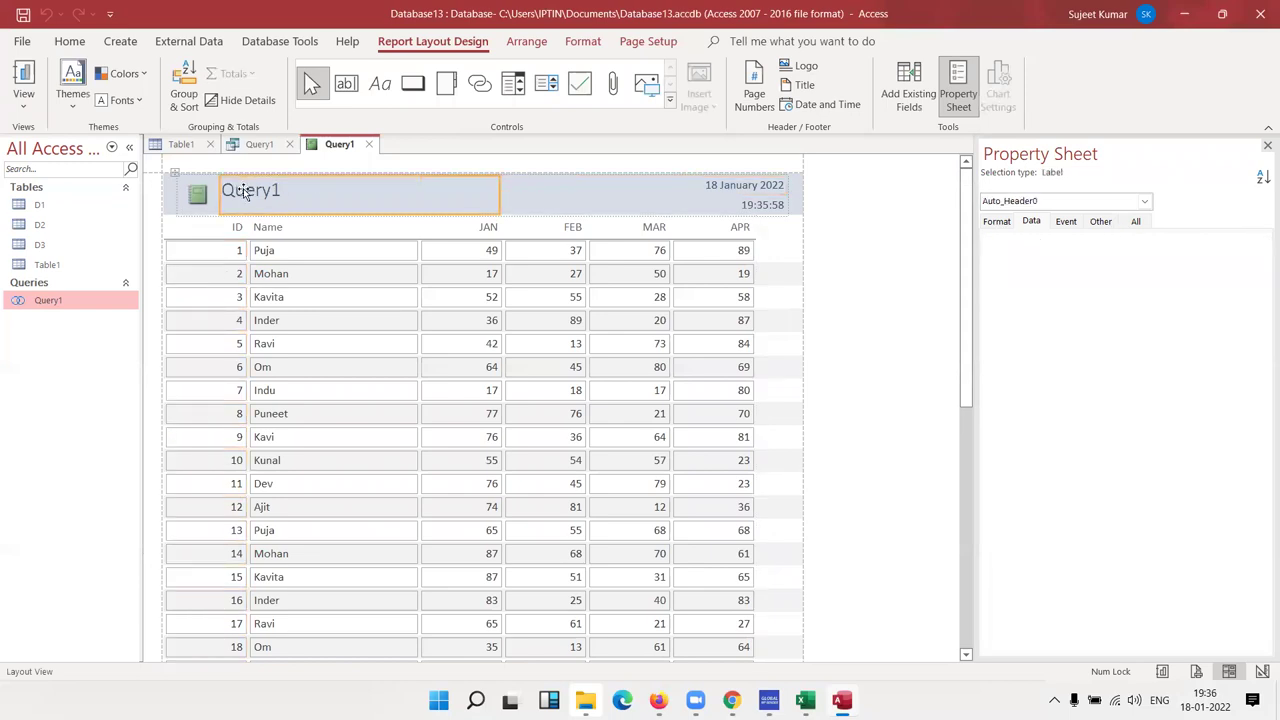
pyautogui.doubleClick(243, 191)
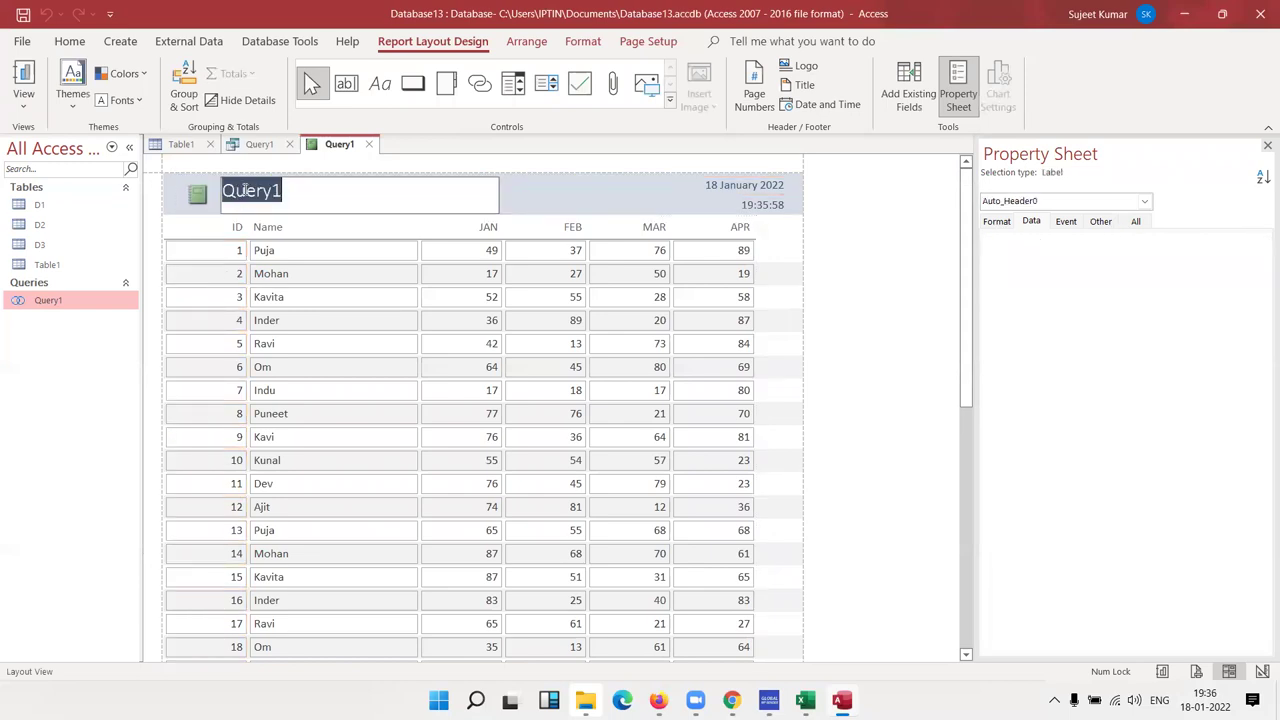
pyautogui.write('ALL Data')
pyautogui.click(197, 196)
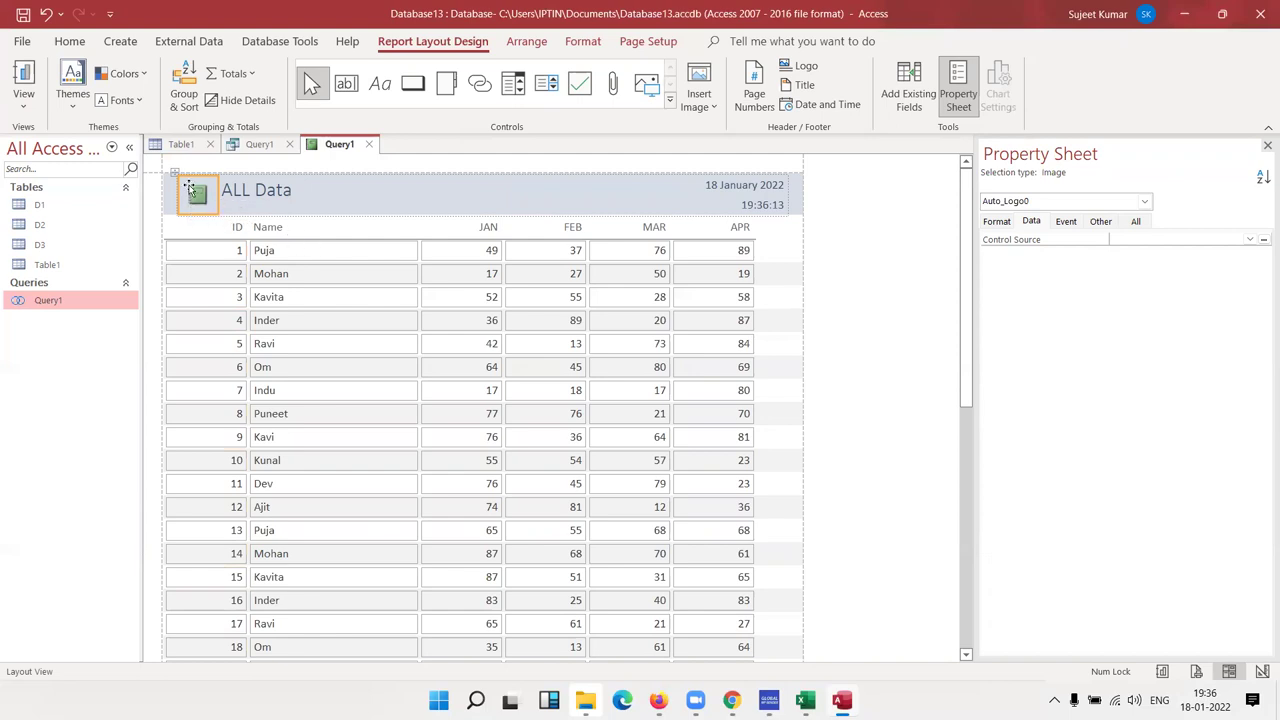
pyautogui.rightClick(190, 189)
pyautogui.press('Escape')
pyautogui.click(770, 185)
pyautogui.click(768, 205)
pyautogui.scroll(-5, 765, 285)
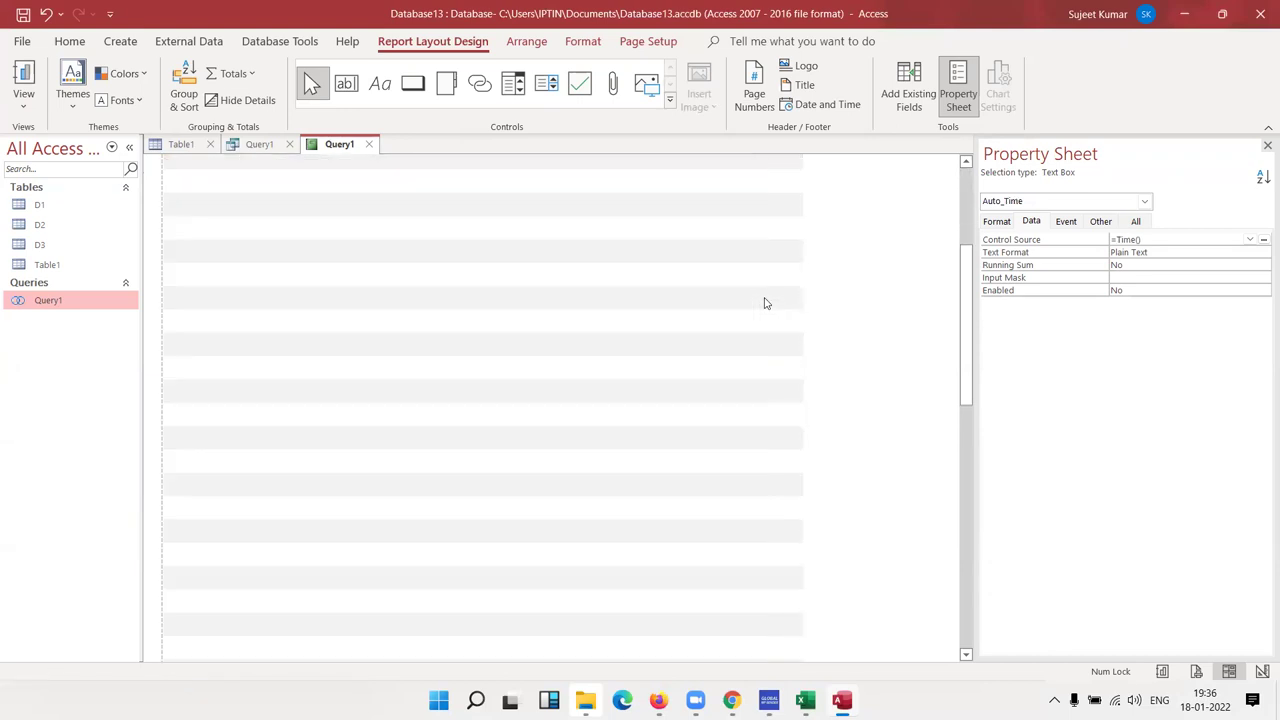
pyautogui.scroll(-5, 765, 303)
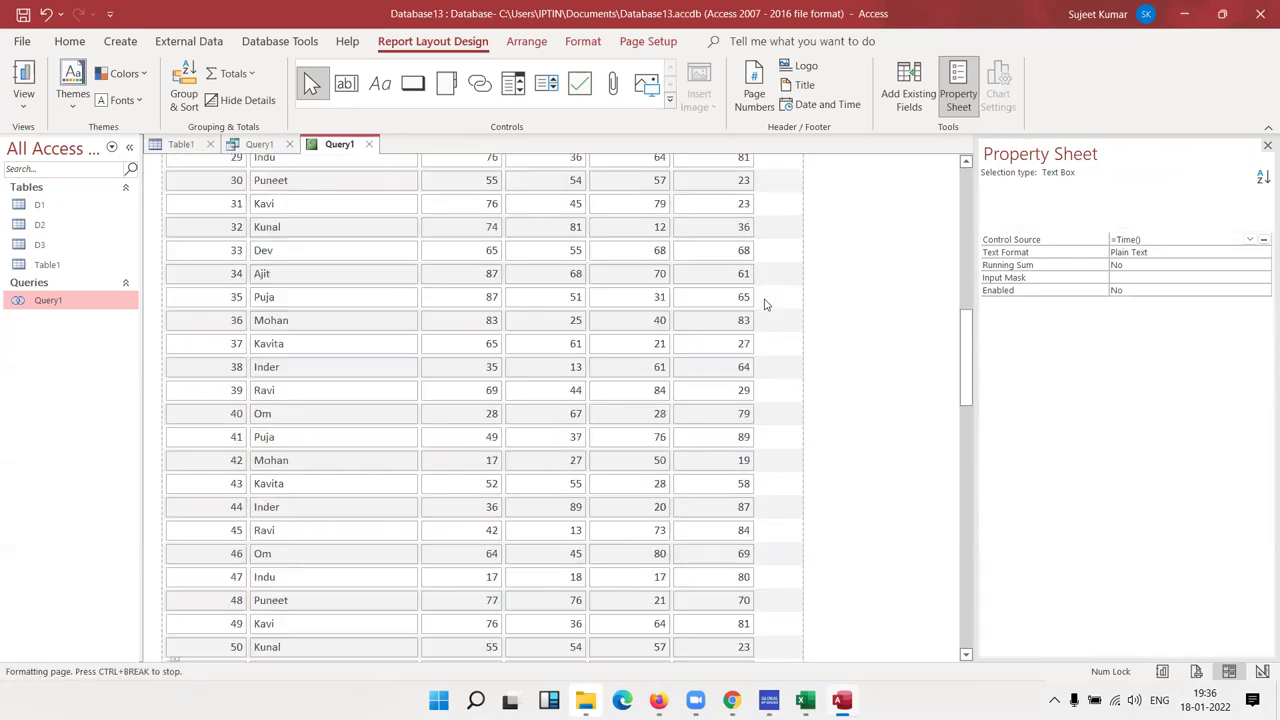
pyautogui.scroll(-5, 765, 303)
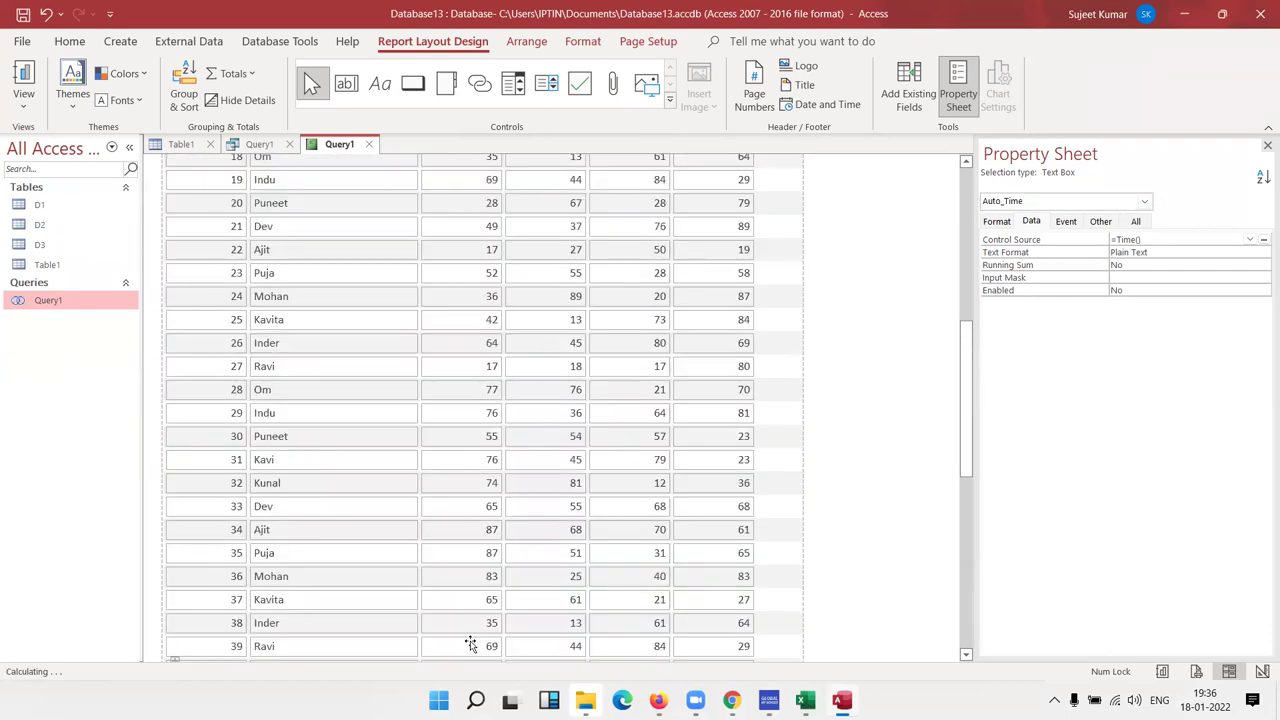
pyautogui.scroll(3, 470, 640)
pyautogui.scroll(2, 471, 600)
pyautogui.scroll(2, 465, 580)
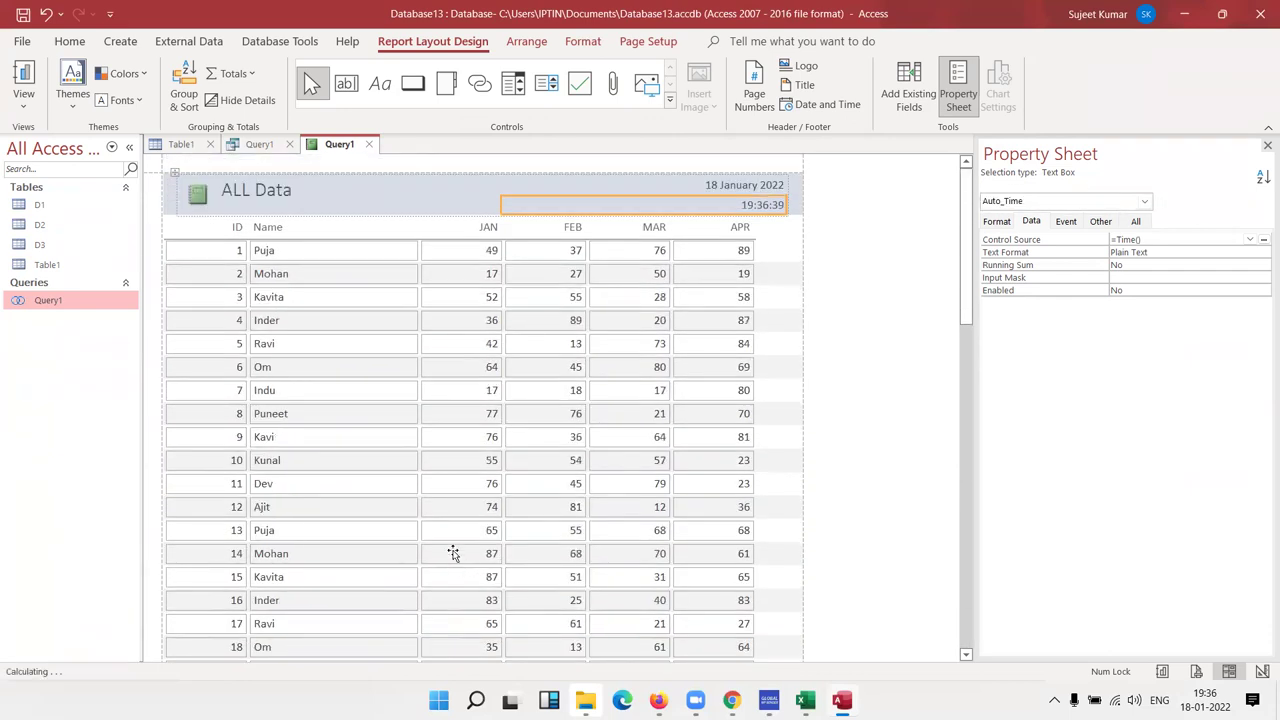
# - Add a Sum total to the JAN column
pyautogui.click(477, 233)
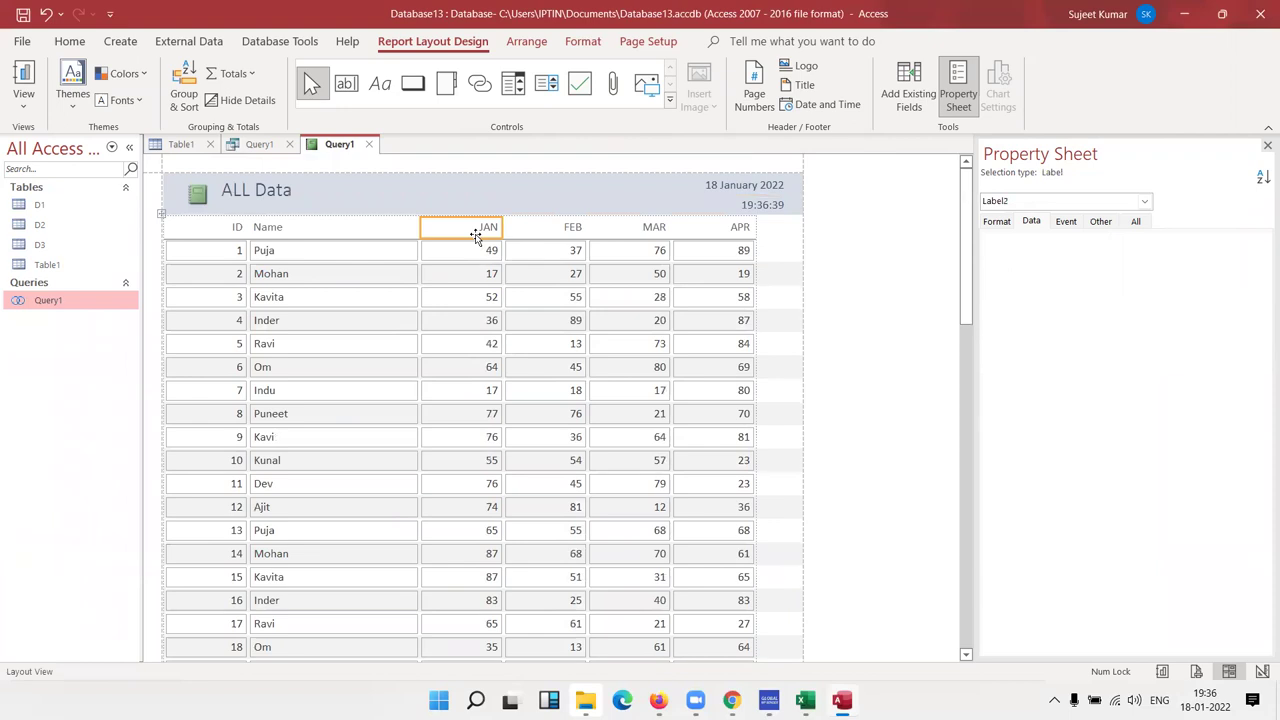
pyautogui.click(233, 74)
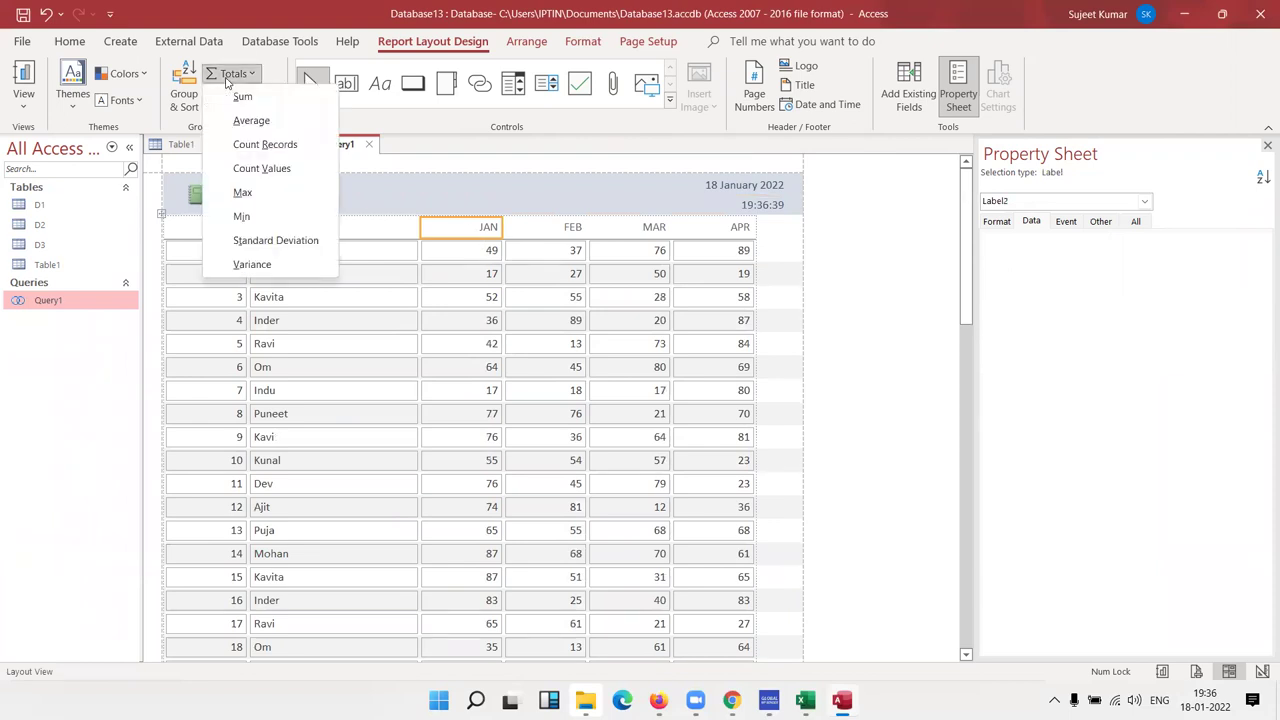
pyautogui.click(241, 97)
pyautogui.click(563, 229)
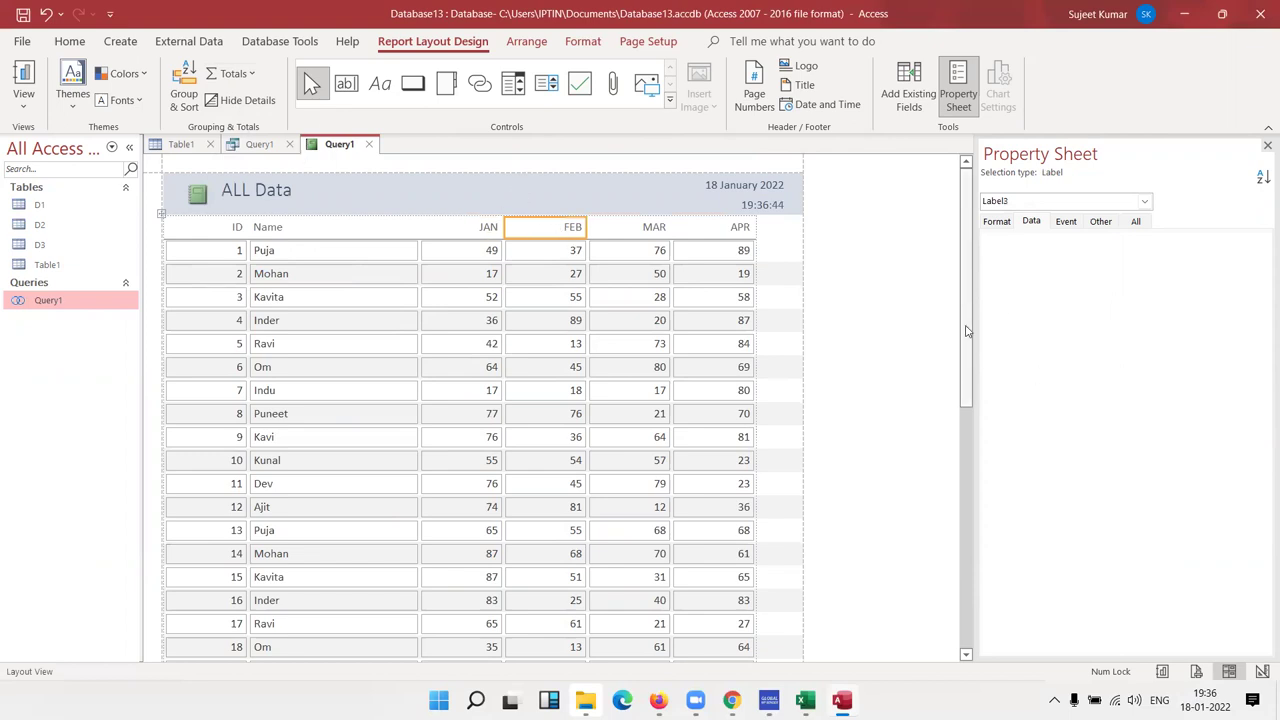
# - Check the footer totals row: JAN sum 3527 beside the record count of 61
pyautogui.scroll(-3, 946, 540)
pyautogui.scroll(-6, 929, 549)
pyautogui.scroll(-1, 927, 561)
pyautogui.scroll(-2, 925, 560)
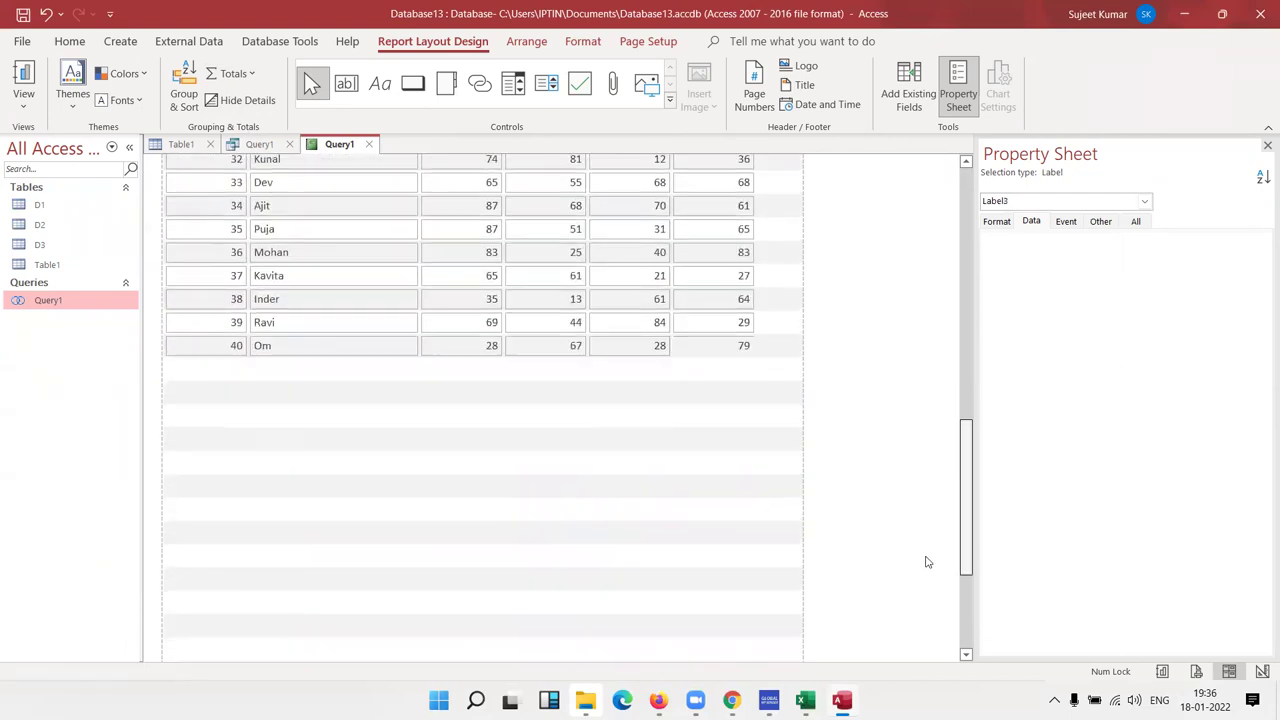
pyautogui.scroll(-5, 925, 560)
pyautogui.click(467, 539)
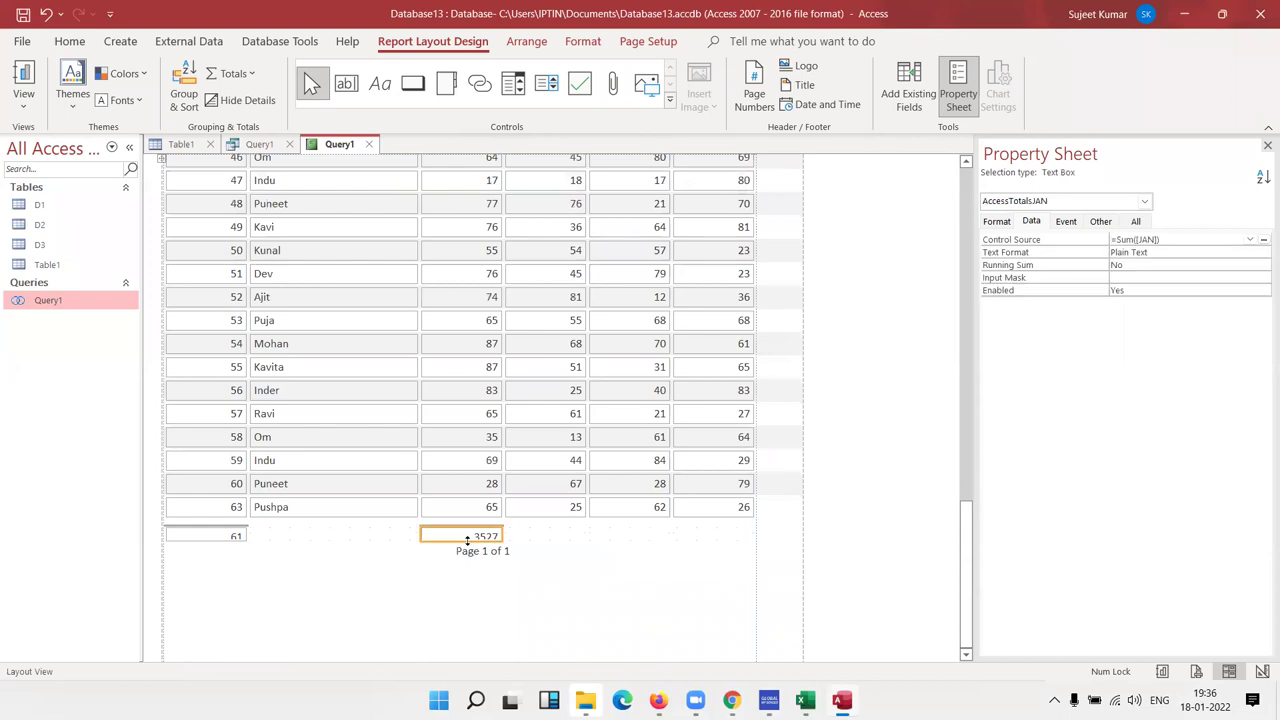
pyautogui.scroll(2, 457, 551)
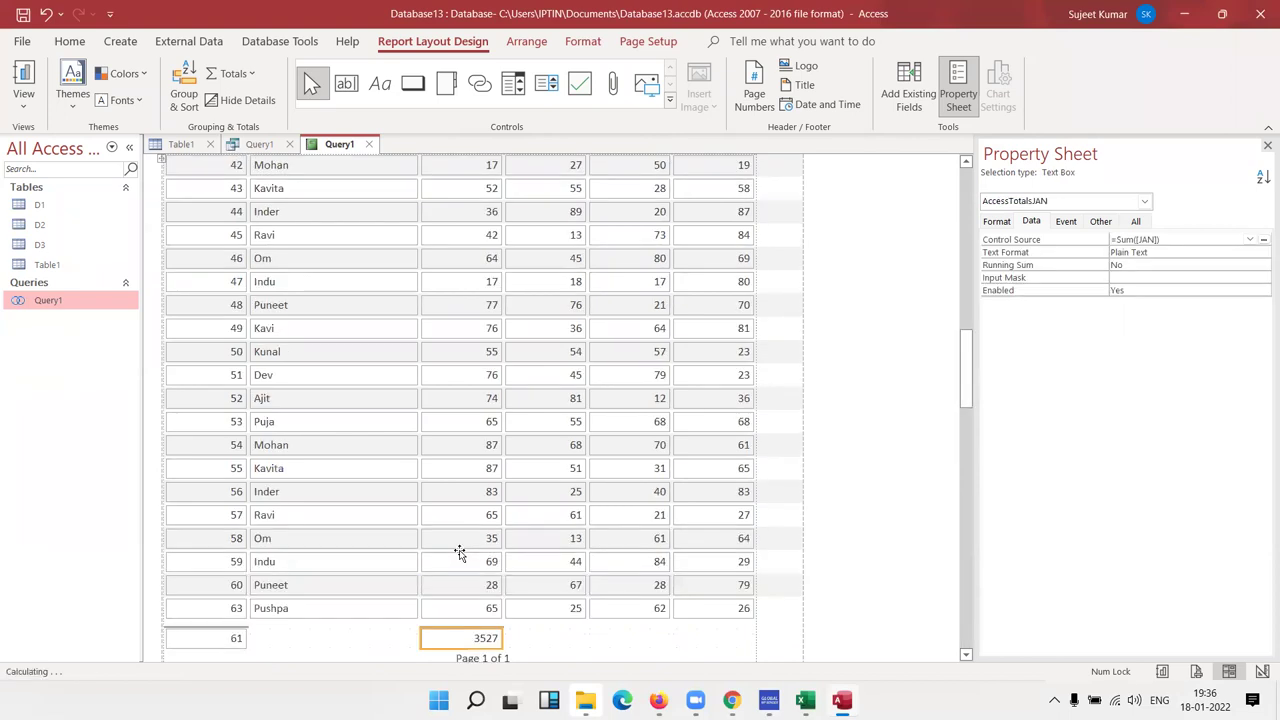
pyautogui.scroll(-1, 497, 575)
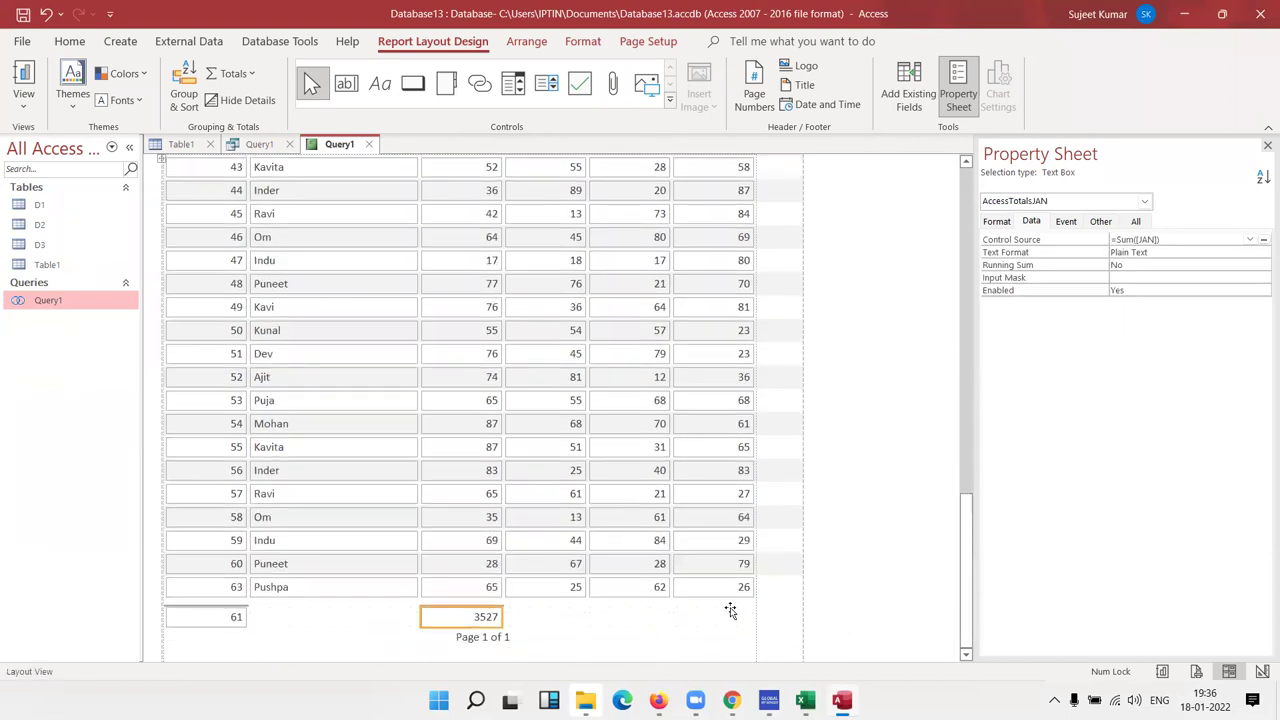
pyautogui.click(235, 620)
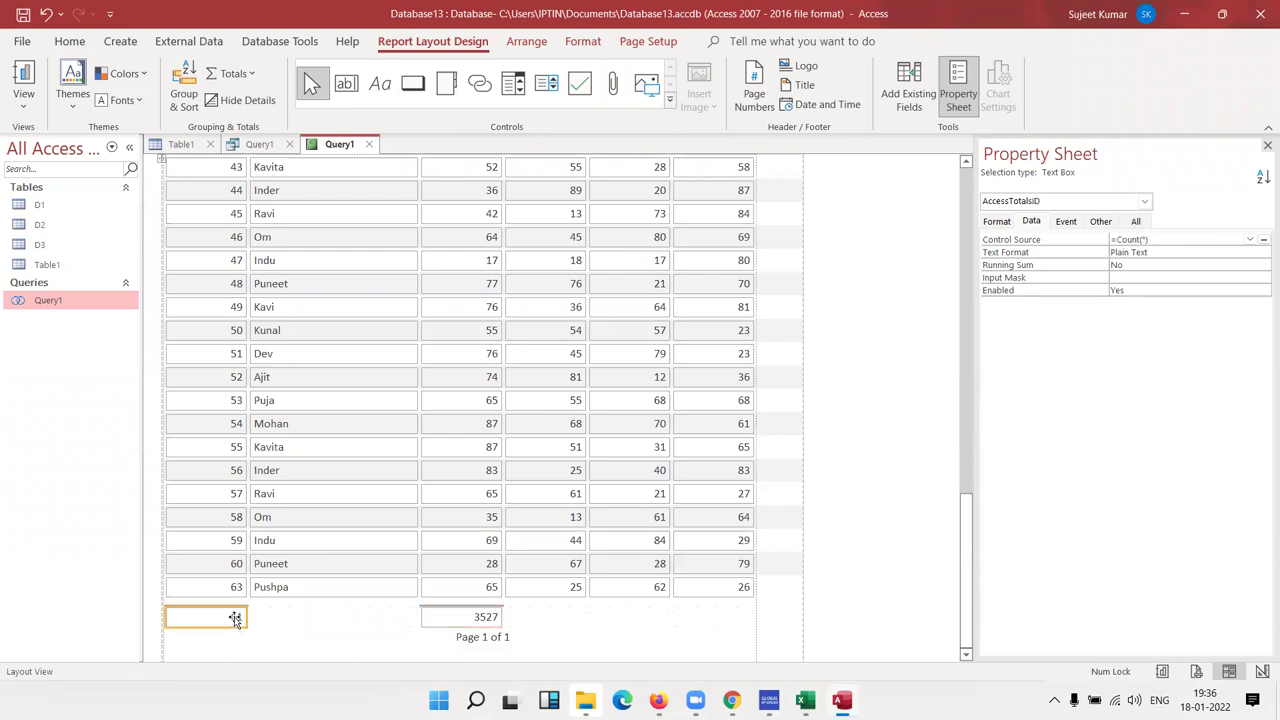
pyautogui.click(485, 620)
pyautogui.click(603, 622)
pyautogui.click(555, 614)
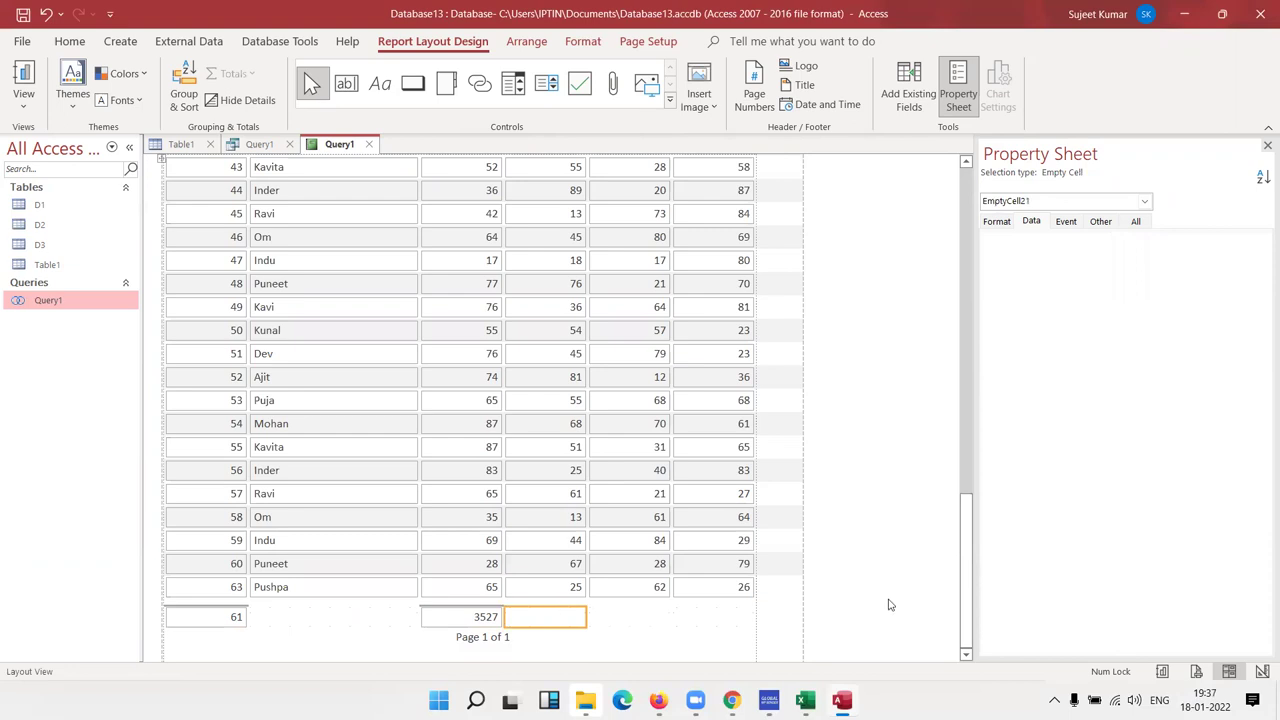
# - Look through the External Data and Arrange options, then return to the report design tools
pyautogui.scroll(3, 730, 520)
pyautogui.scroll(-2, 329, 429)
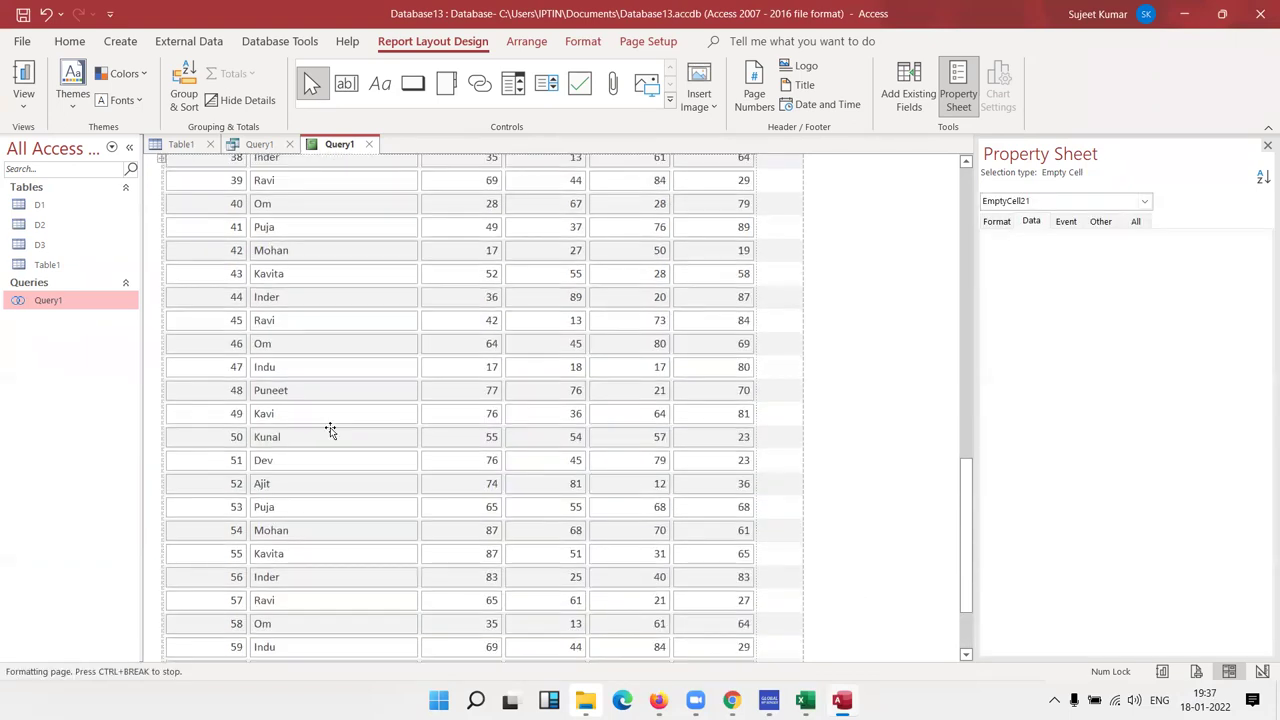
pyautogui.click(185, 42)
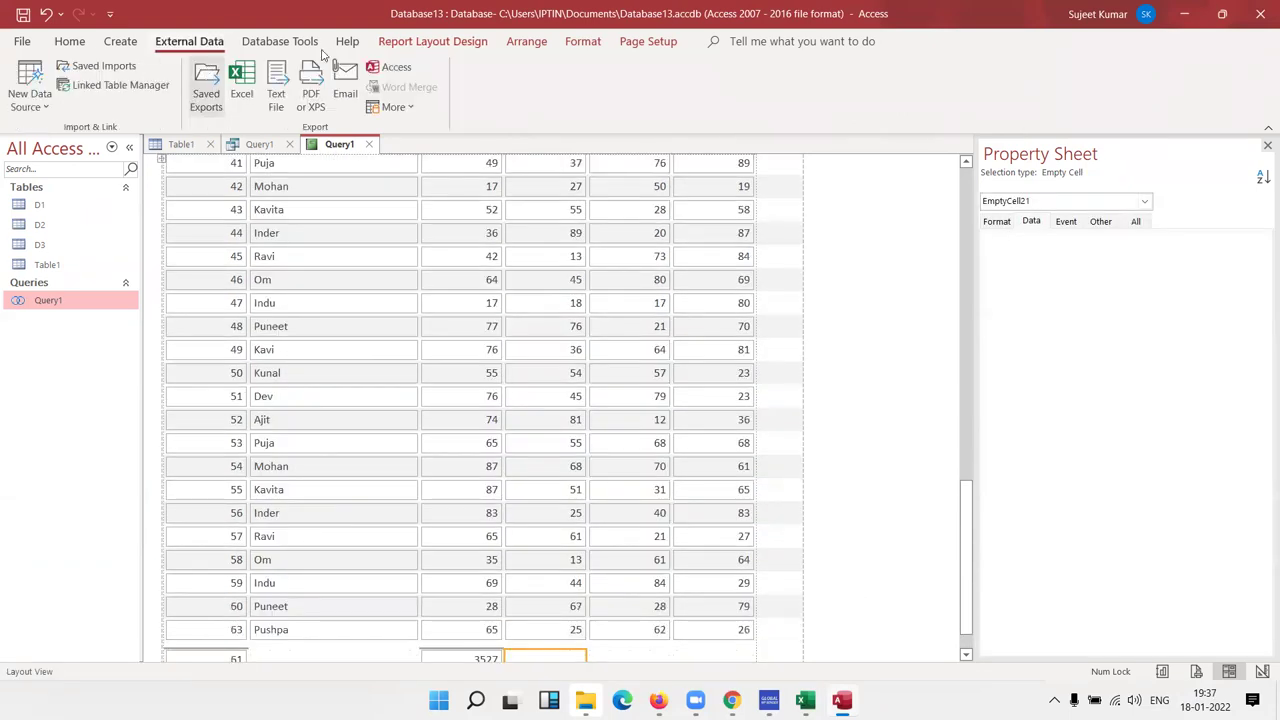
pyautogui.click(526, 42)
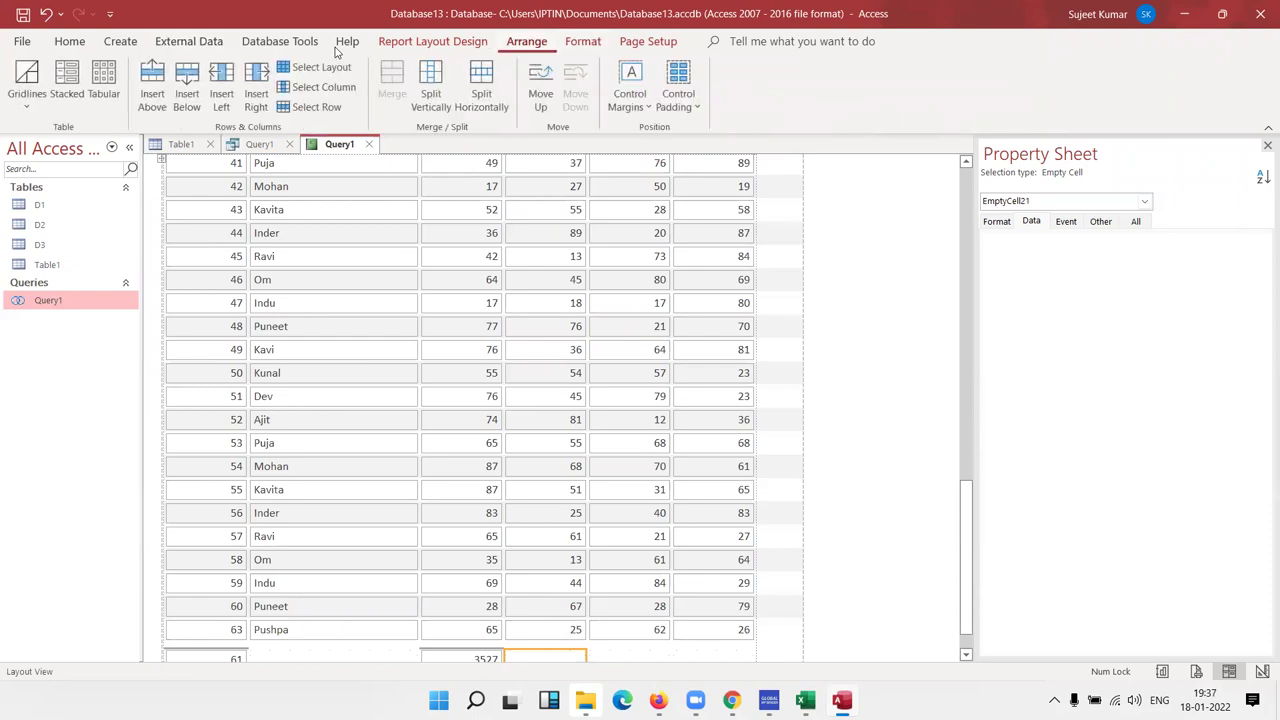
pyautogui.click(452, 44)
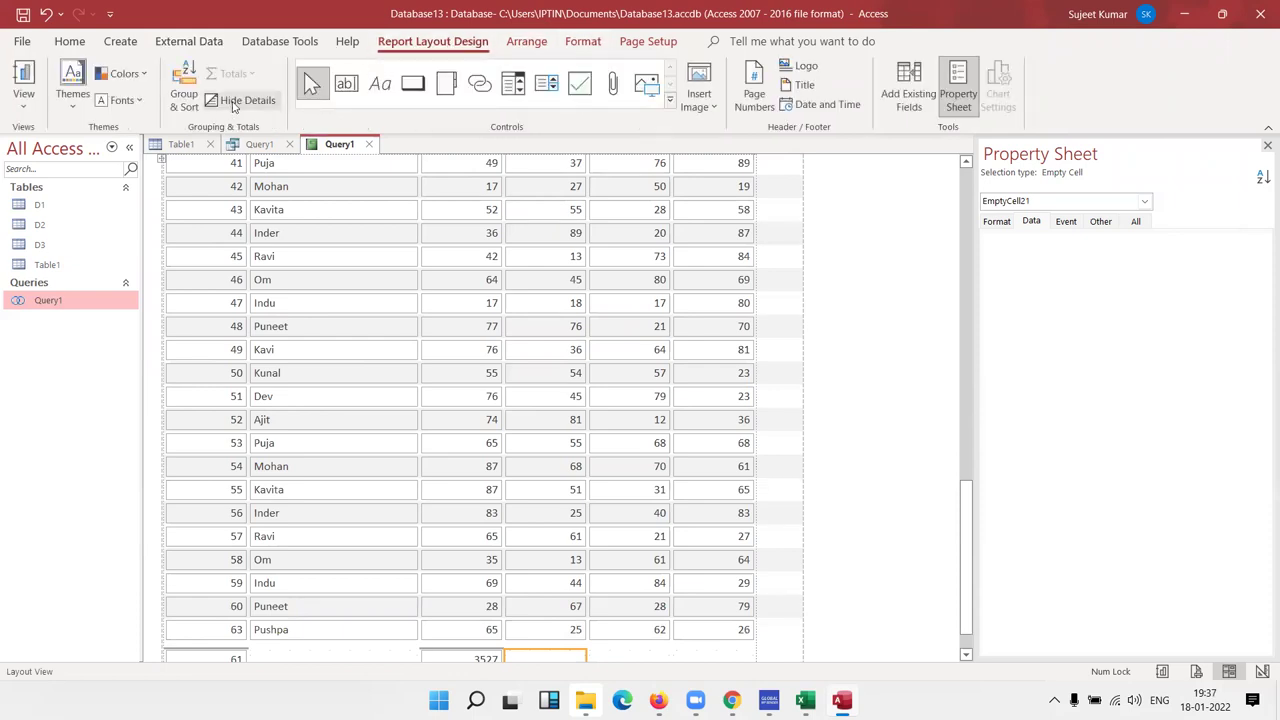
pyautogui.scroll(5, 638, 552)
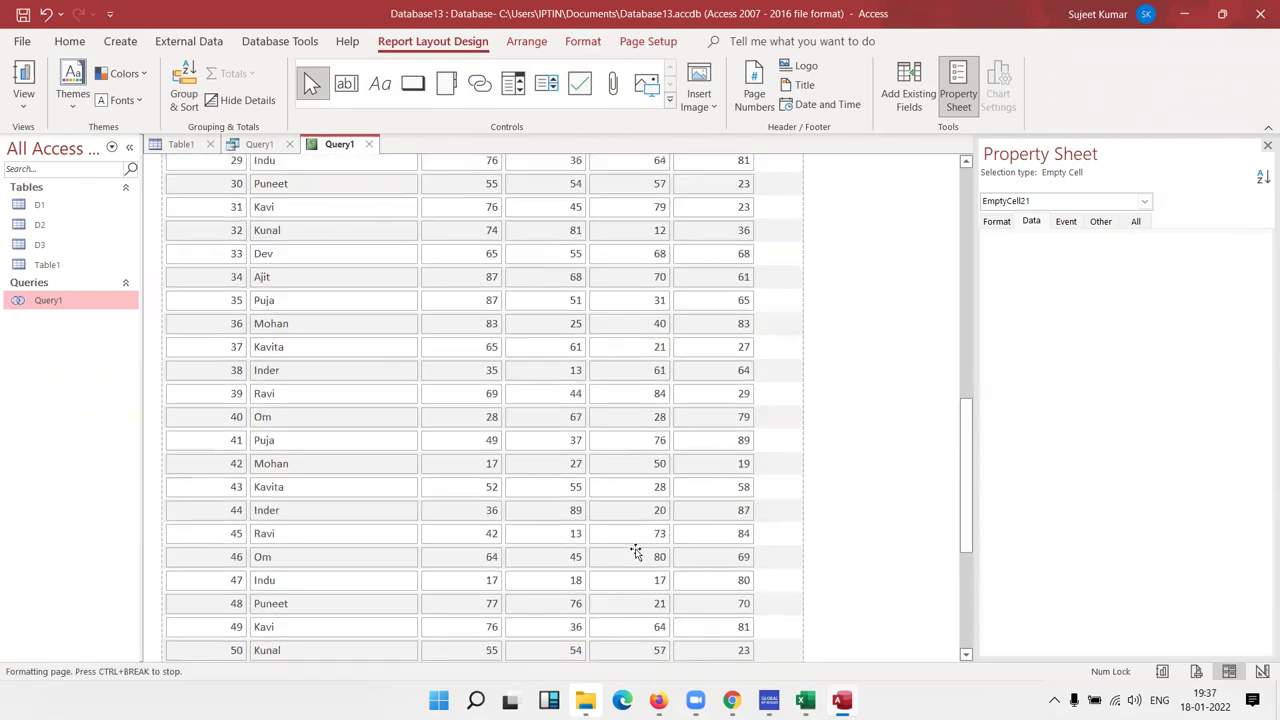
pyautogui.scroll(10, 636, 550)
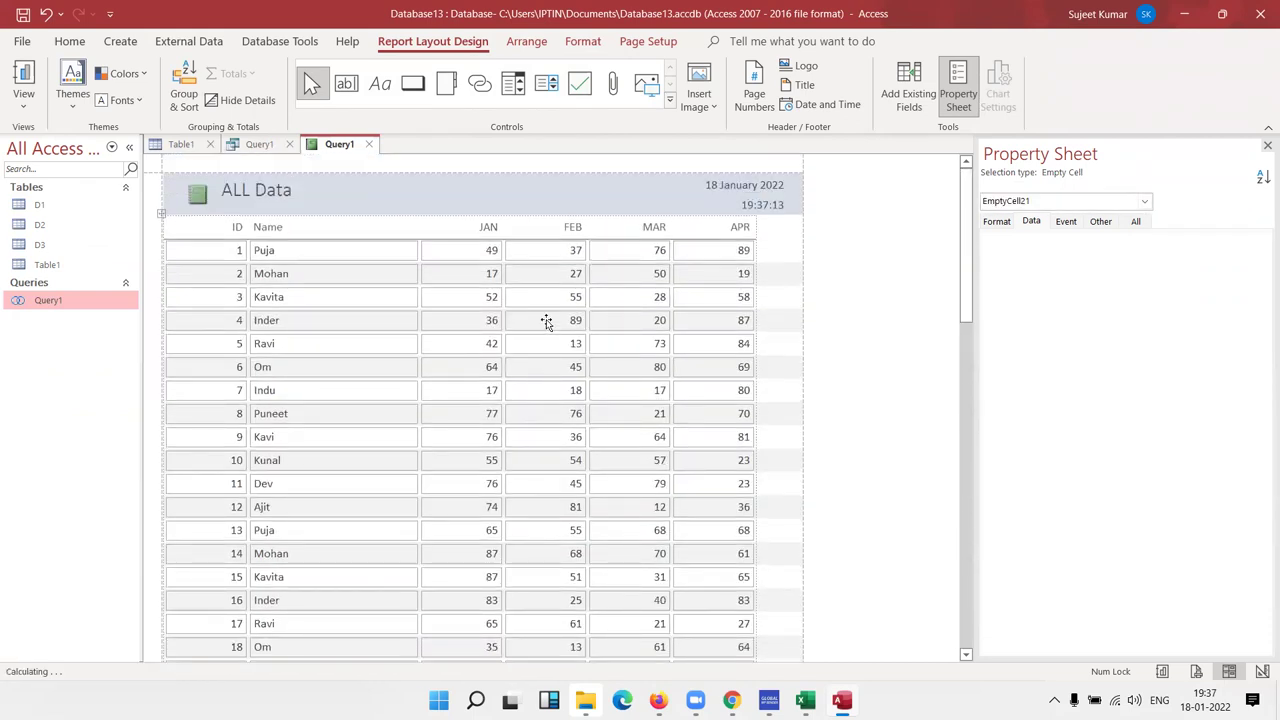
# - Add Sum totals to the FEB, MAR and APR columns
pyautogui.click(563, 224)
pyautogui.click(234, 75)
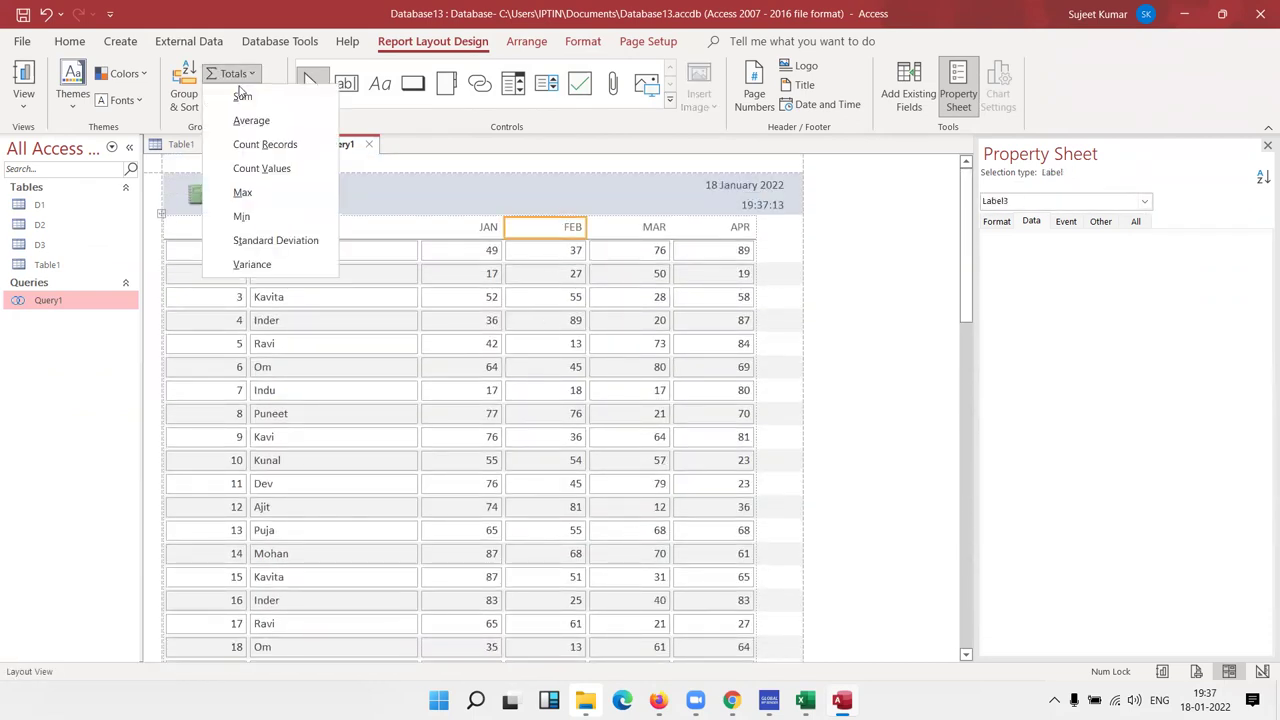
pyautogui.click(242, 96)
pyautogui.click(640, 232)
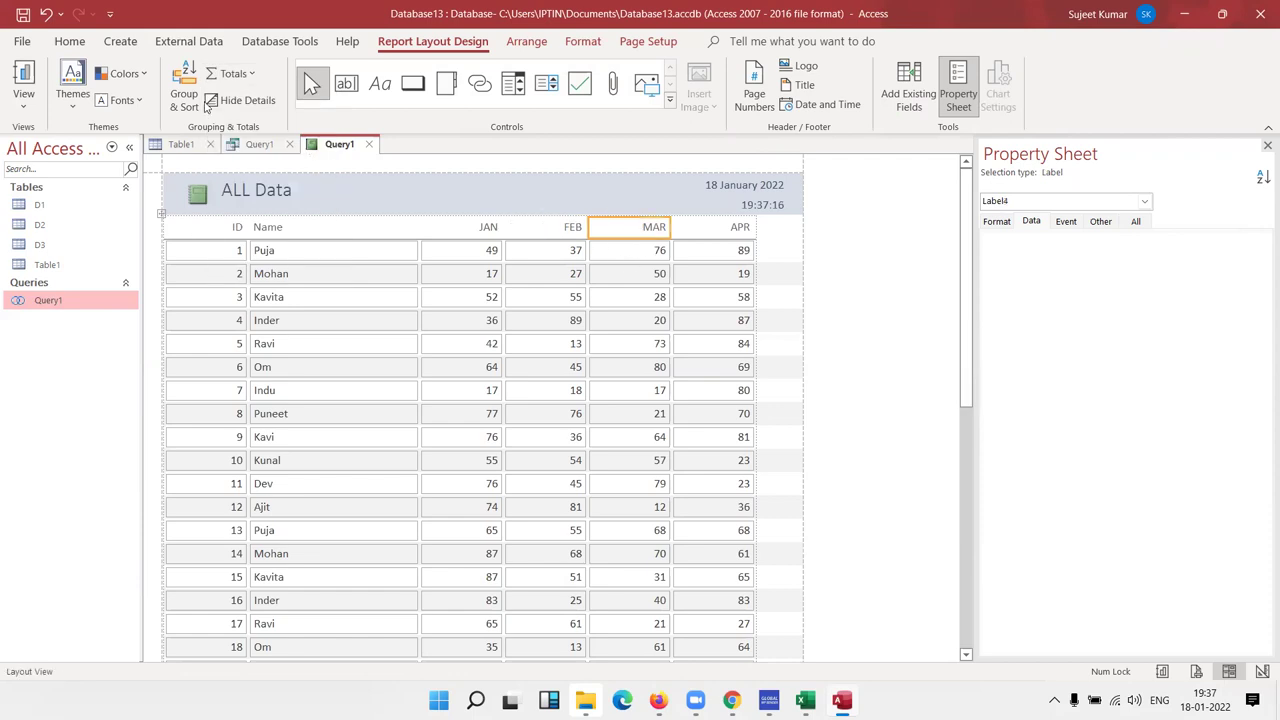
pyautogui.click(234, 74)
pyautogui.click(236, 97)
pyautogui.click(700, 226)
pyautogui.click(211, 76)
pyautogui.click(236, 96)
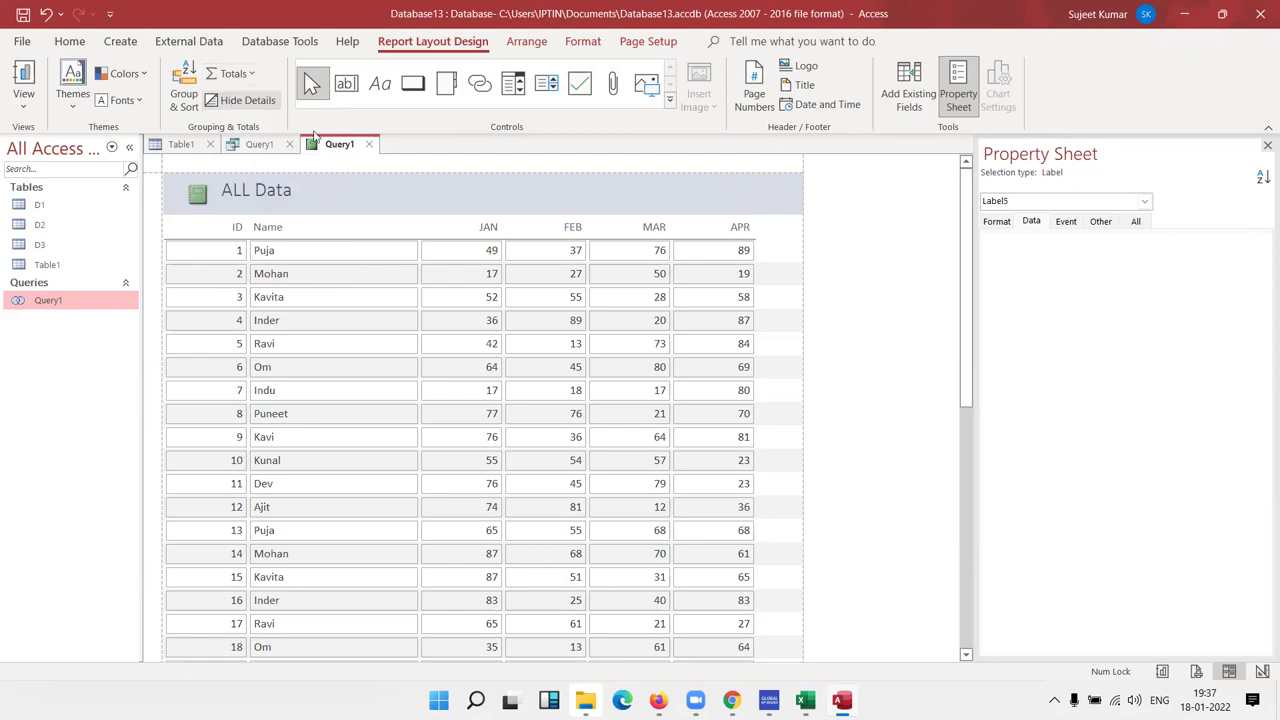
# - Scroll to the report's bottom and select the 3527 JAN total
pyautogui.moveTo(968, 276); pyautogui.dragTo(966, 570)
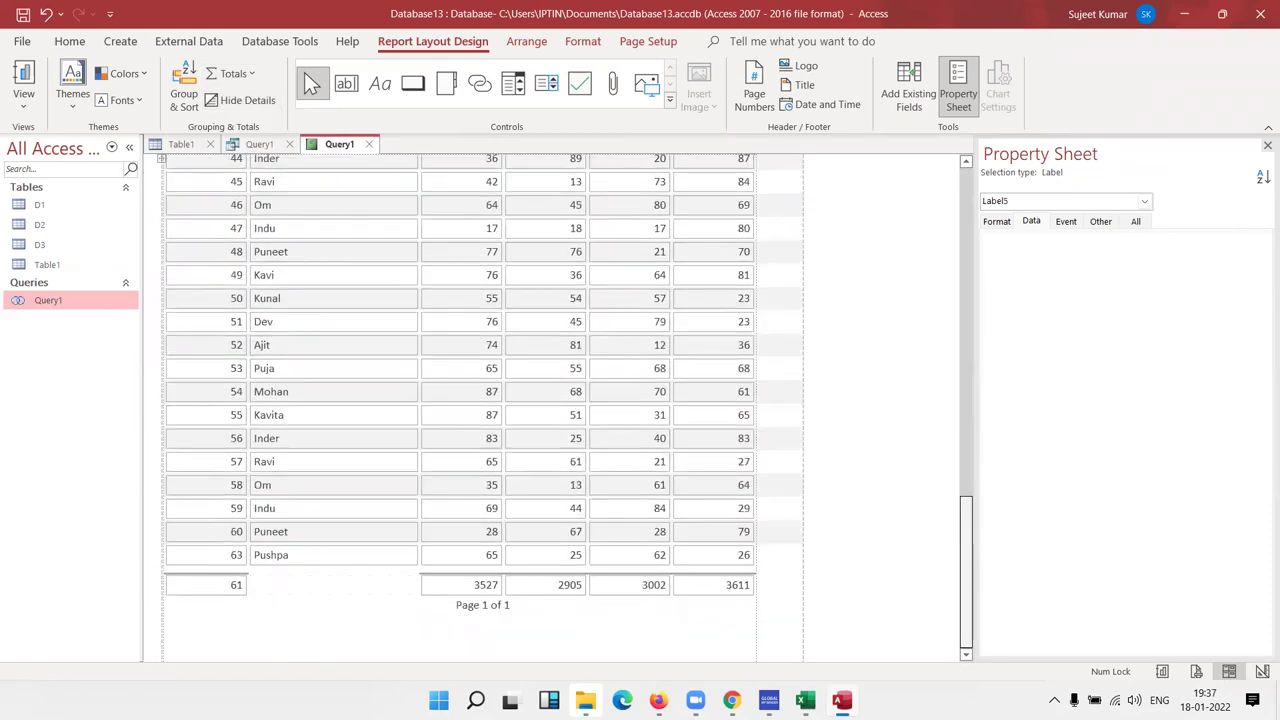
pyautogui.click(450, 598)
pyautogui.click(449, 589)
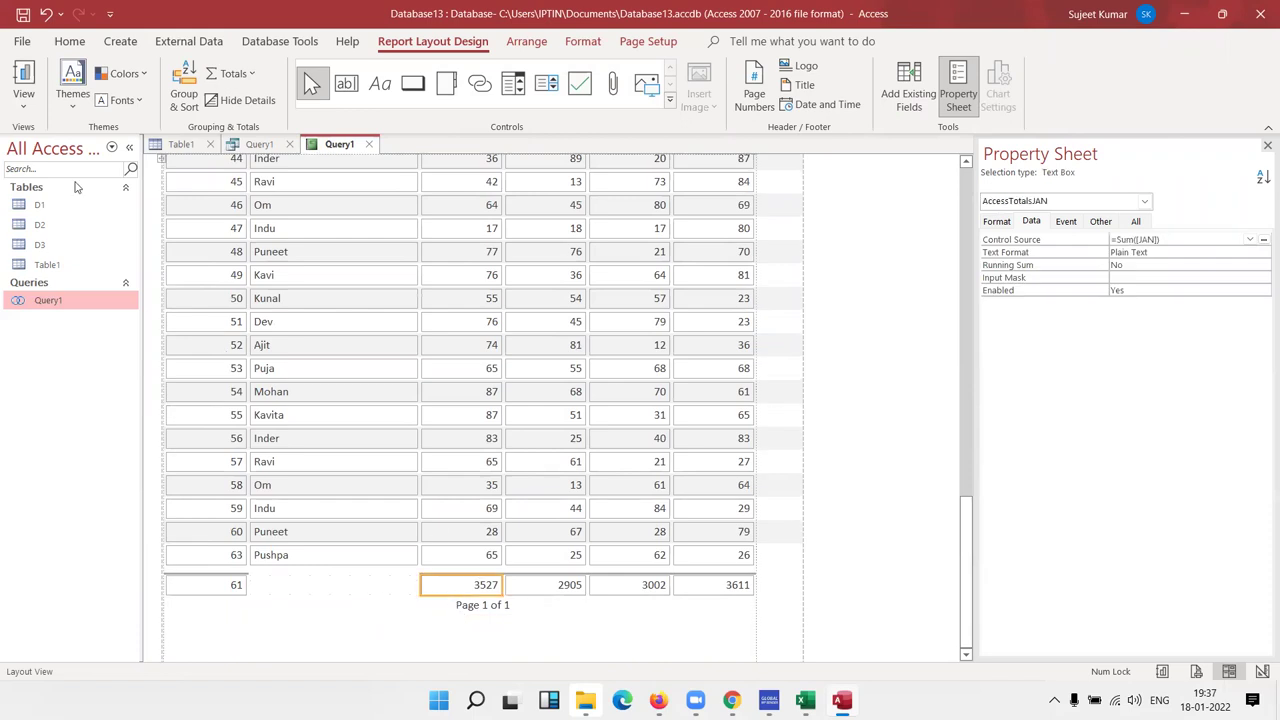
# - Bold the 3527, 2905, 3002 and 3611 column totals
pyautogui.click(74, 42)
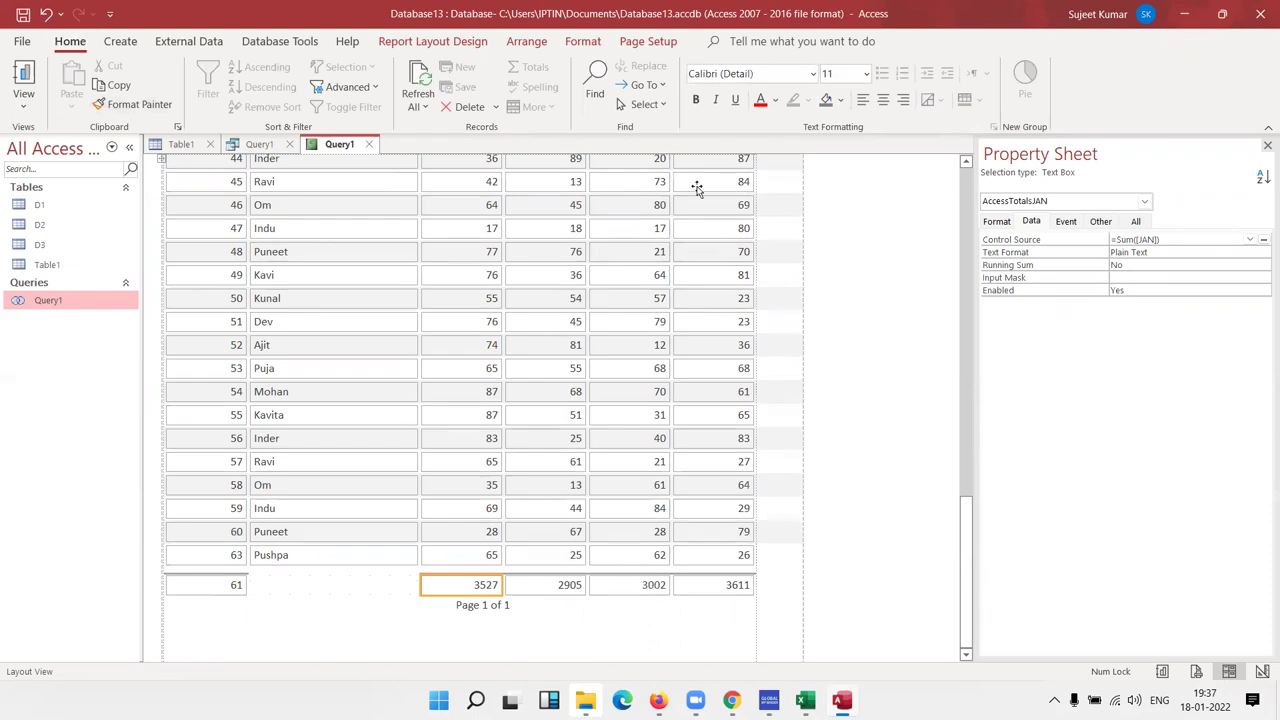
pyautogui.click(695, 99)
pyautogui.click(555, 584)
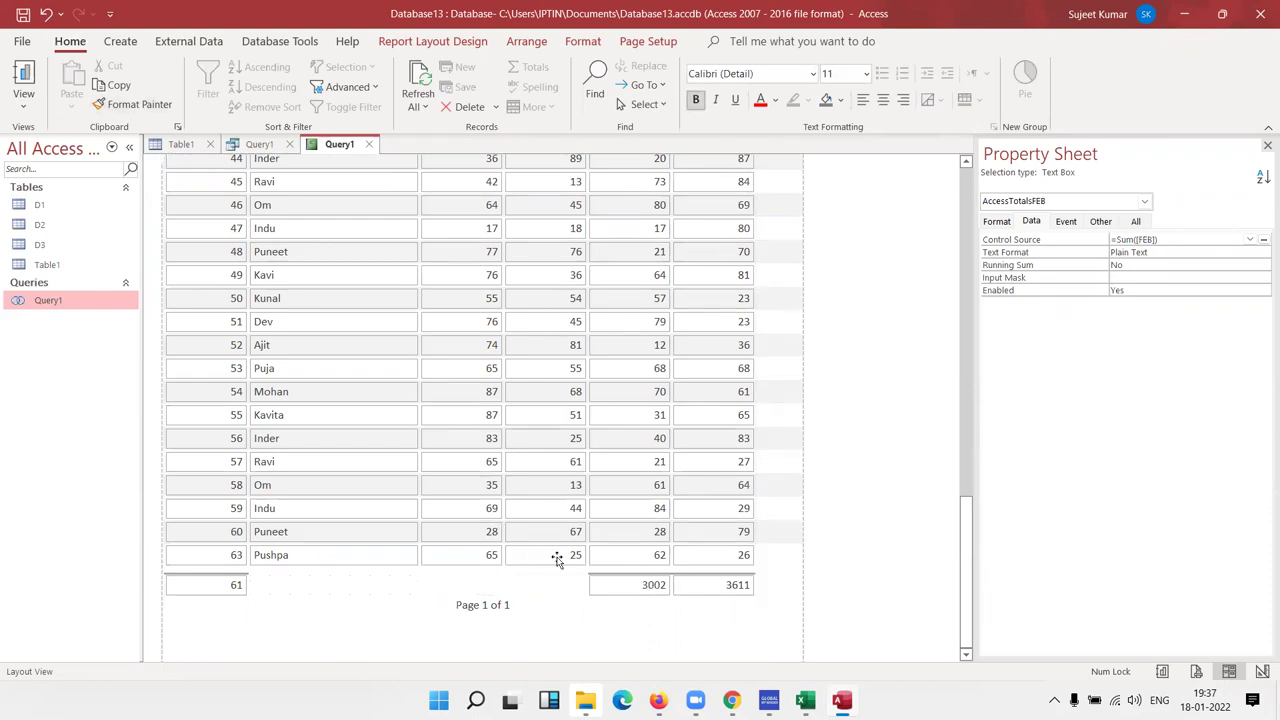
pyautogui.click(695, 99)
pyautogui.click(593, 583)
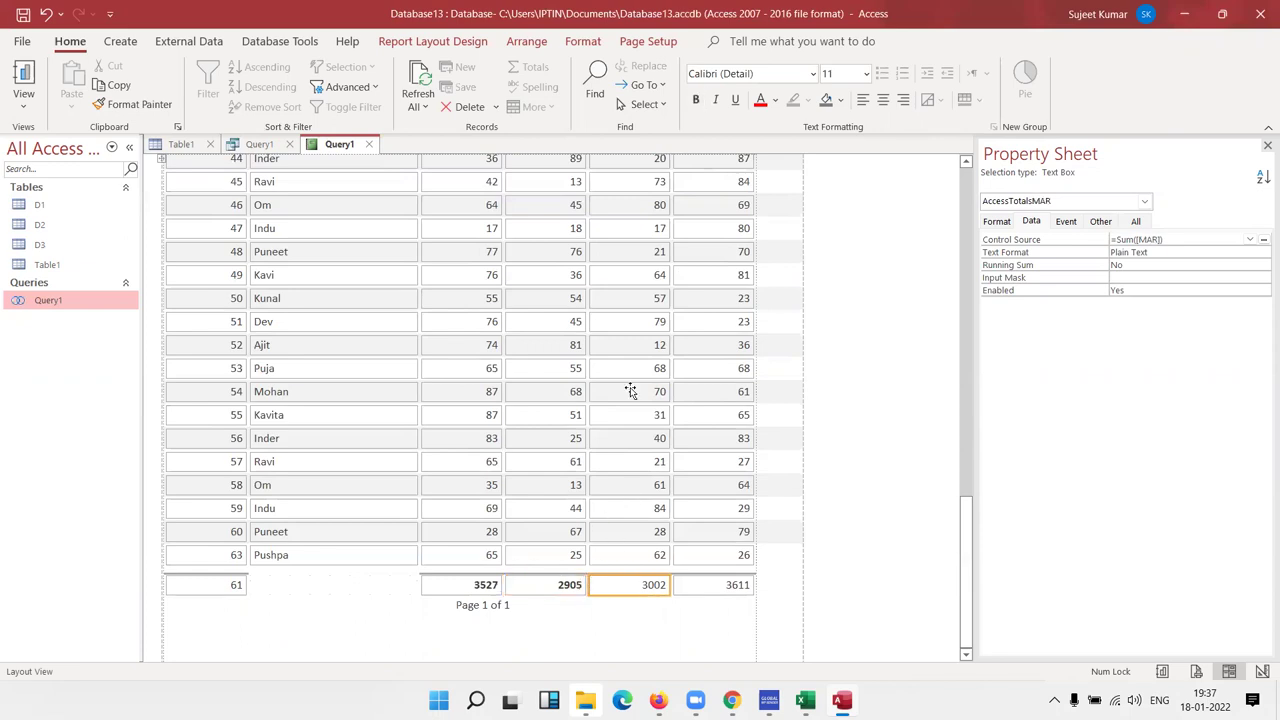
pyautogui.click(697, 101)
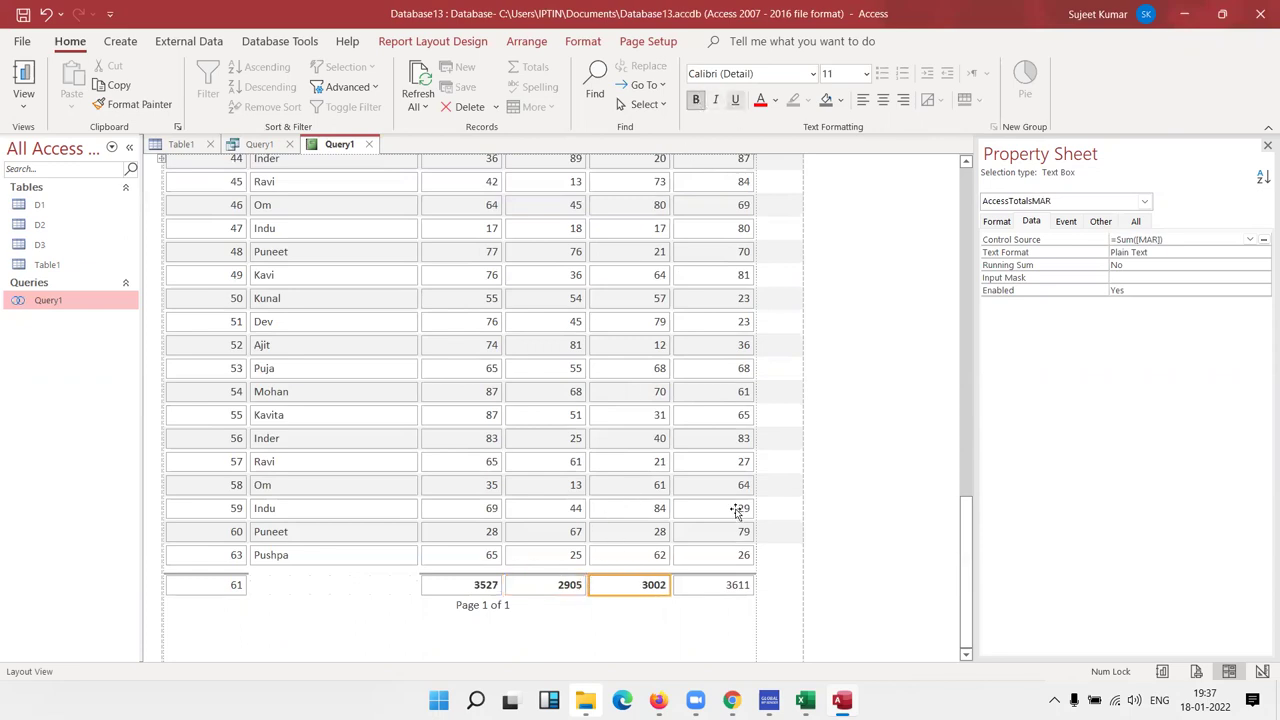
pyautogui.click(737, 584)
pyautogui.click(696, 100)
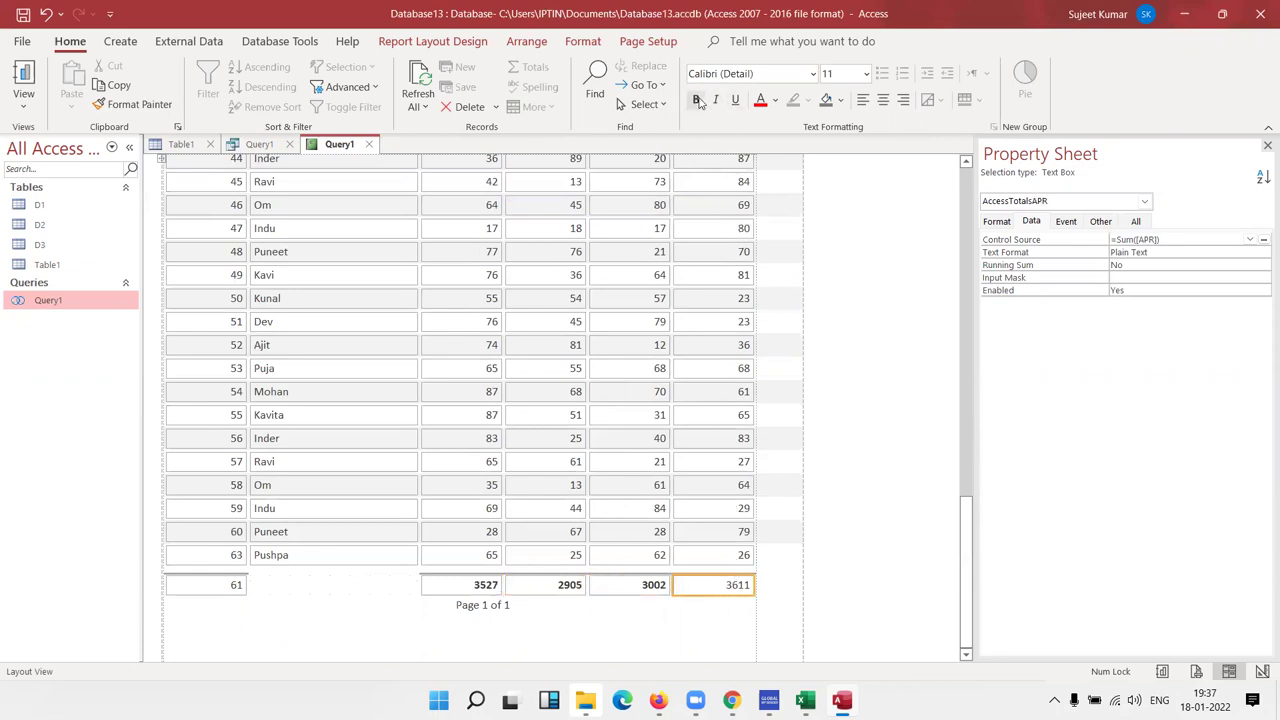
# - Undo an accidental move of the 3527 total and scroll back to the report top
pyautogui.moveTo(467, 590); pyautogui.dragTo(600, 588)
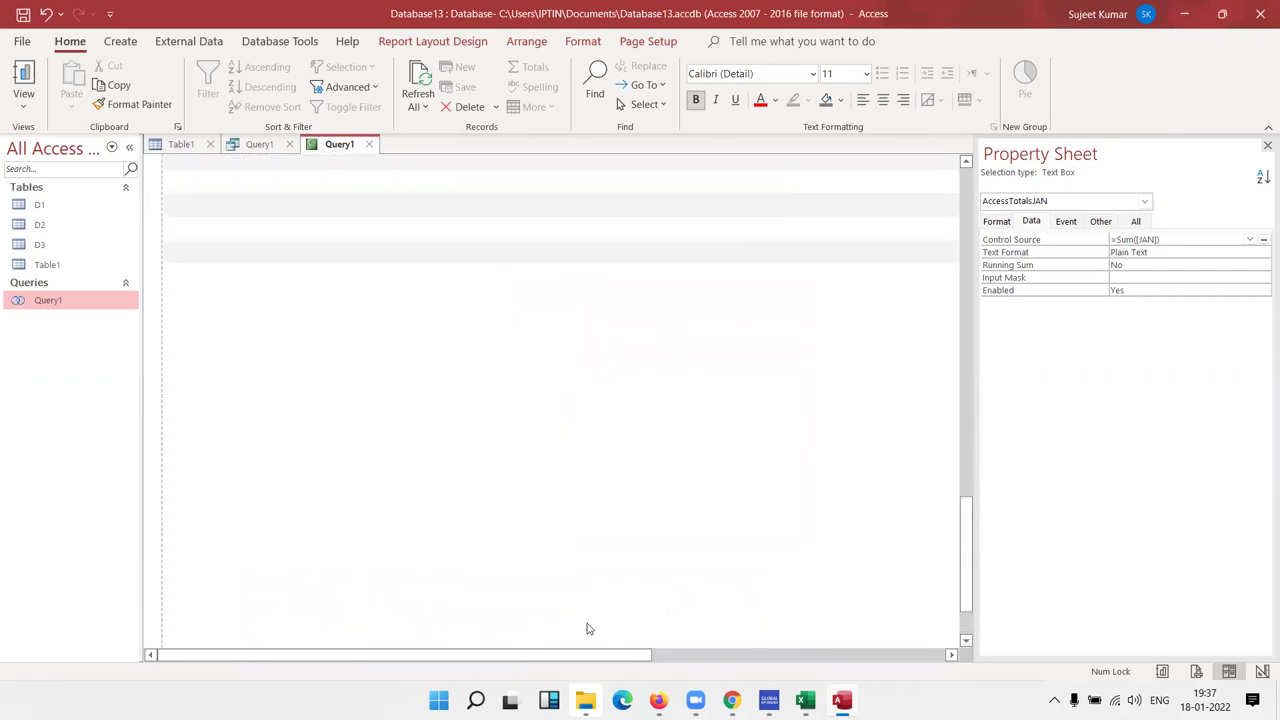
pyautogui.hotkey('ctrl', 'z')
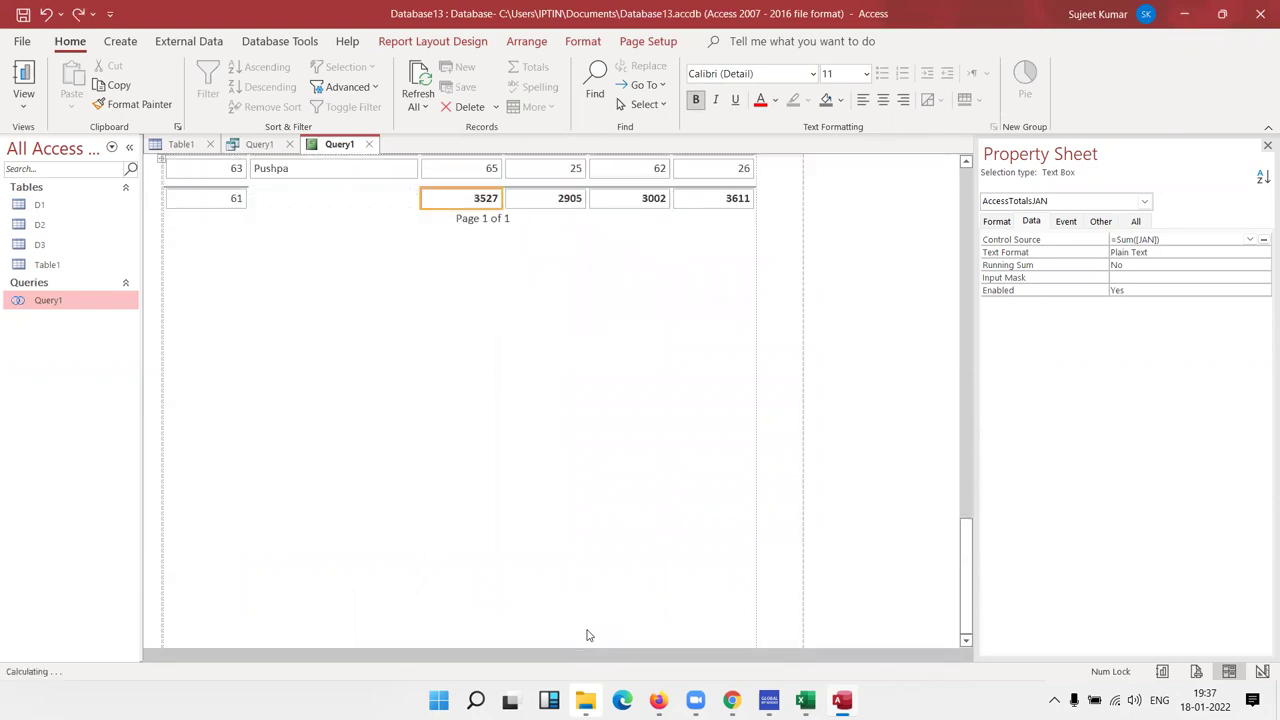
pyautogui.moveTo(965, 505); pyautogui.dragTo(945, 150)
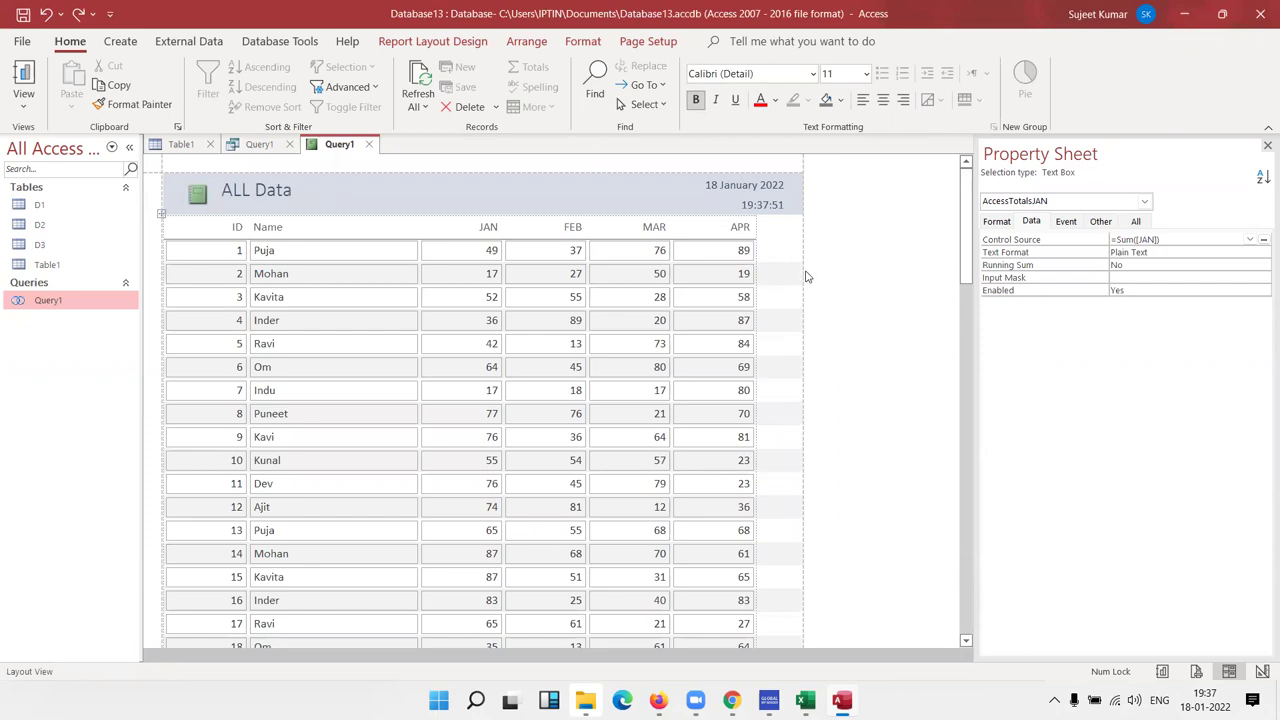
# - Drag the ID, Name and JAN–APR headings lower to enlarge the page header under the title
pyautogui.click(799, 277)
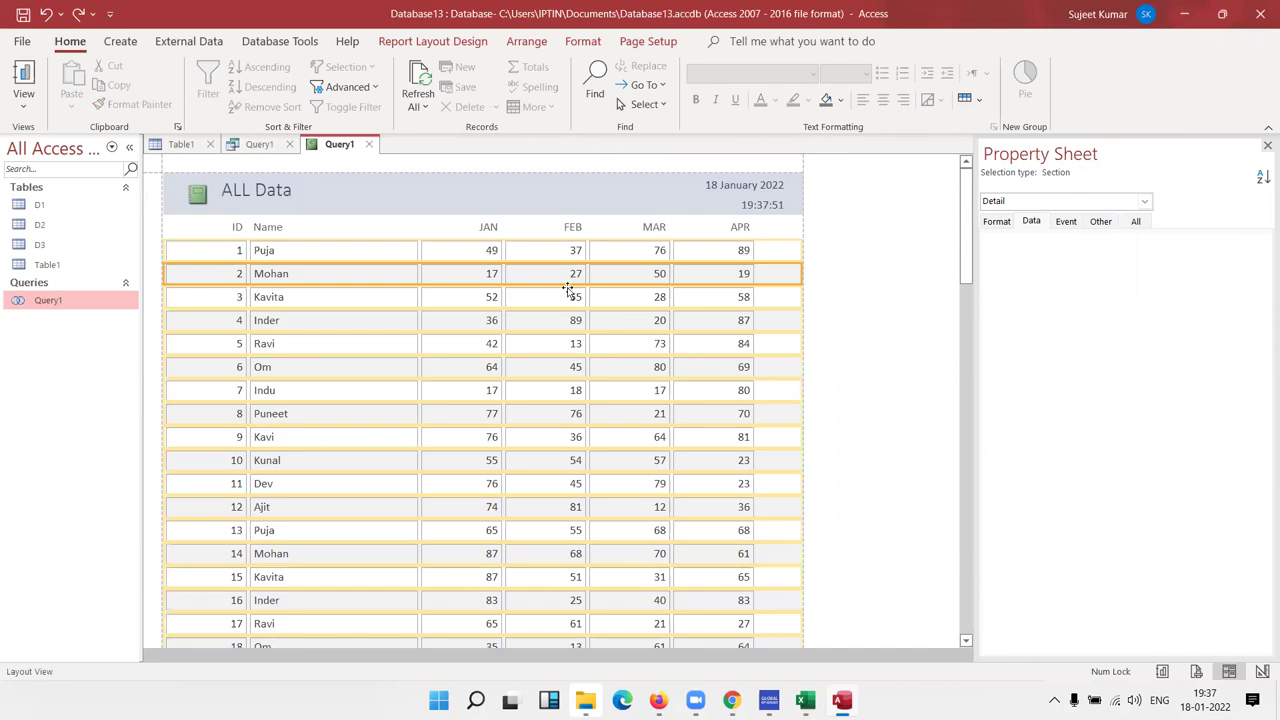
pyautogui.click(162, 224)
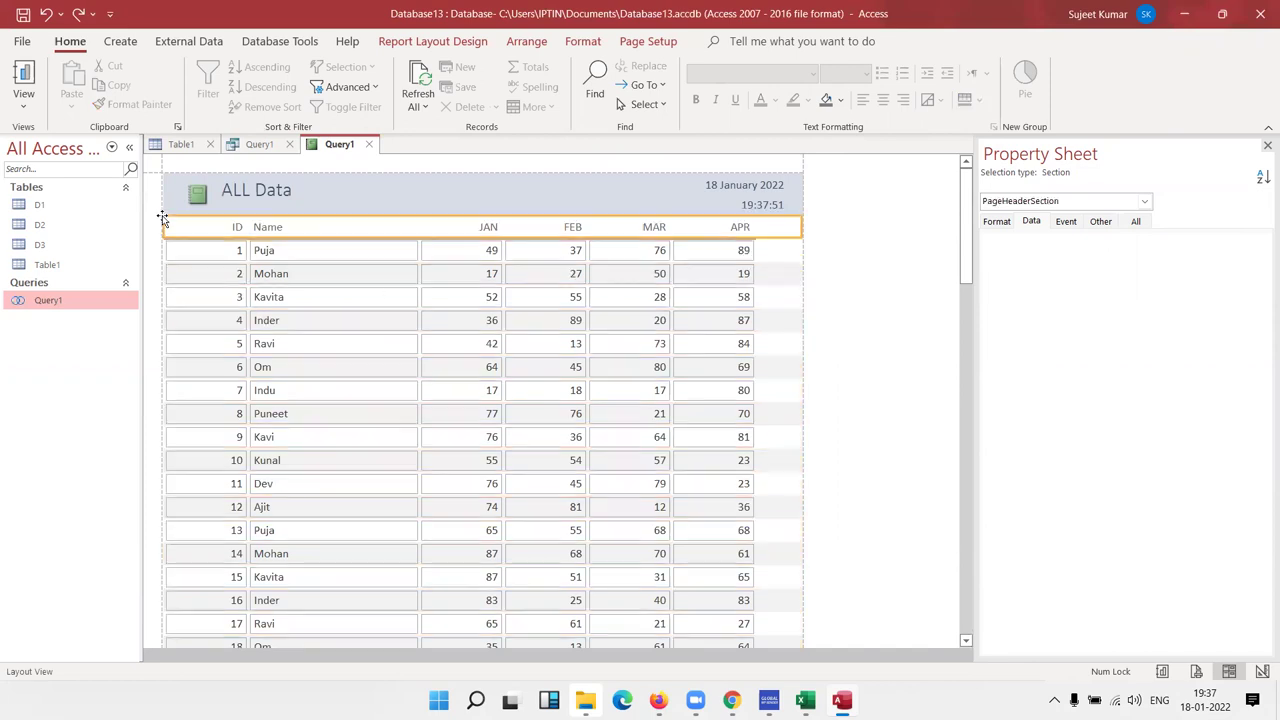
pyautogui.moveTo(163, 229); pyautogui.dragTo(163, 277)
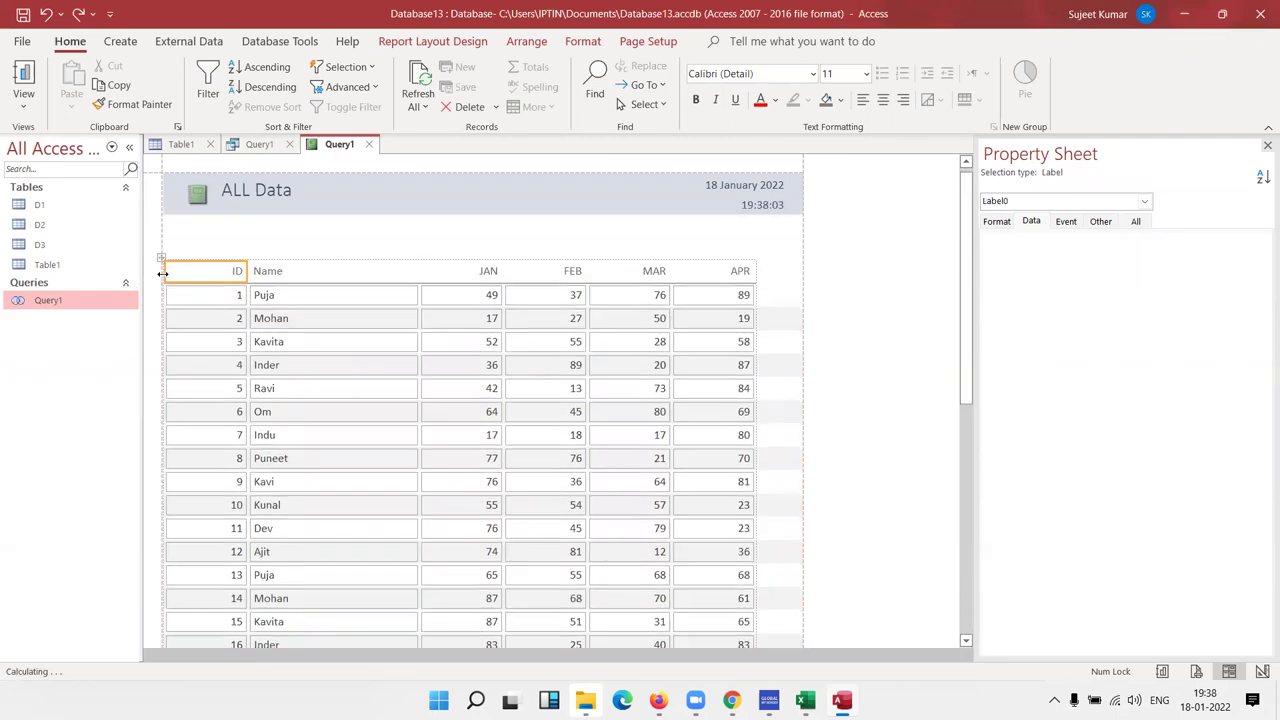
pyautogui.click(314, 222)
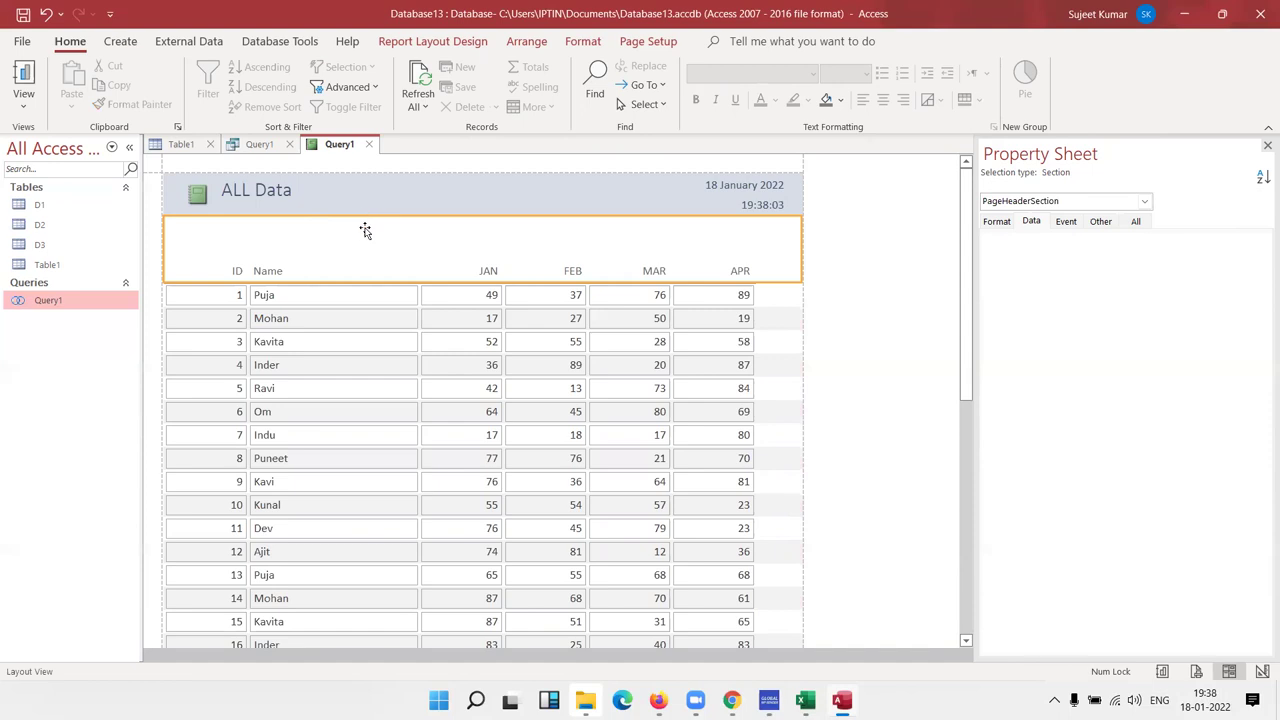
pyautogui.click(350, 340)
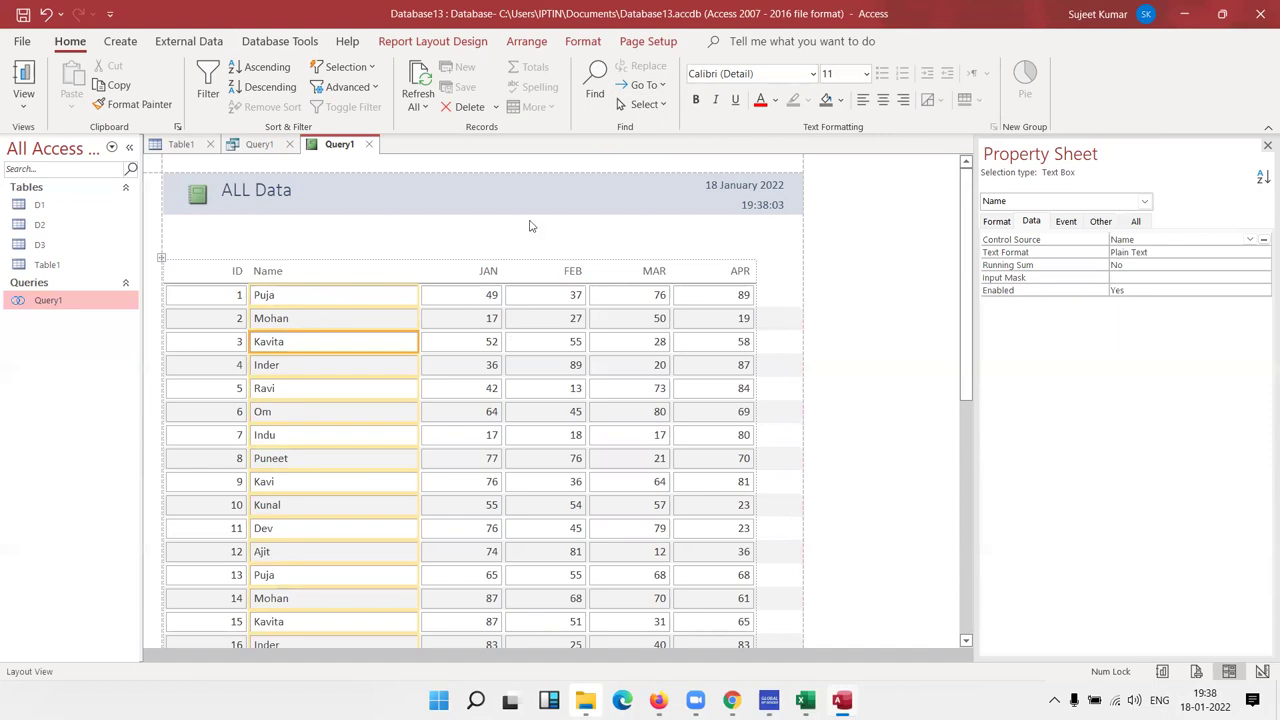
# - Browse the Controls and Themes galleries without applying any change
pyautogui.scroll(-5, 533, 115)
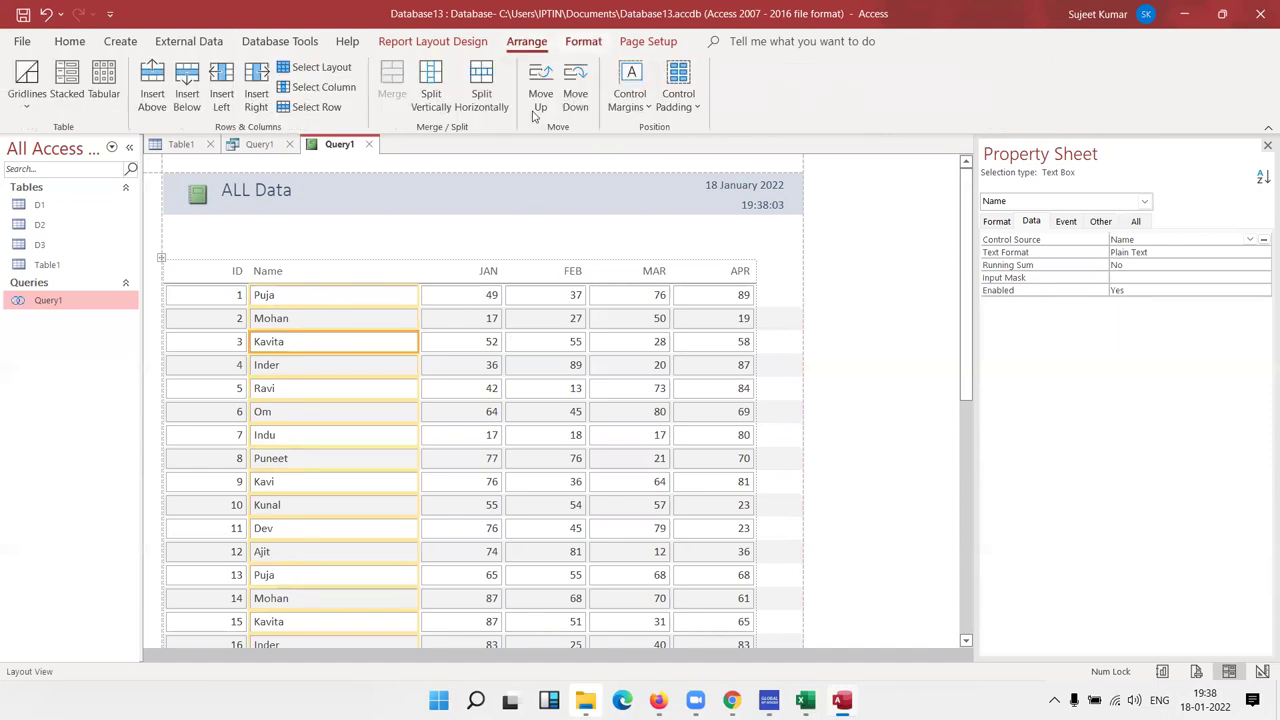
pyautogui.scroll(-1, 533, 115)
pyautogui.scroll(-1, 533, 115)
pyautogui.scroll(1, 533, 115)
pyautogui.scroll(1, 533, 115)
pyautogui.scroll(1, 533, 115)
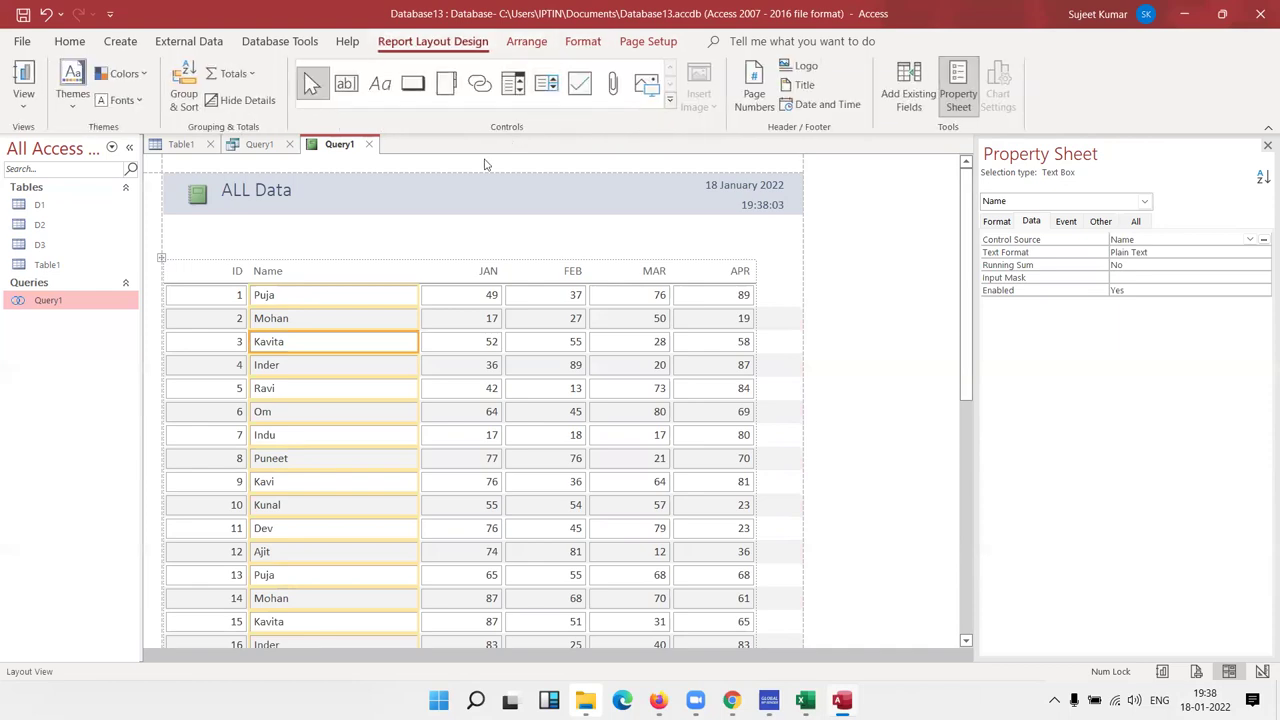
pyautogui.click(648, 88)
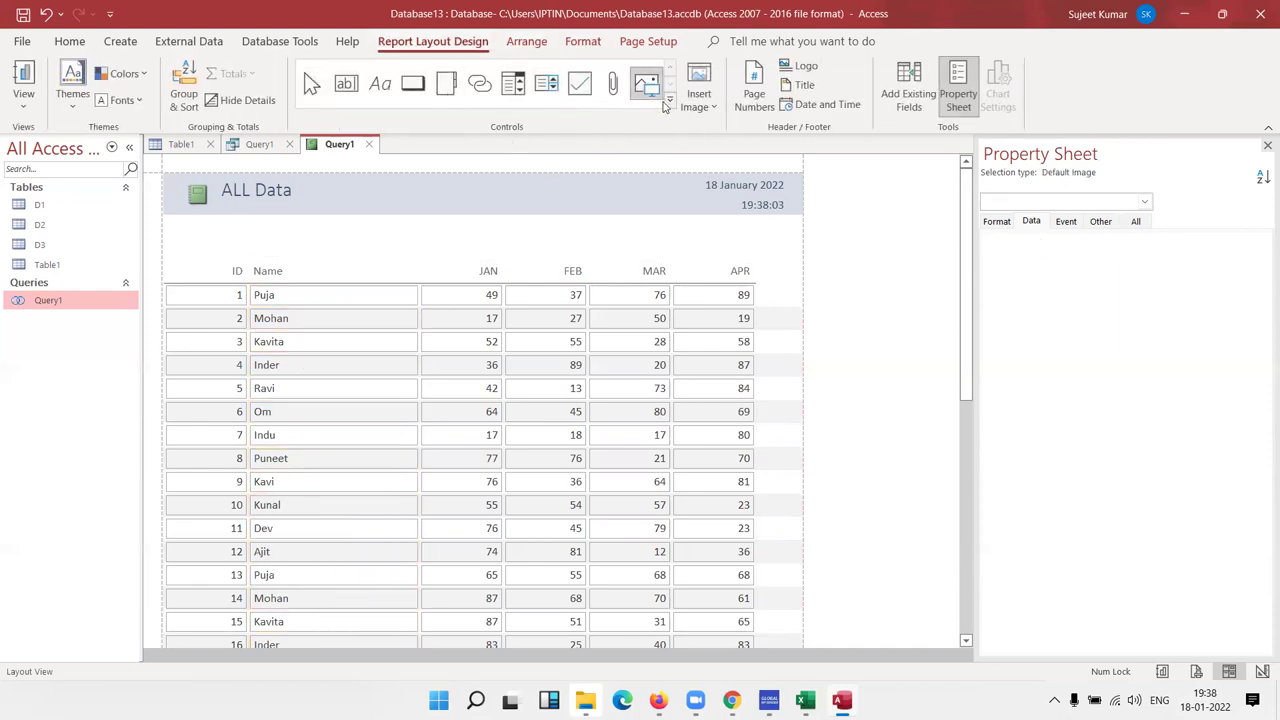
pyautogui.click(655, 98)
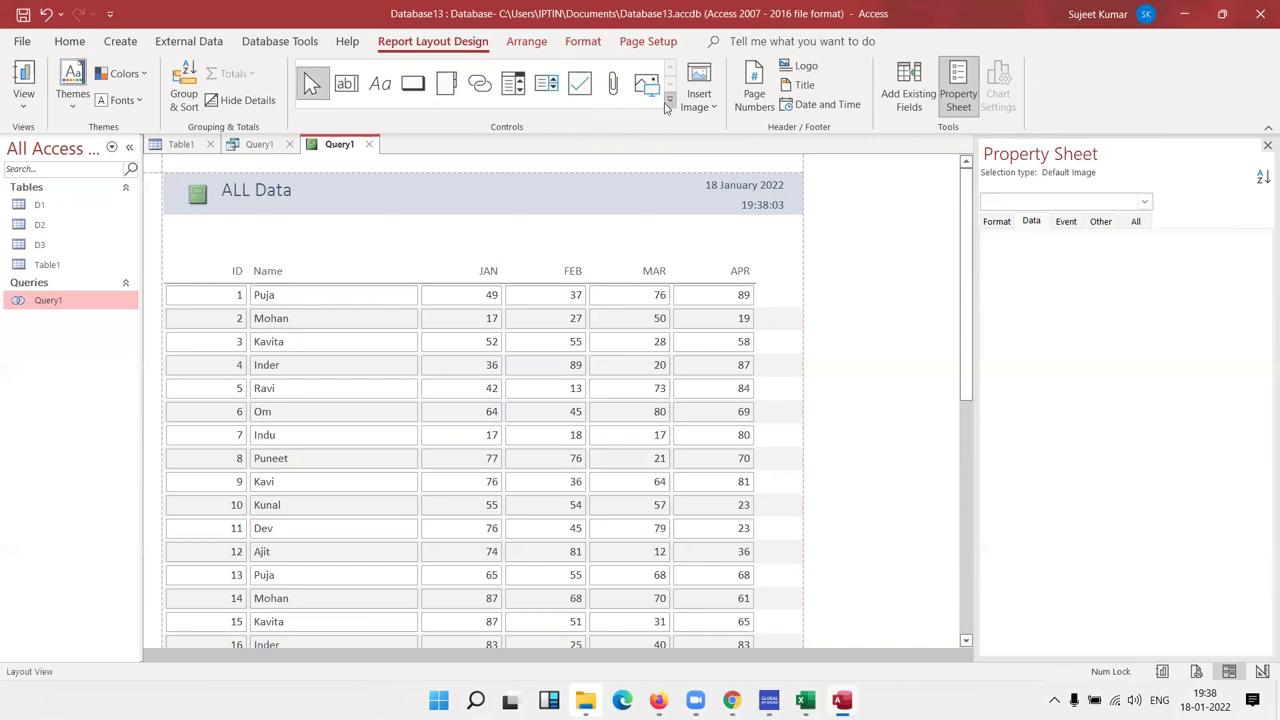
pyautogui.click(668, 101)
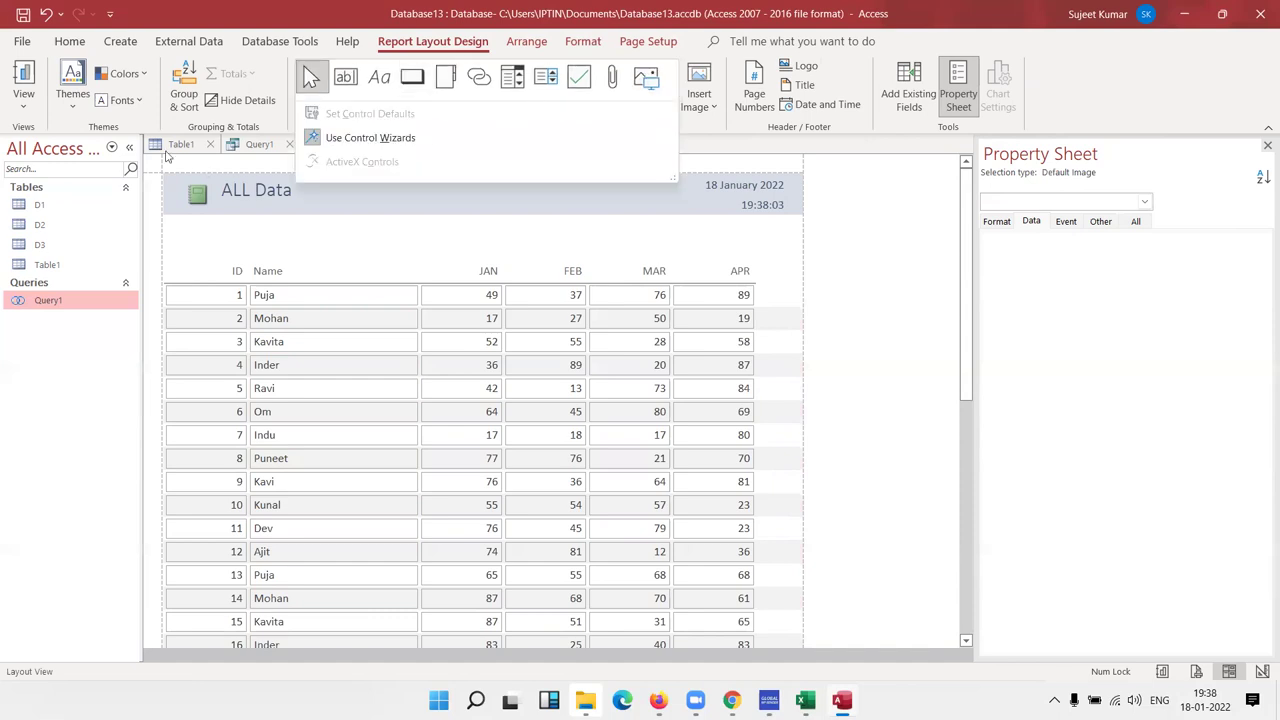
pyautogui.click(168, 157)
pyautogui.click(72, 85)
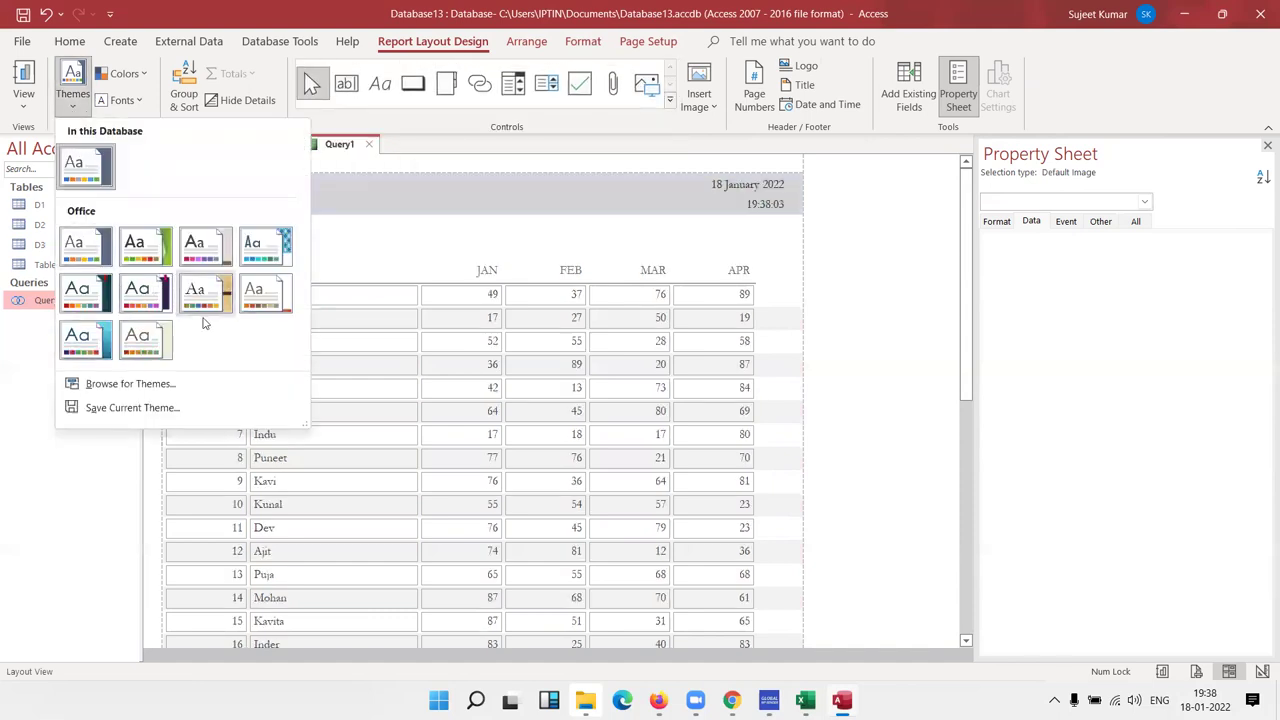
pyautogui.click(563, 400)
# - Toggle Hide Details so the detail rows end up hidden, leaving headings and totals
pyautogui.click(243, 101)
pyautogui.click(243, 101)
pyautogui.click(243, 101)
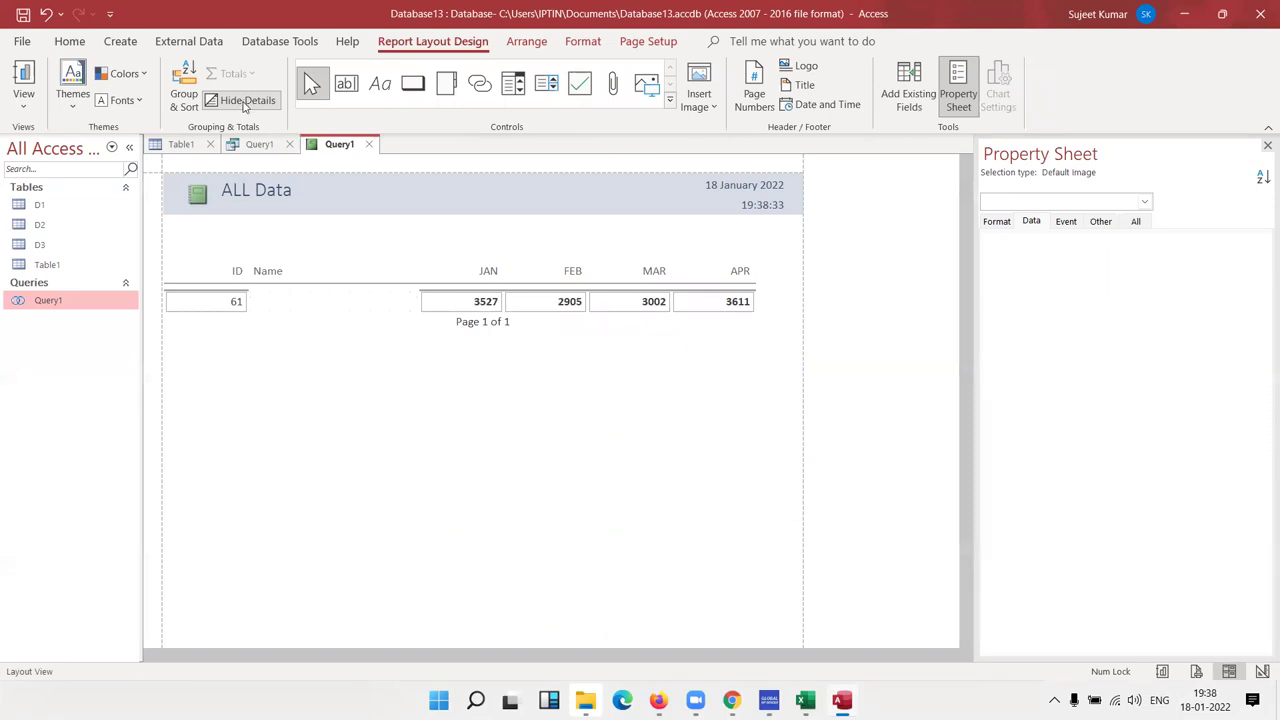
# - Turn Hide Details off so each record's ID, Name and JAN–APR rows reappear
pyautogui.click(243, 101)
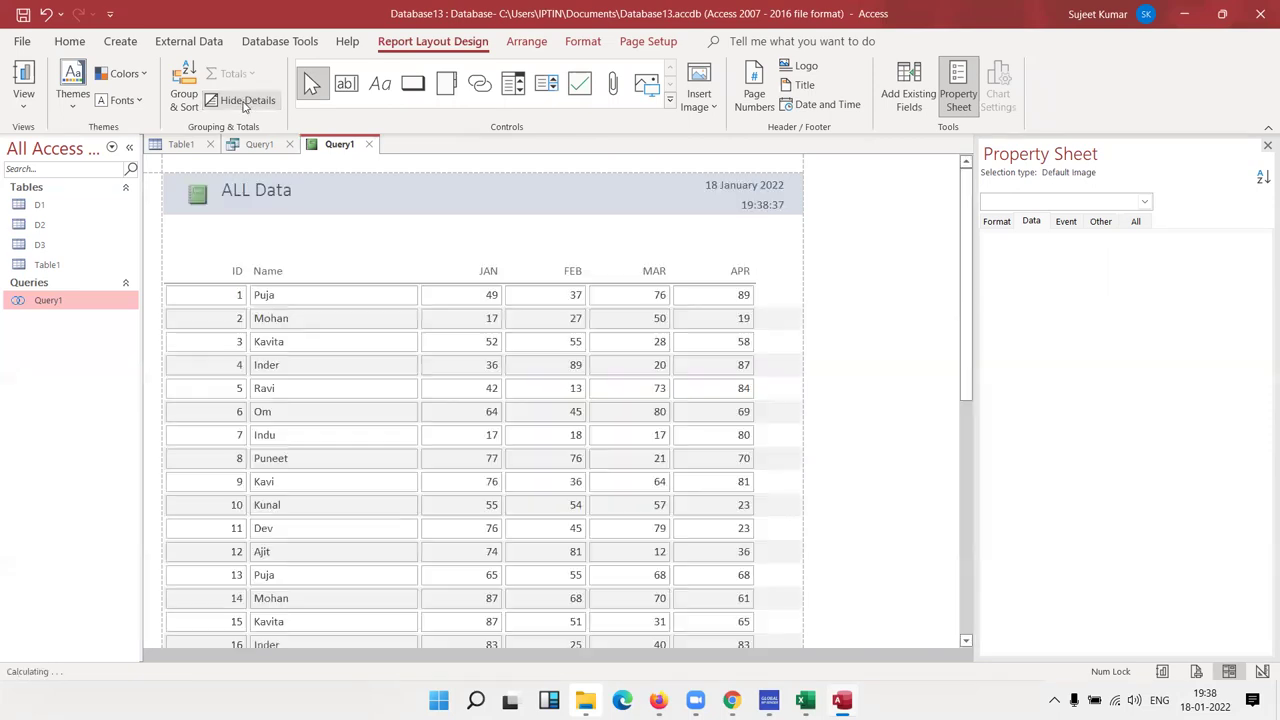
pyautogui.click(518, 352)
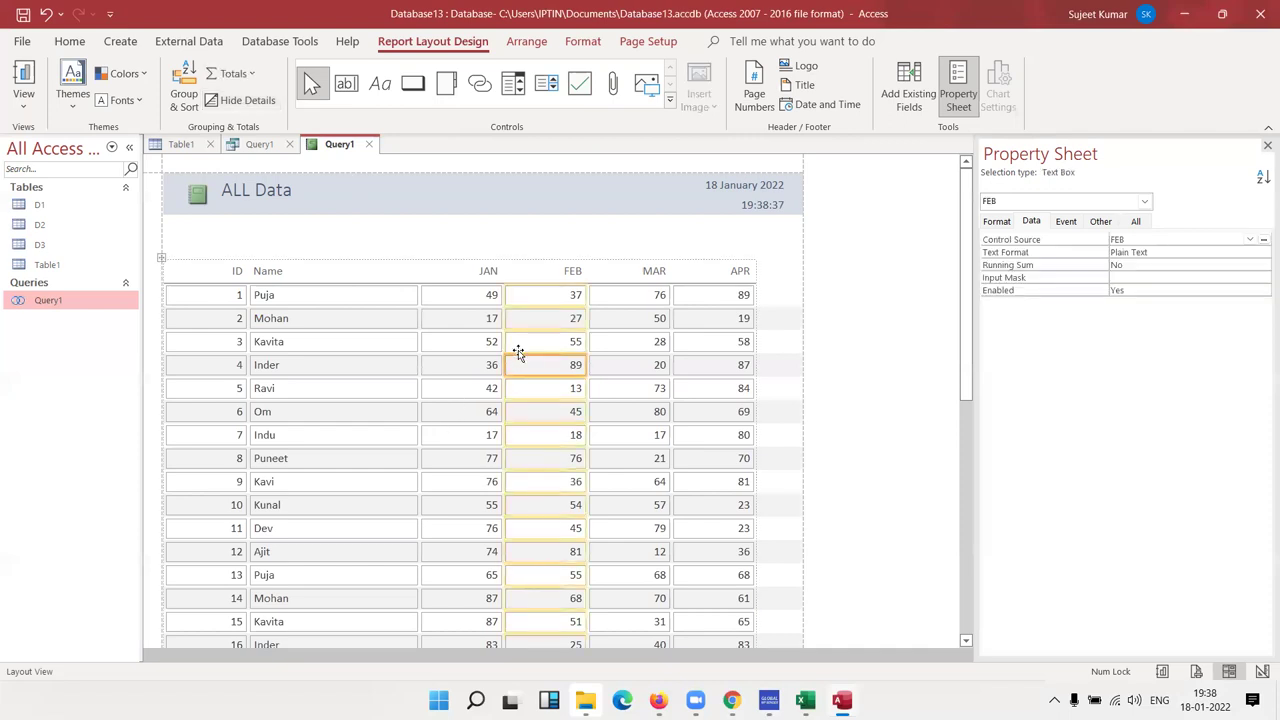
pyautogui.click(458, 312)
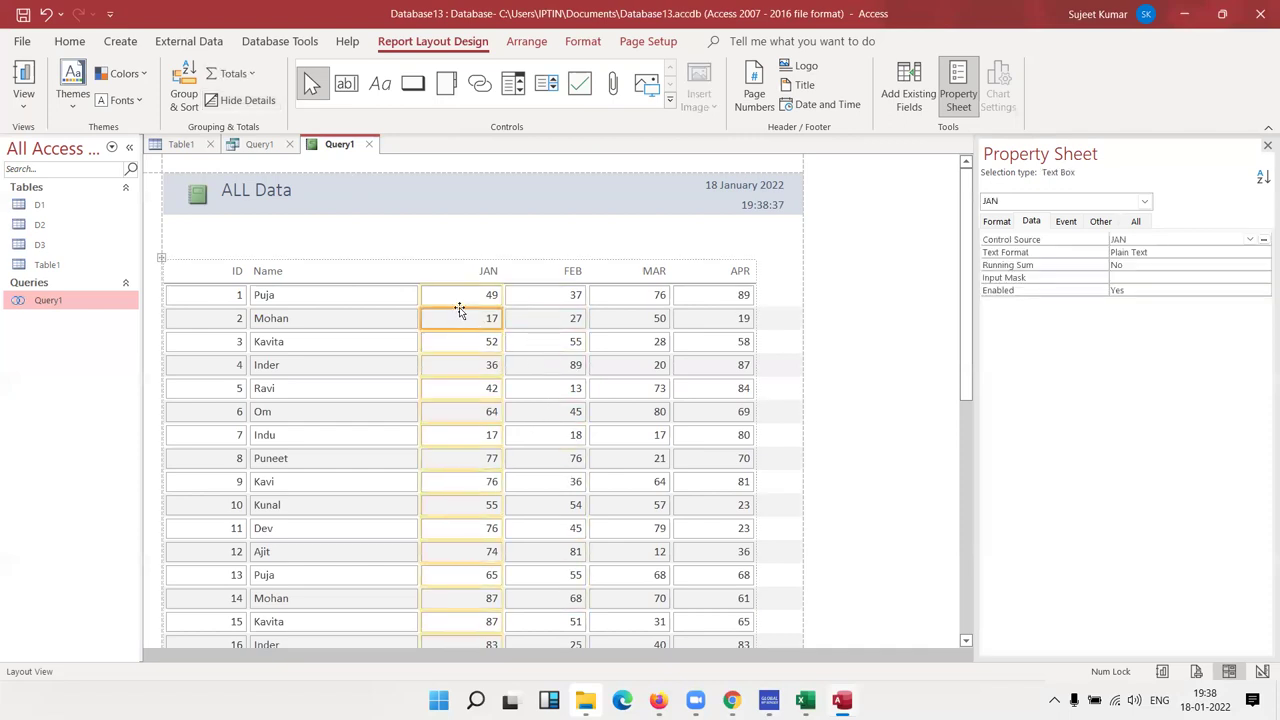
pyautogui.click(362, 240)
# - Select the ALL Data title and its time stamp, then scroll the ribbon to the Arrange tab
pyautogui.click(828, 90)
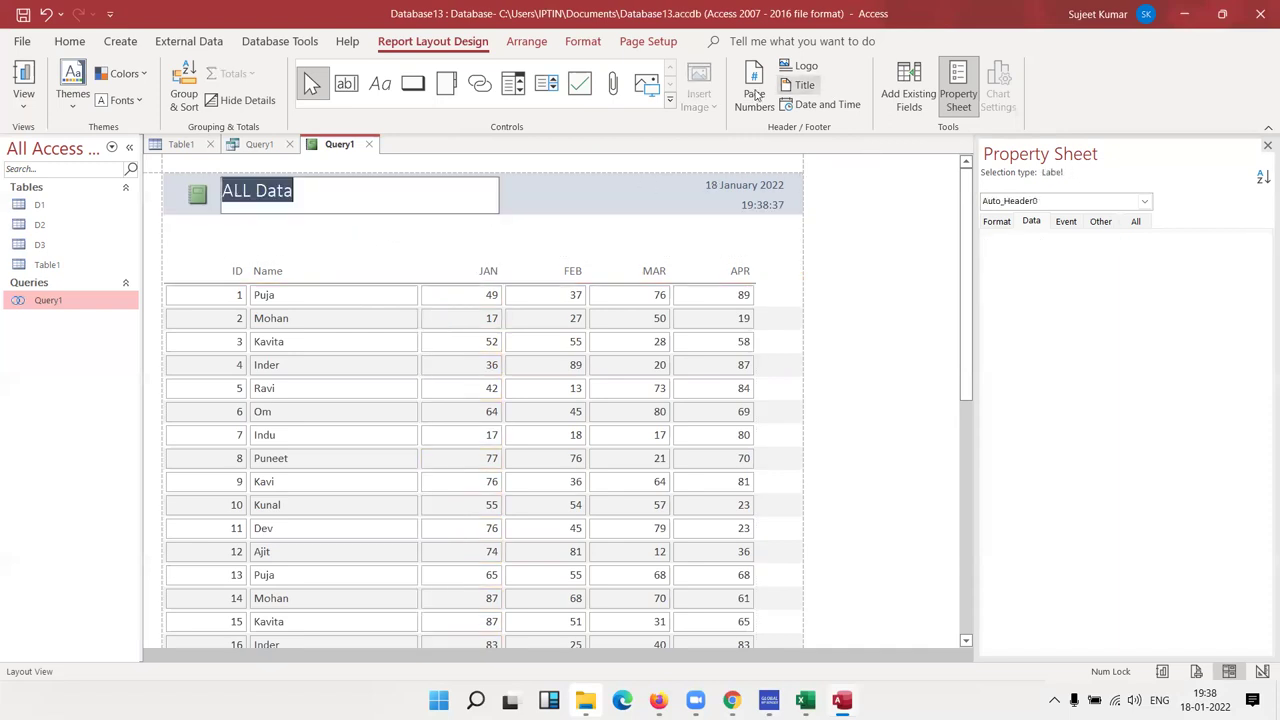
pyautogui.click(646, 206)
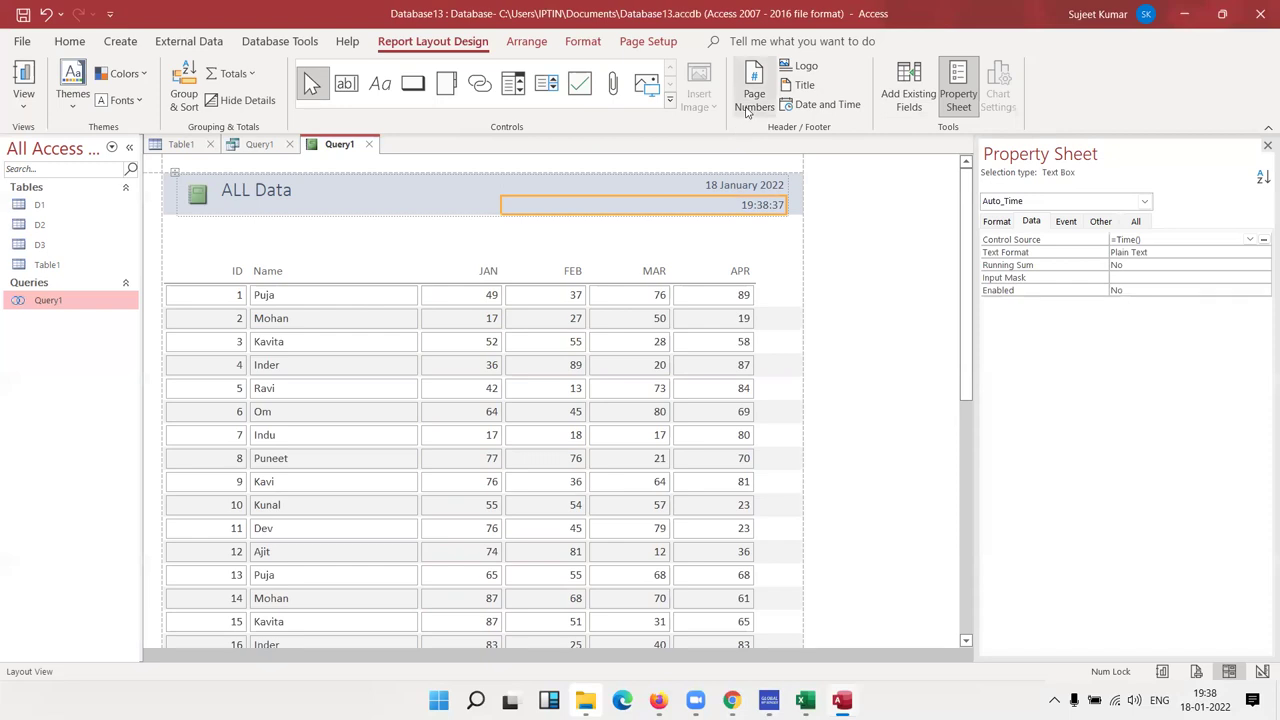
pyautogui.scroll(3, 810, 119)
pyautogui.scroll(-2, 810, 119)
pyautogui.scroll(-1, 409, 58)
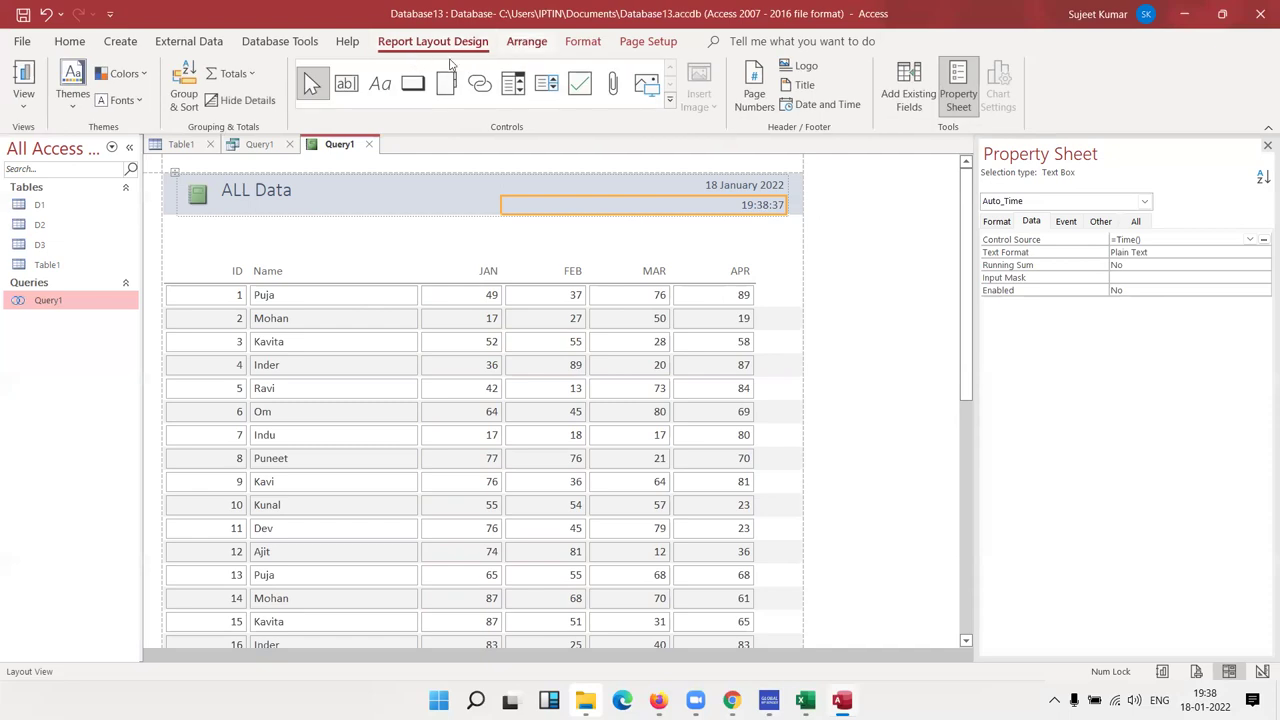
pyautogui.scroll(-1, 450, 64)
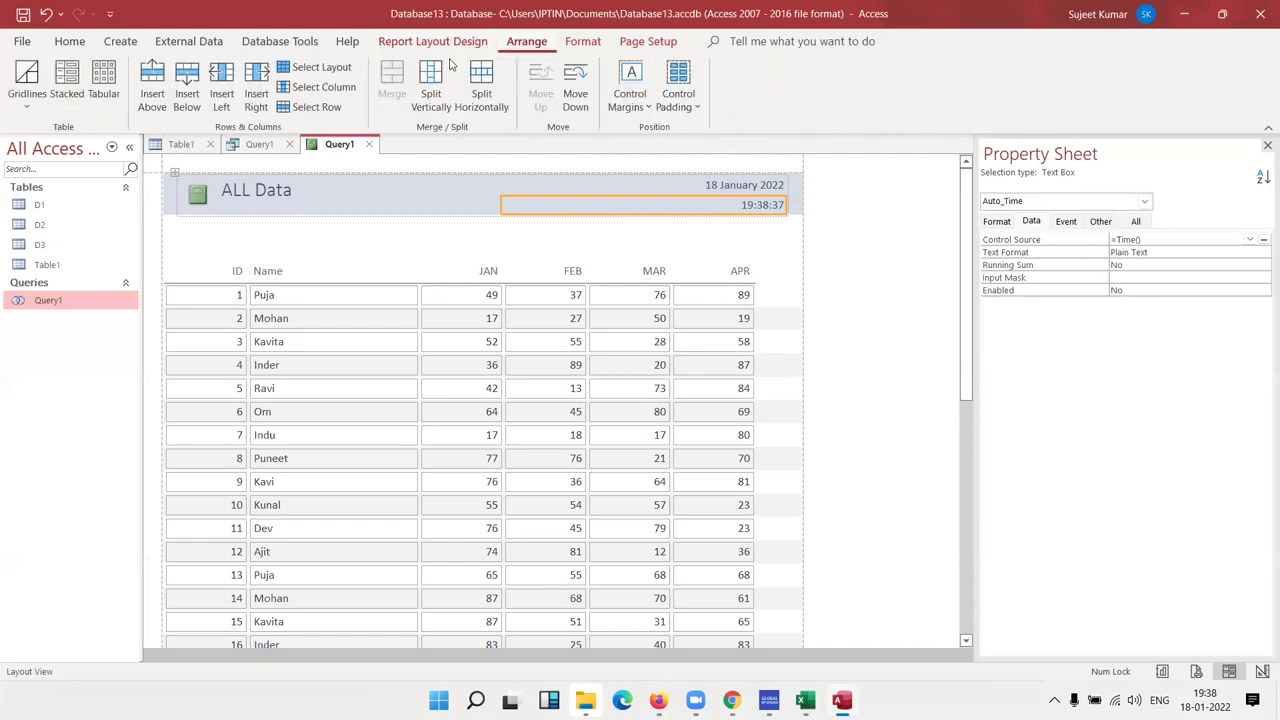
# - Stack the time stamp on its own row beneath the ALL Data title, then select the Name column cells
pyautogui.click(24, 100)
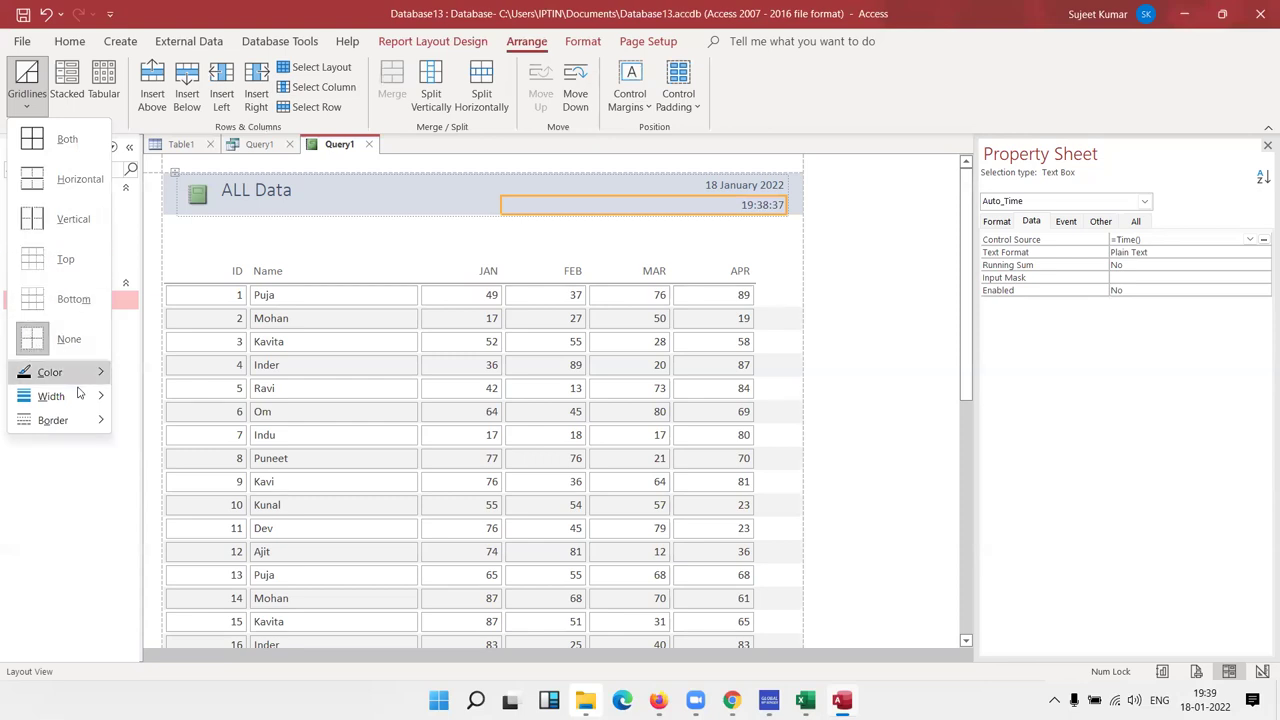
pyautogui.moveTo(88, 383)
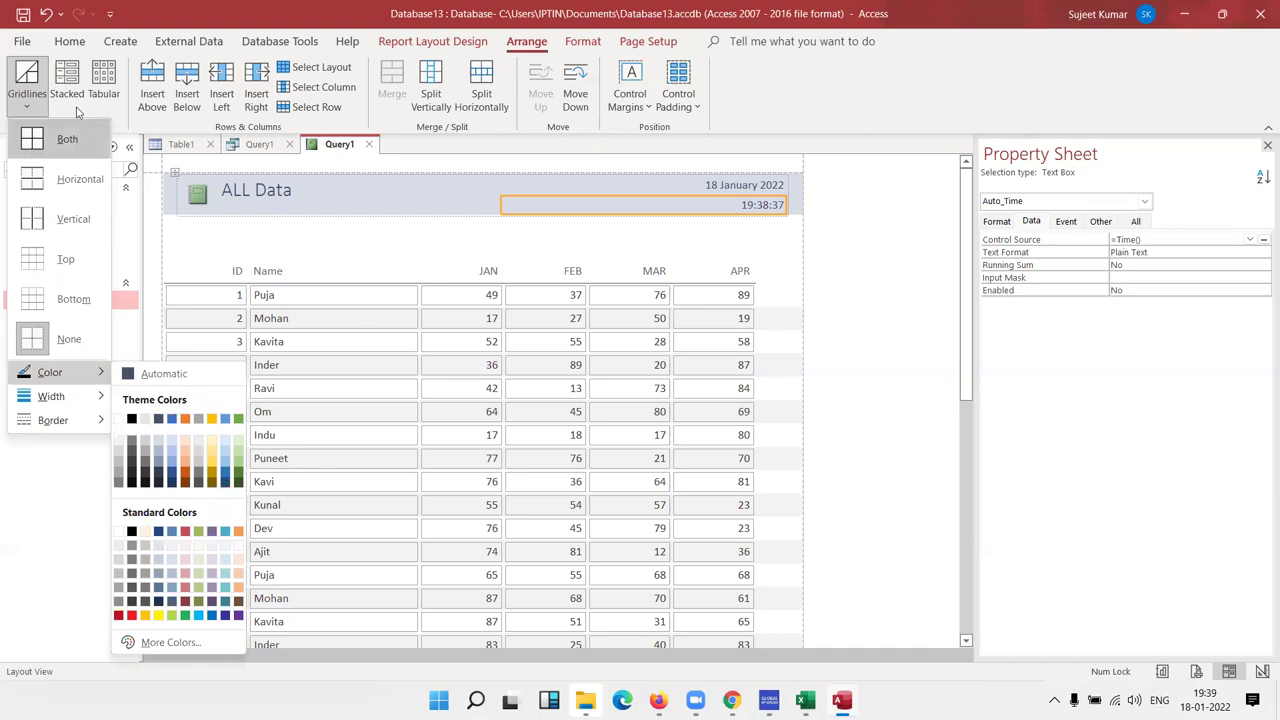
pyautogui.click(100, 145)
pyautogui.click(306, 318)
pyautogui.click(320, 345)
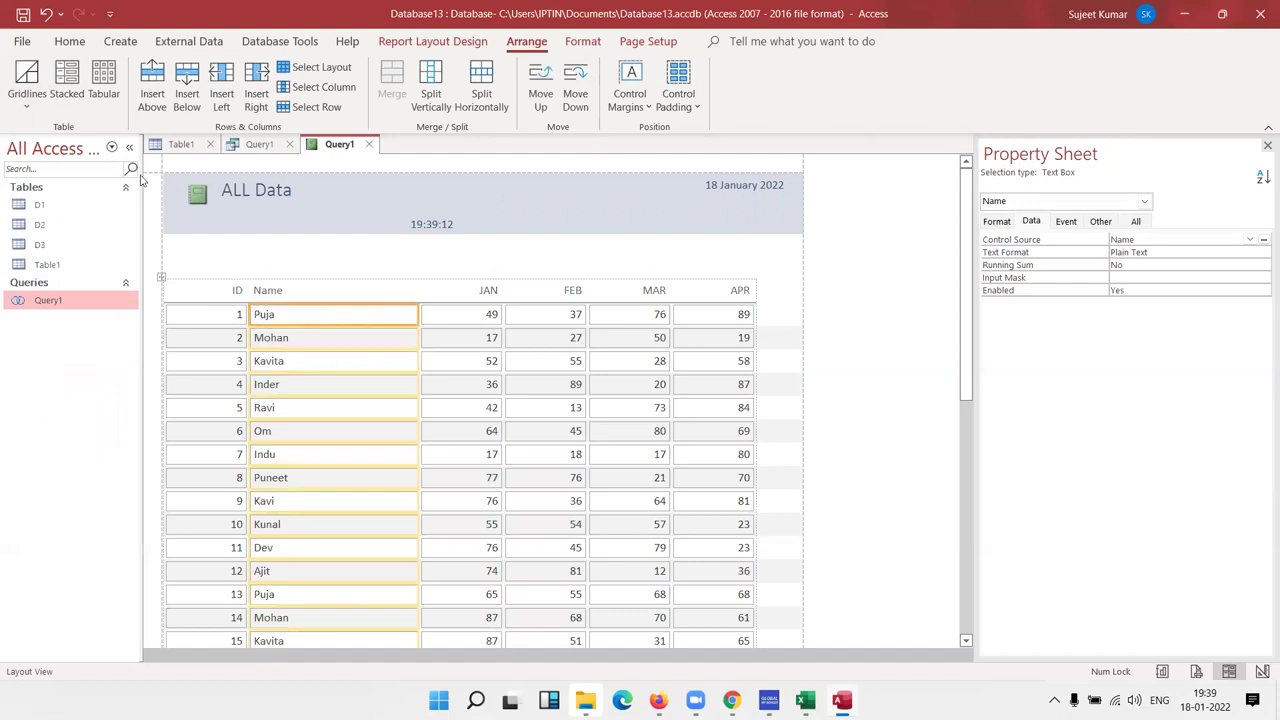
pyautogui.click(67, 95)
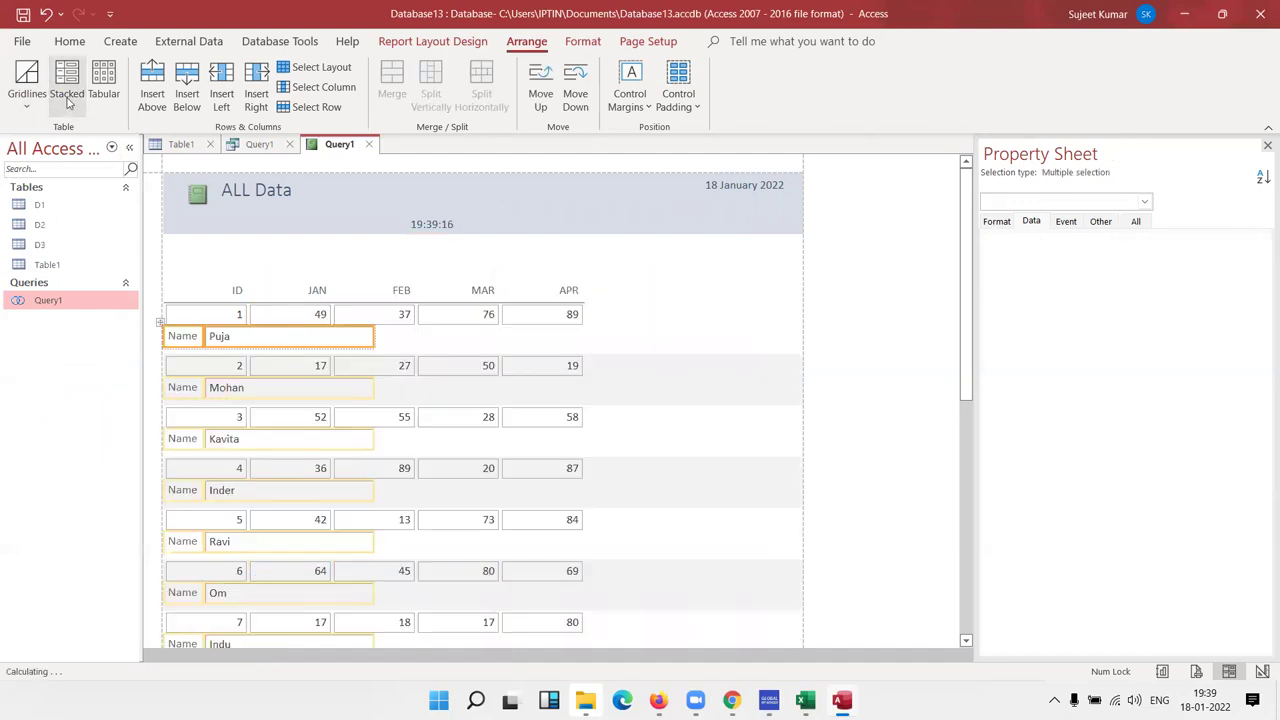
pyautogui.click(103, 88)
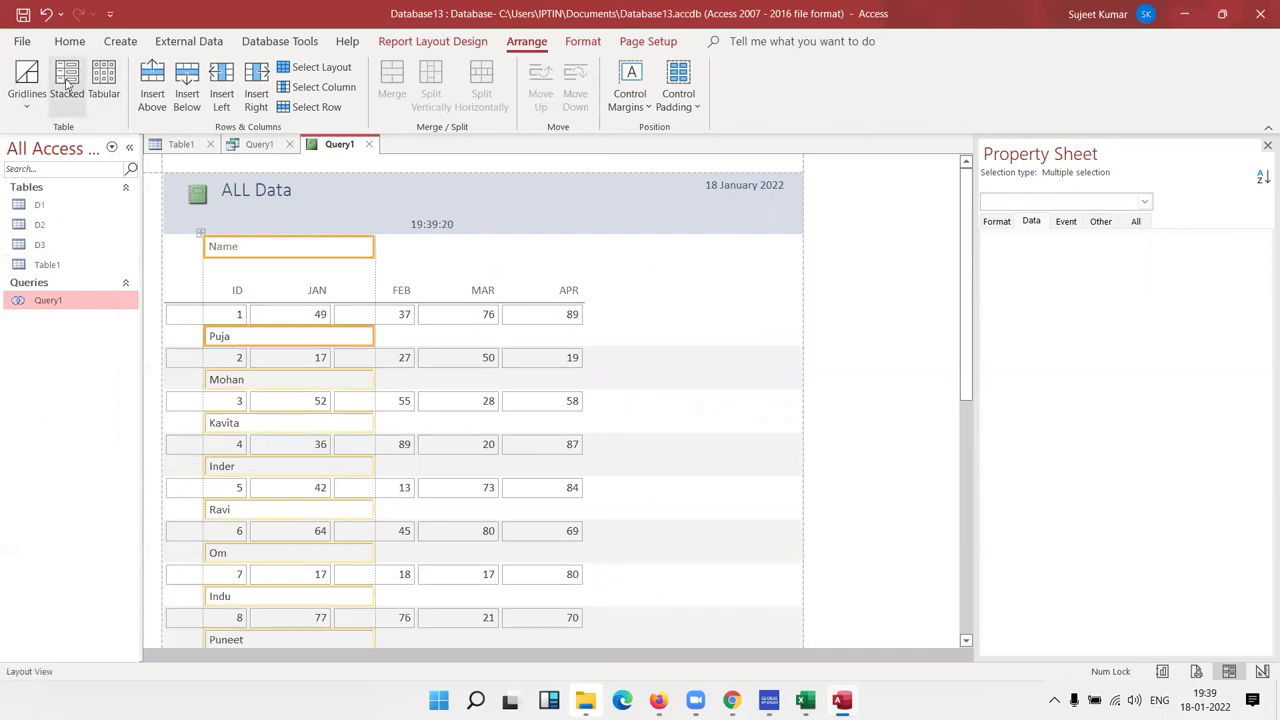
pyautogui.click(67, 90)
pyautogui.click(30, 85)
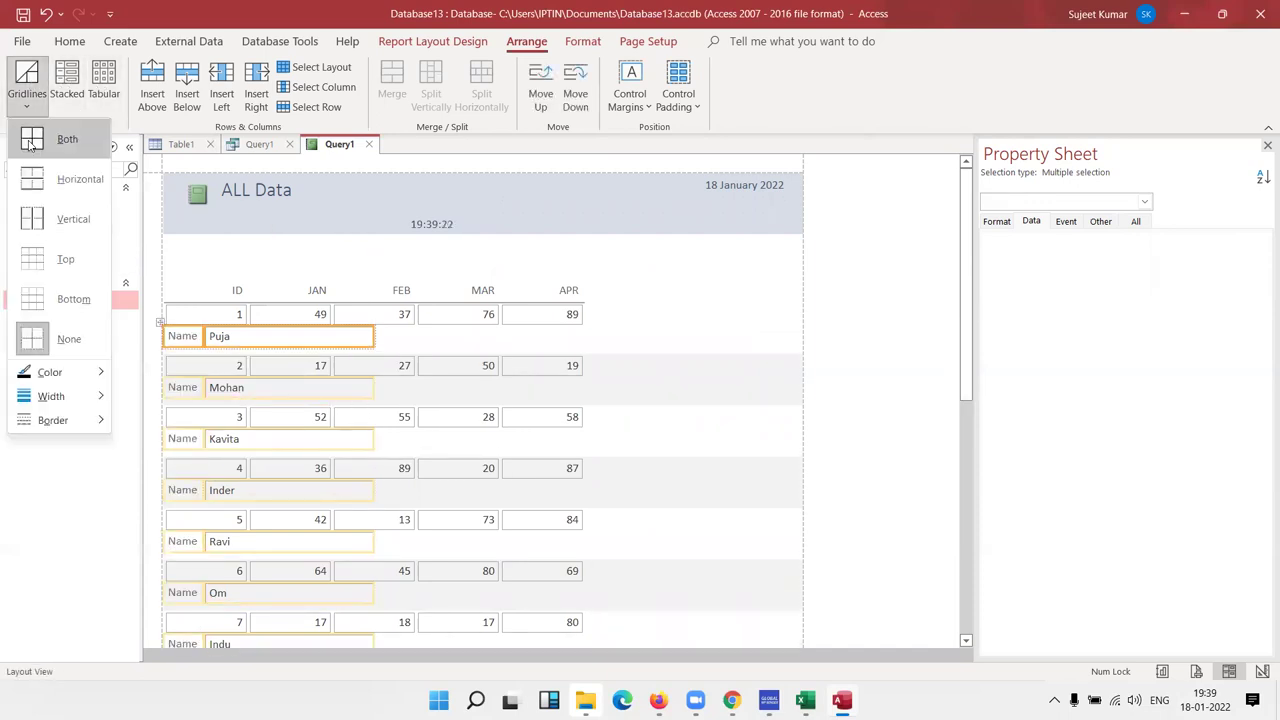
pyautogui.click(30, 140)
pyautogui.click(680, 459)
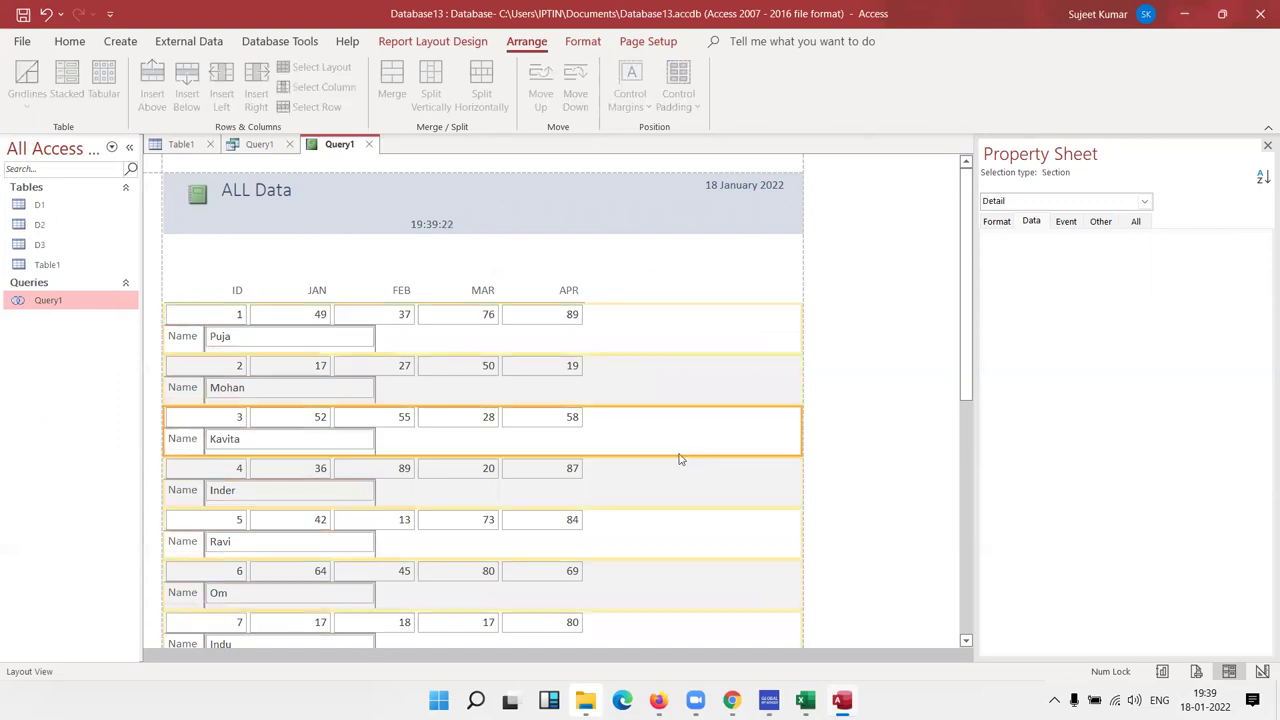
pyautogui.press('Tab')
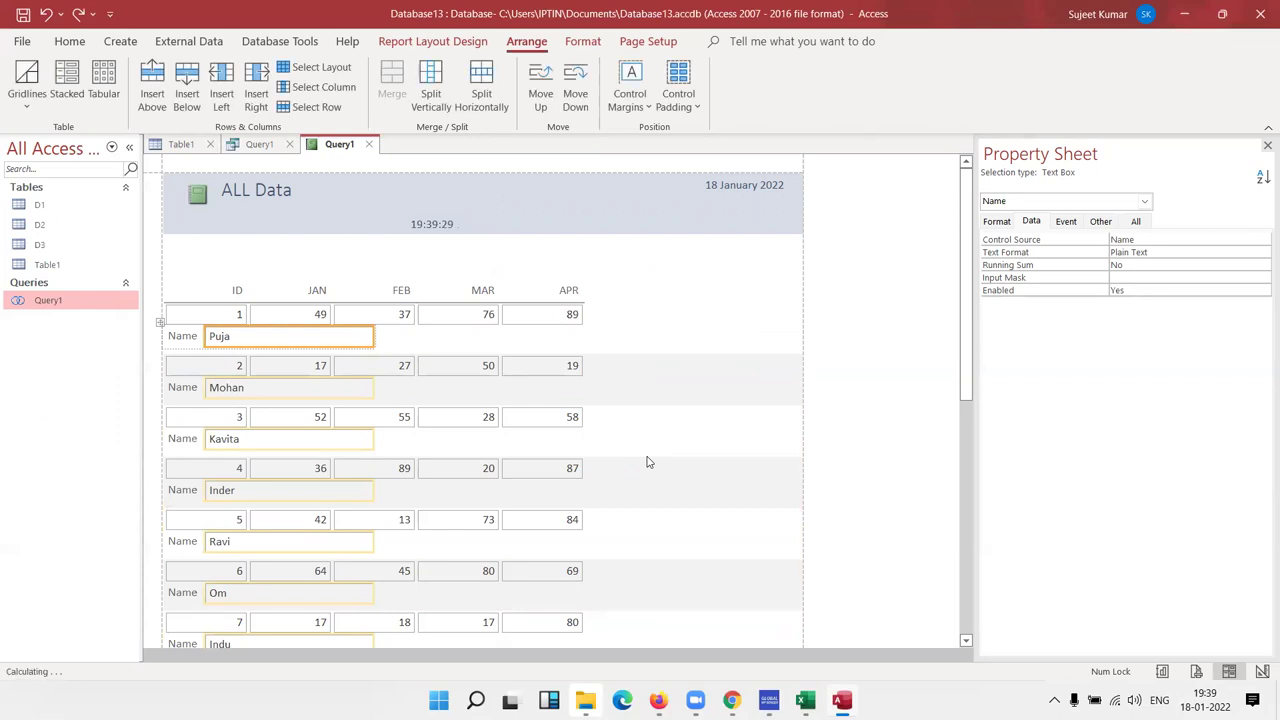
pyautogui.click(508, 312)
pyautogui.click(445, 283)
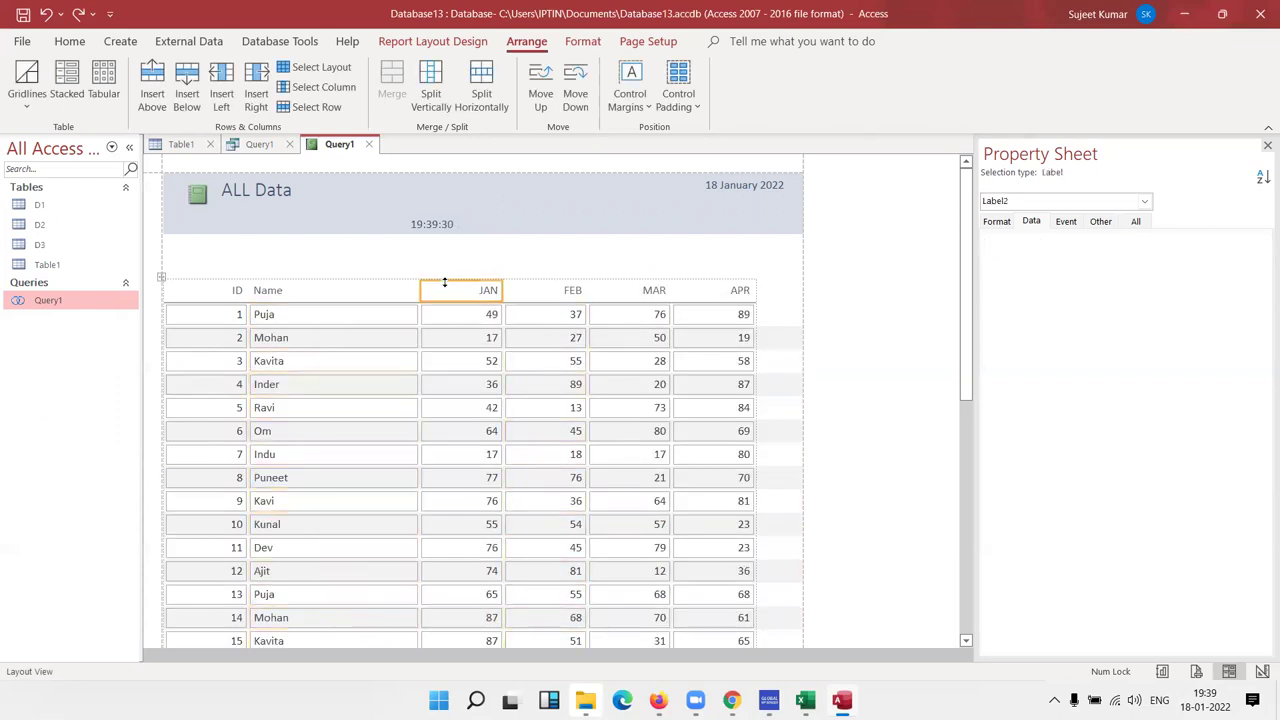
# - Select the whole table layout and re-apply a Tabular layout, undoing a trial Stacked layout
pyautogui.click(281, 283)
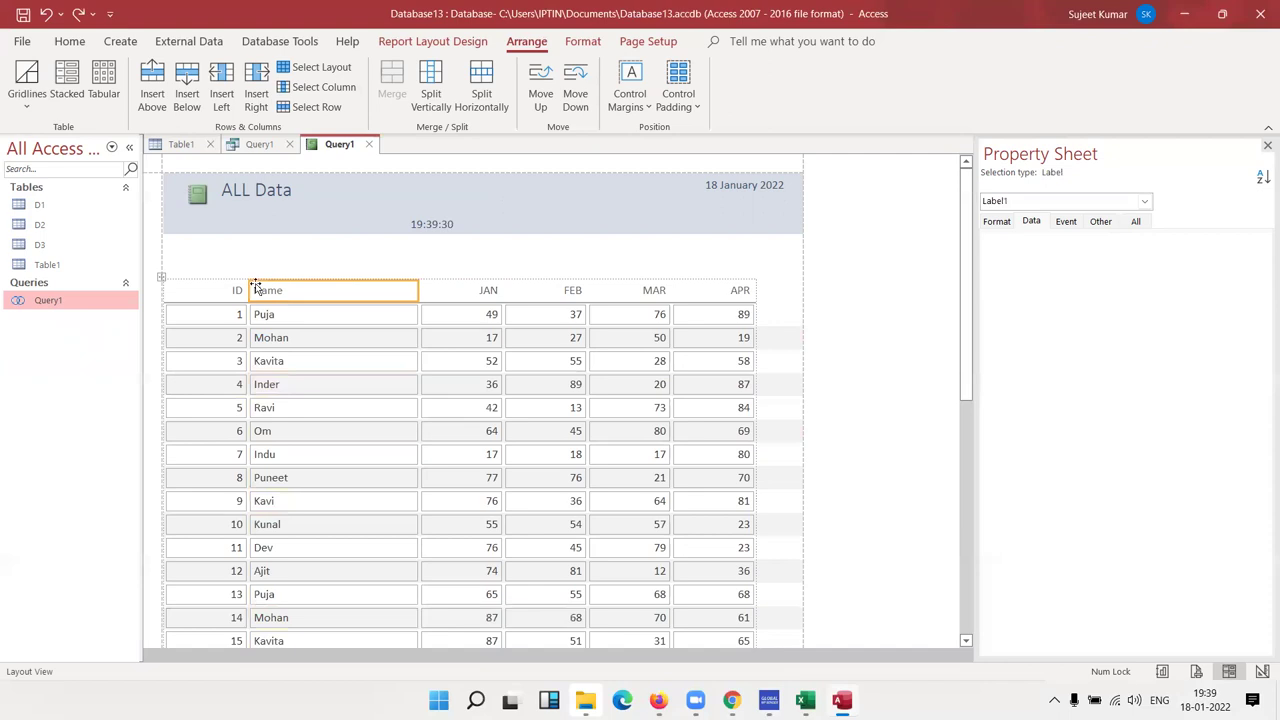
pyautogui.click(160, 277)
pyautogui.click(68, 84)
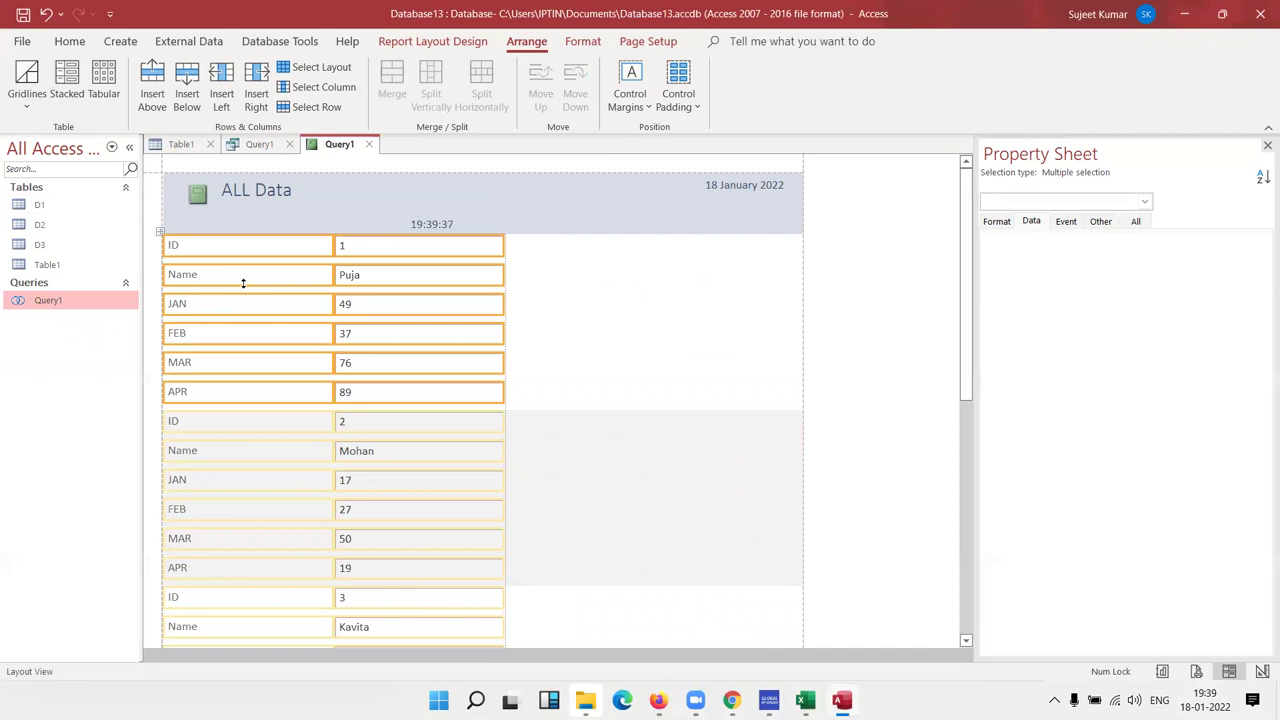
pyautogui.scroll(-1, 273, 459)
pyautogui.scroll(-2, 273, 459)
pyautogui.scroll(-1, 273, 459)
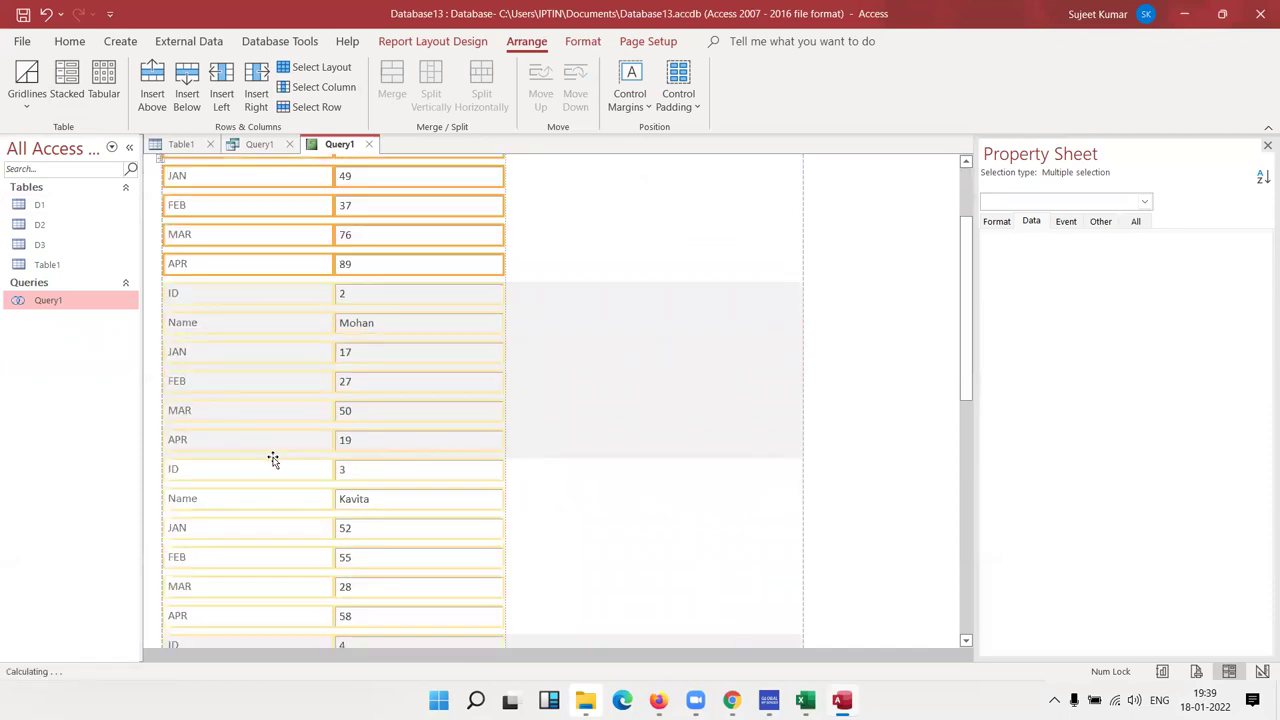
pyautogui.hotkey('ctrl', 'z')
pyautogui.click(110, 80)
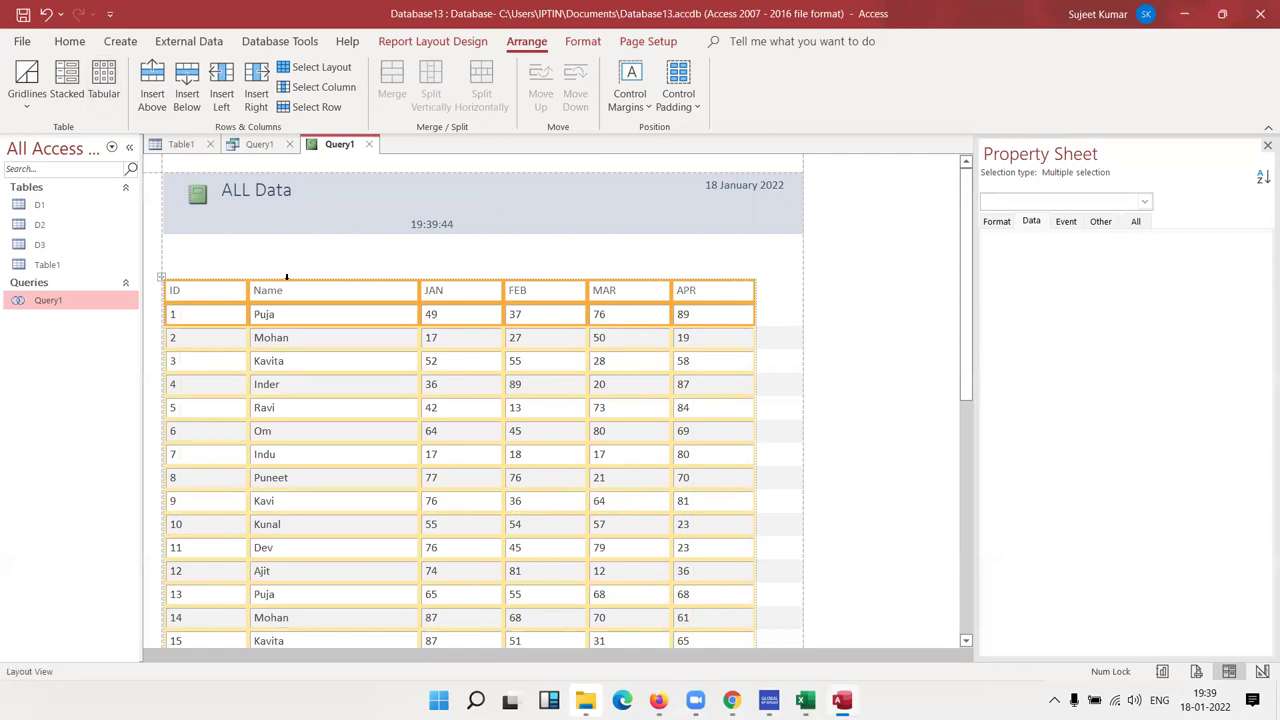
# - Select every data cell and insert a blank row above each record
pyautogui.click(405, 406)
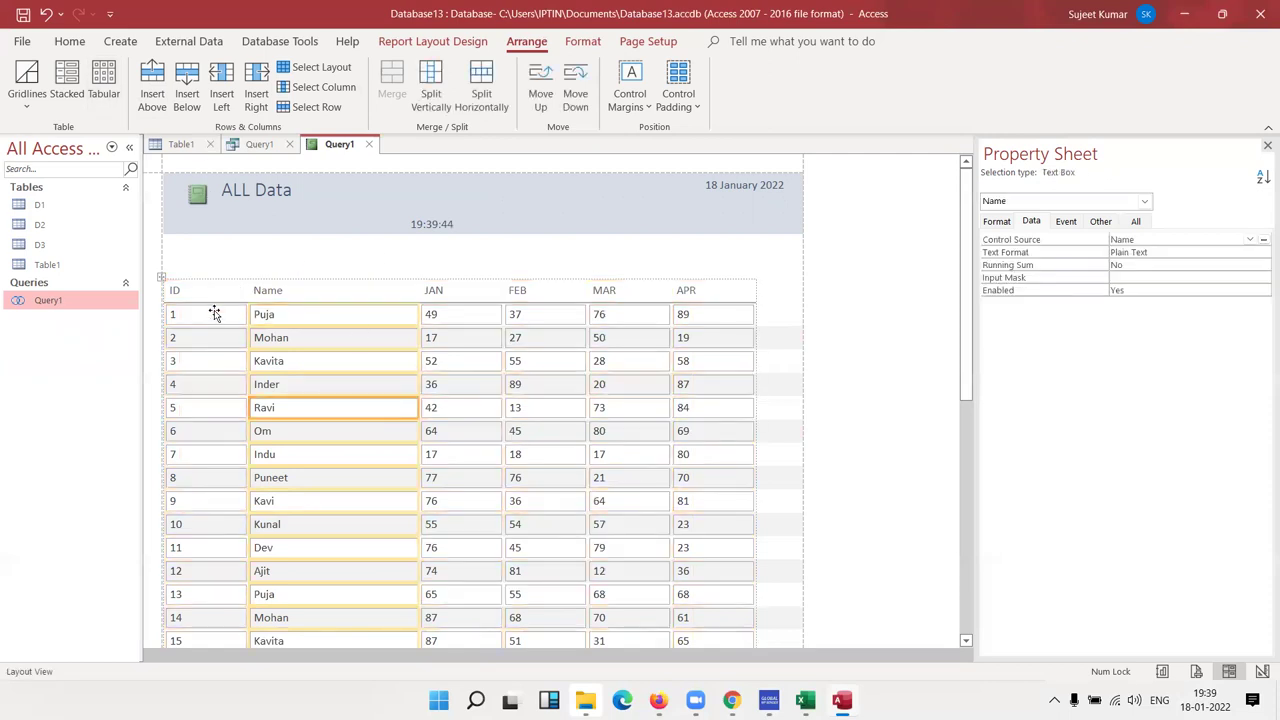
pyautogui.click(179, 271)
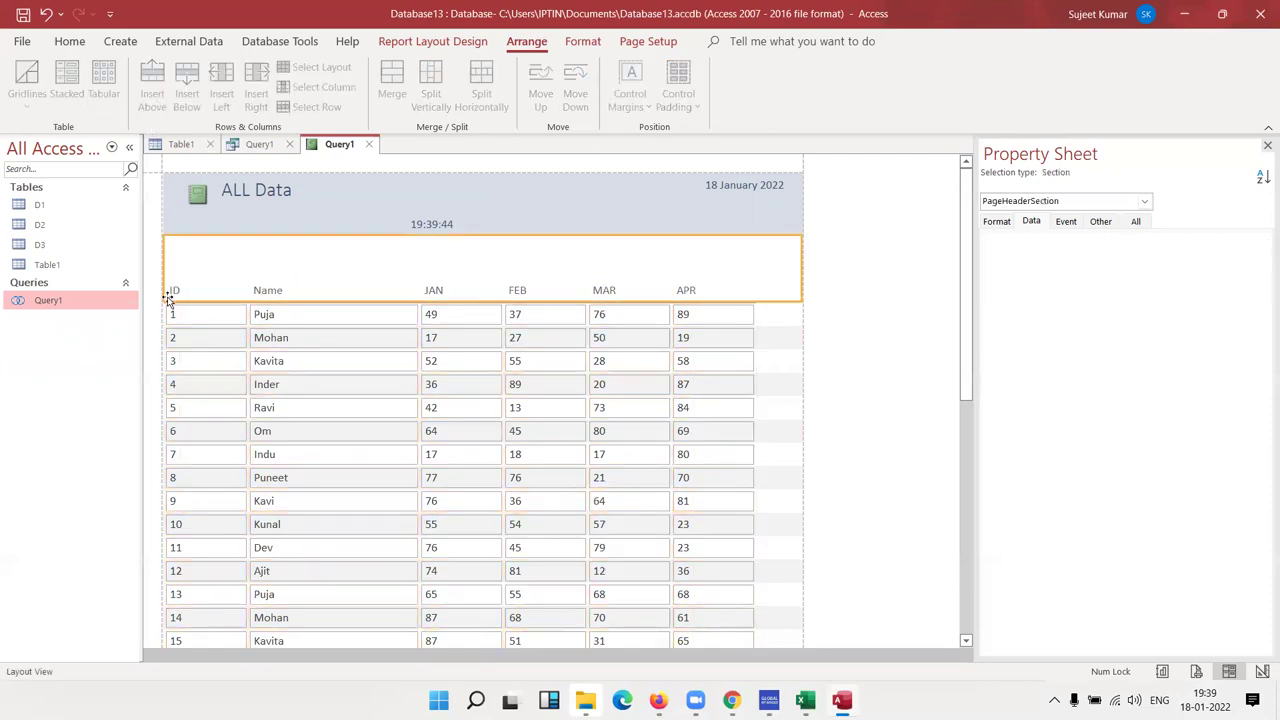
pyautogui.click(165, 313)
pyautogui.click(196, 298)
pyautogui.click(253, 315)
pyautogui.hotkey('ctrl', 'a')
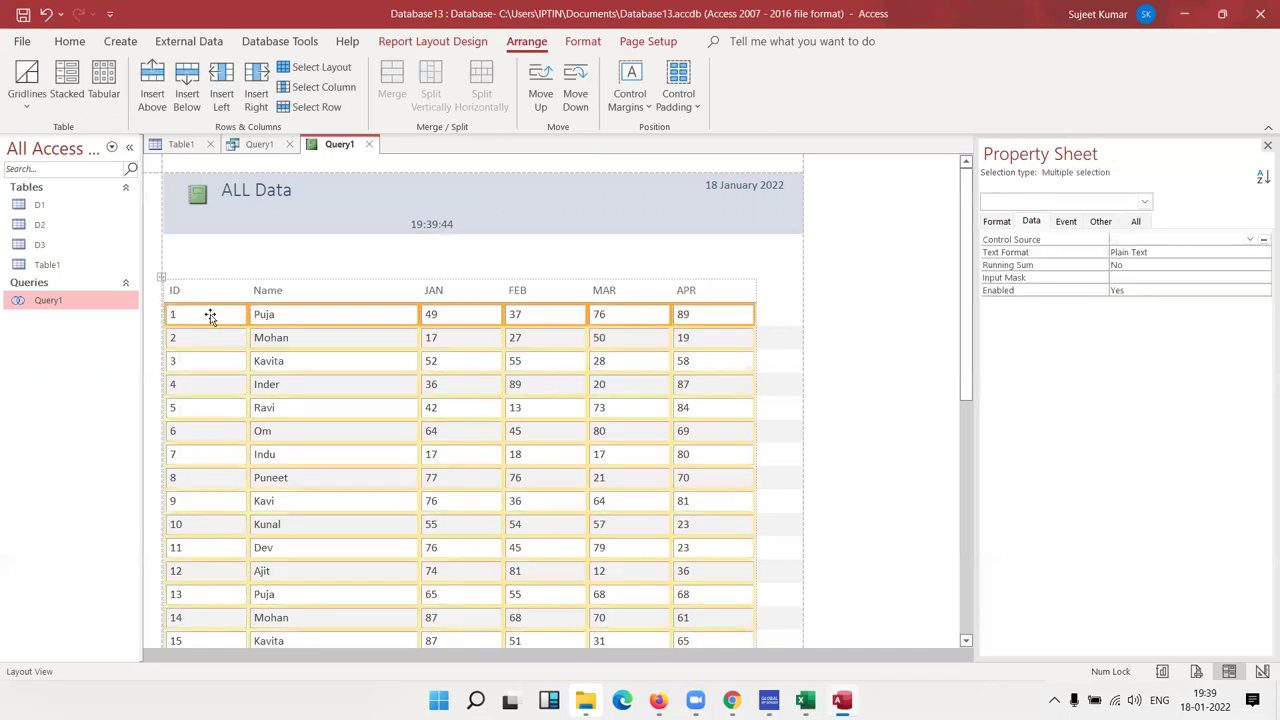
pyautogui.click(154, 100)
# - Check the new empty rows by selecting blank cells around Puja, Inder and the JAN values
pyautogui.click(198, 315)
pyautogui.click(329, 325)
pyautogui.click(386, 312)
pyautogui.click(465, 330)
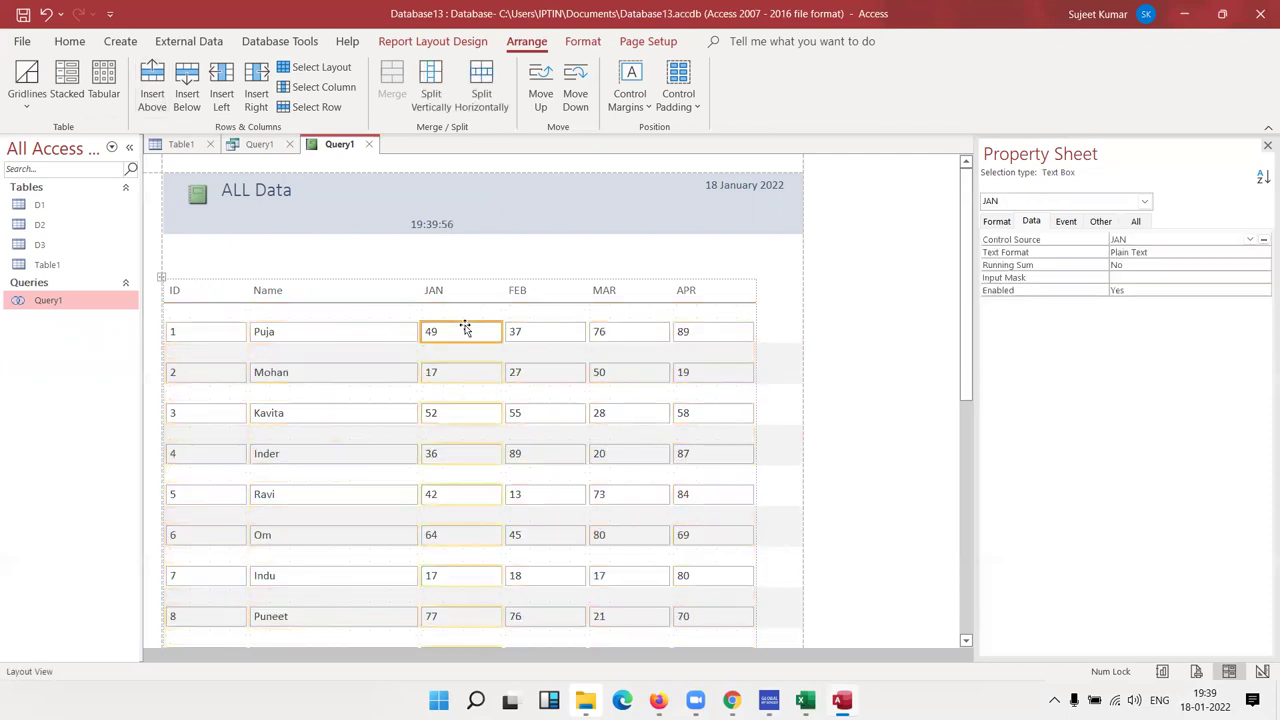
pyautogui.click(174, 312)
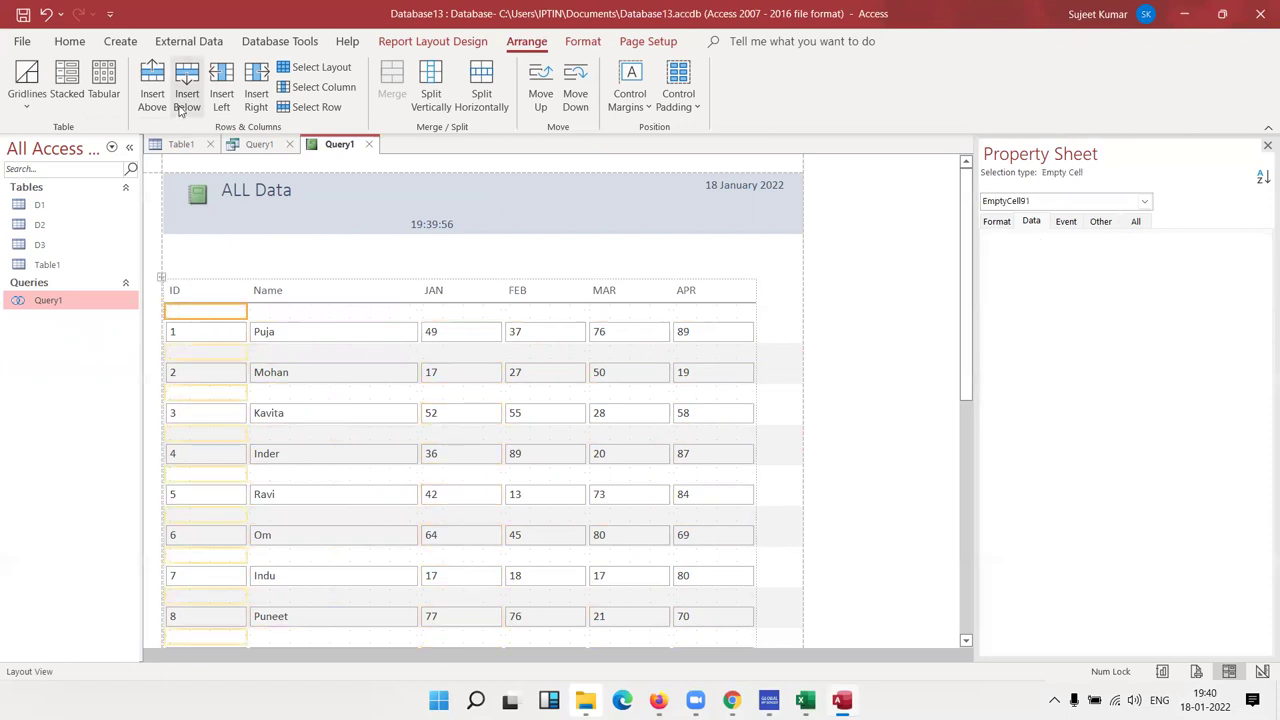
pyautogui.click(320, 89)
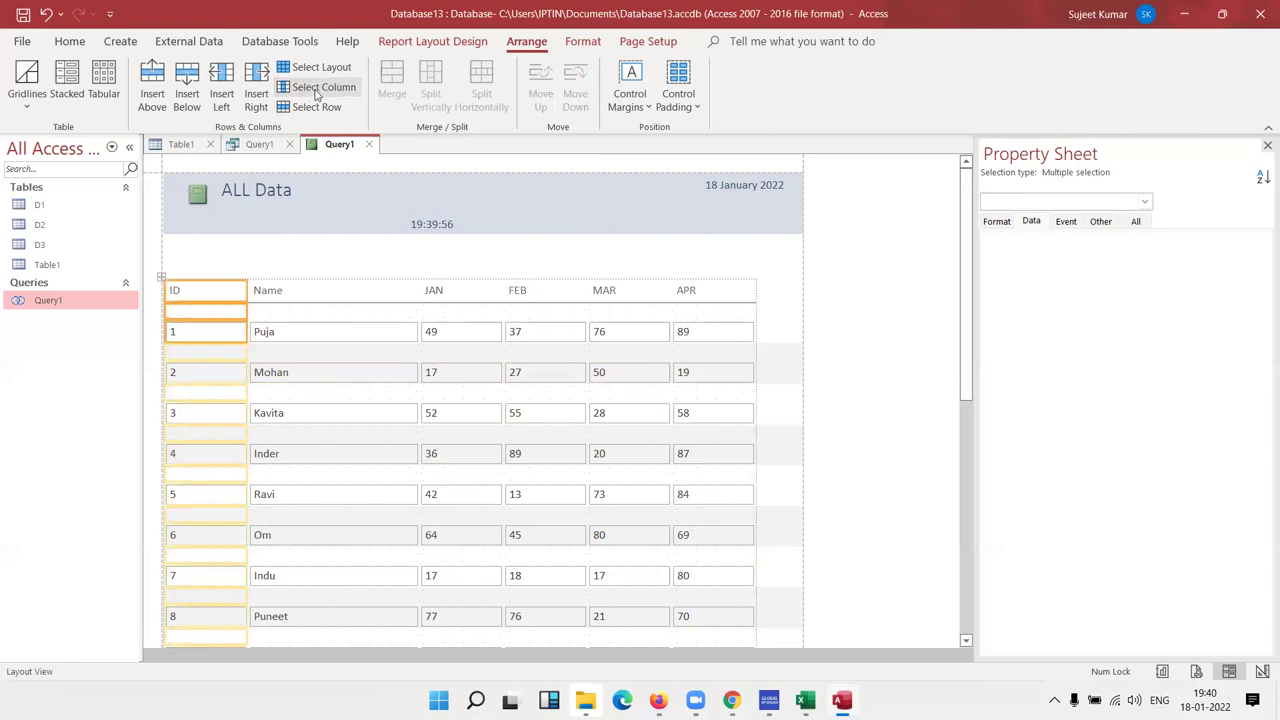
pyautogui.click(481, 396)
pyautogui.click(399, 334)
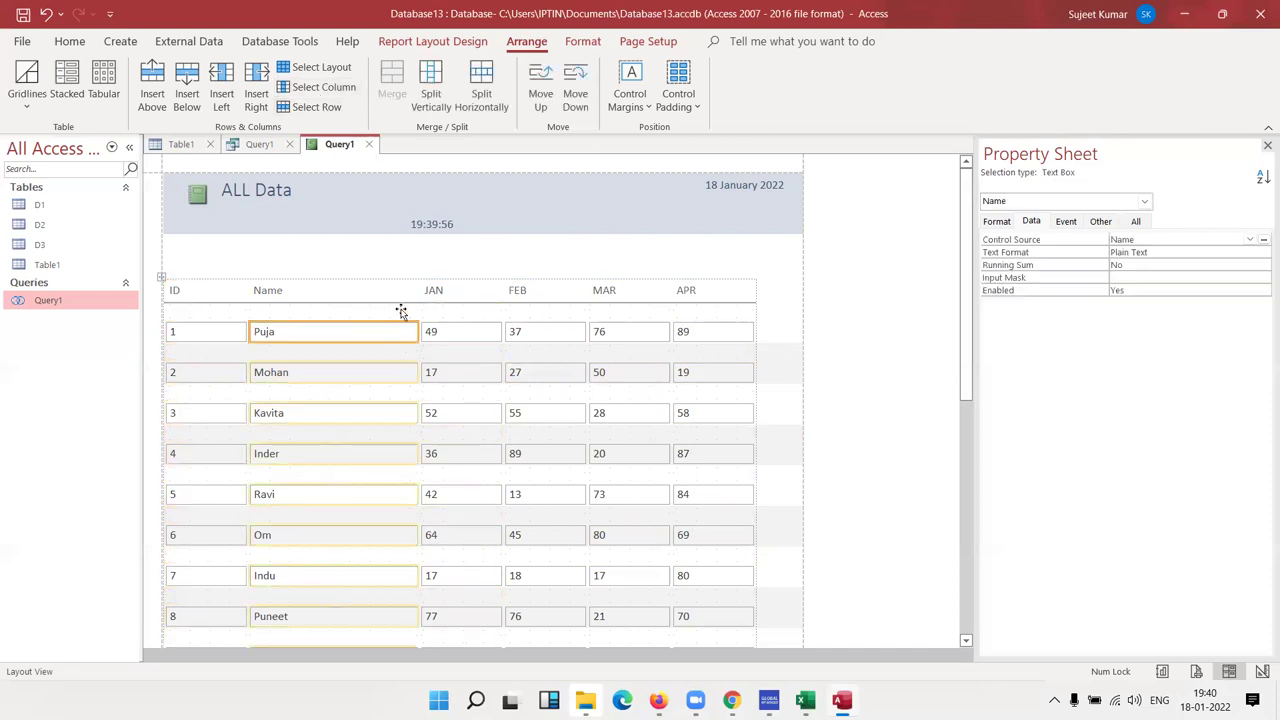
pyautogui.click(400, 311)
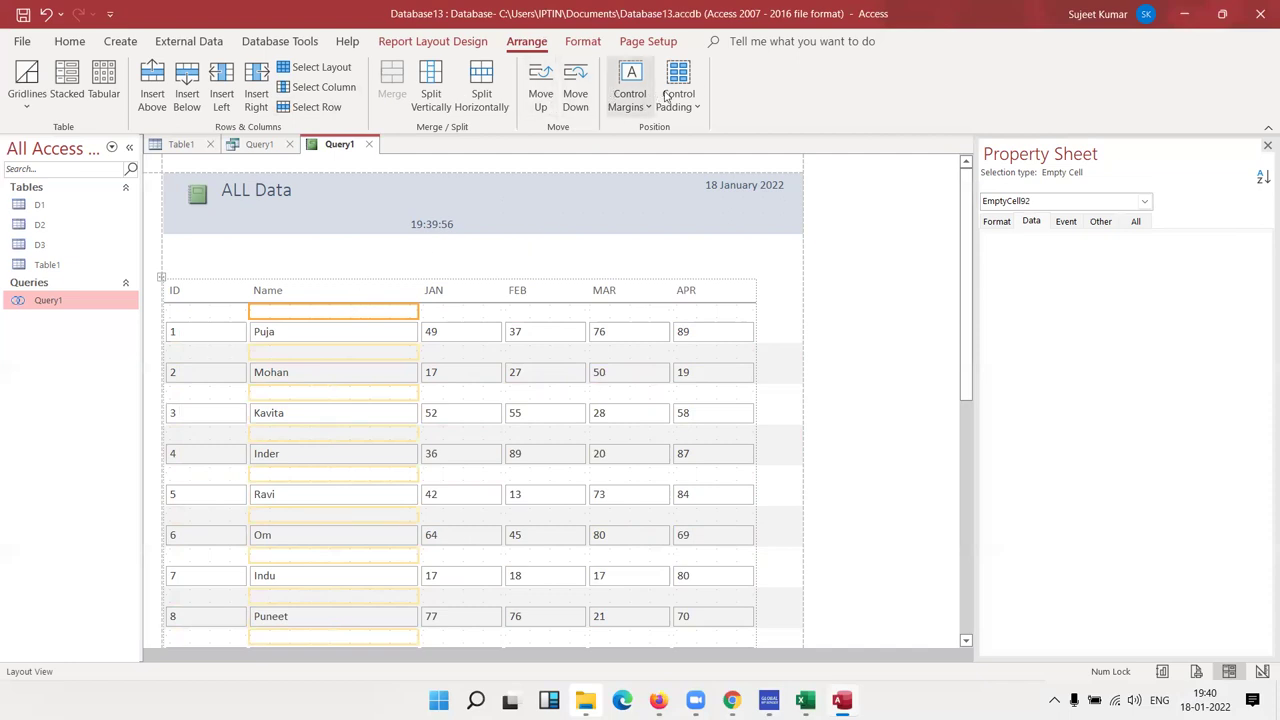
pyautogui.click(583, 41)
pyautogui.click(335, 473)
# - Select every control in the report and make all its text red
pyautogui.click(283, 392)
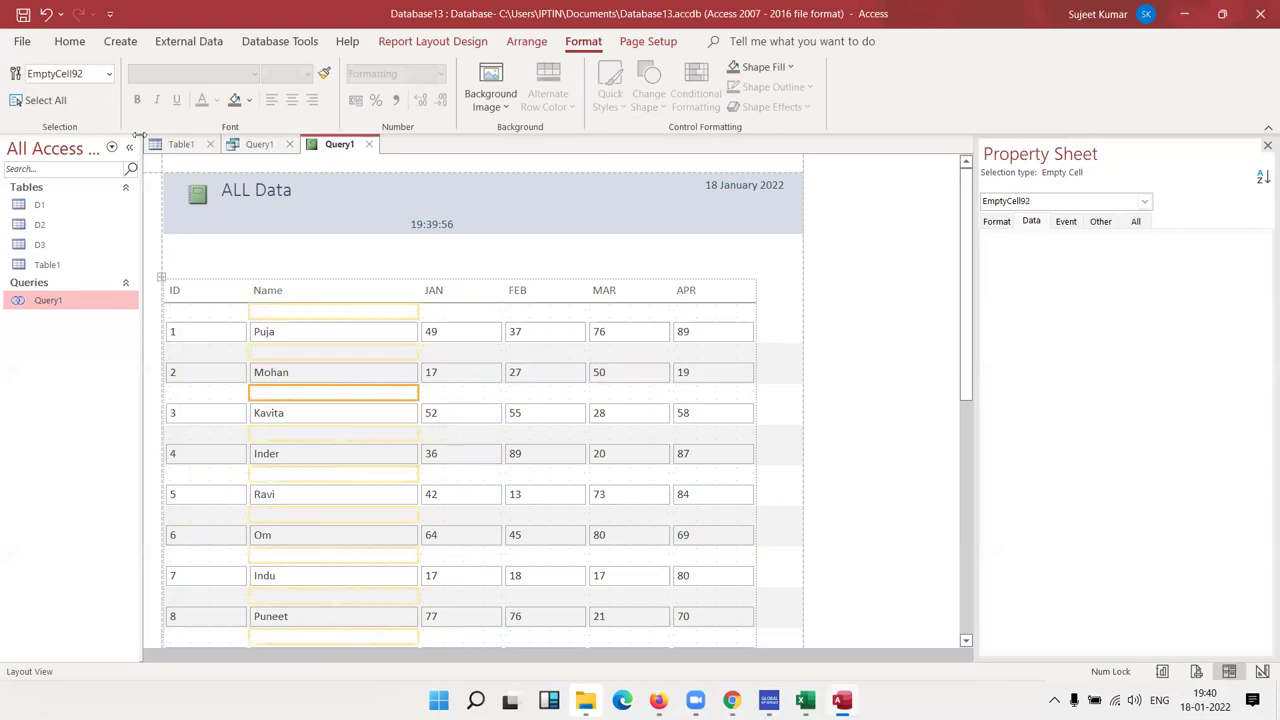
pyautogui.click(109, 75)
pyautogui.click(109, 78)
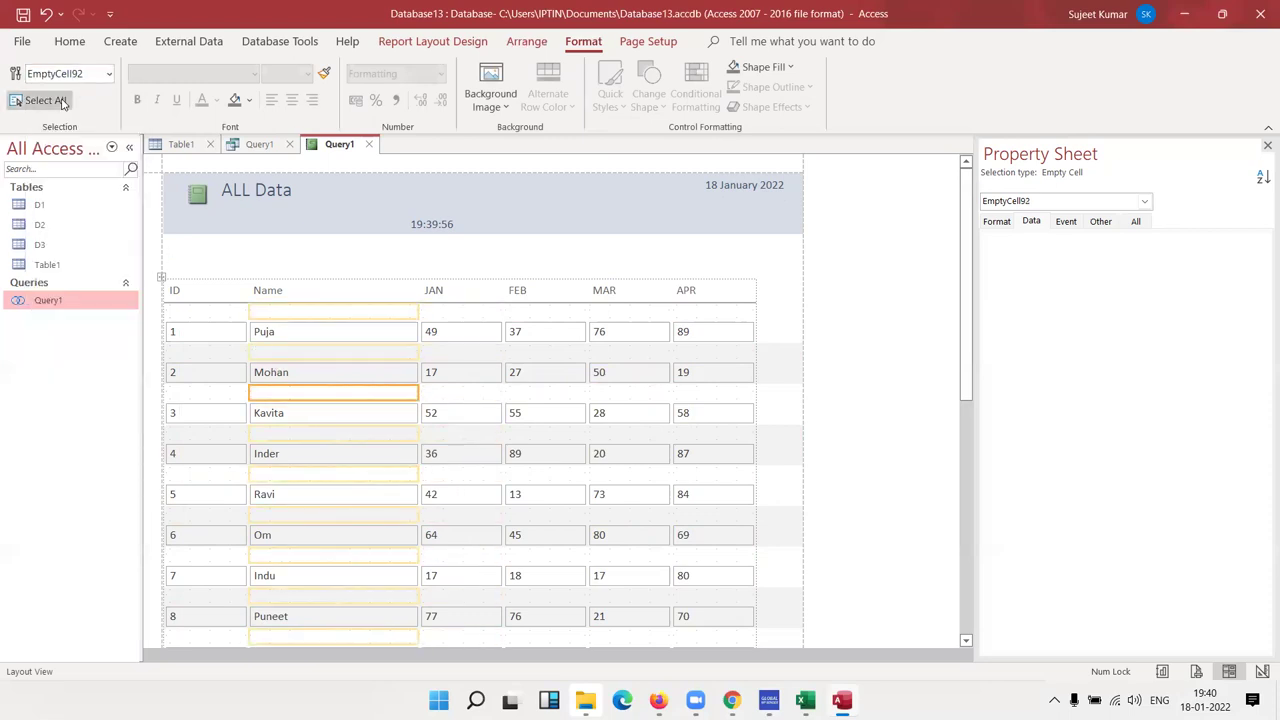
pyautogui.click(40, 100)
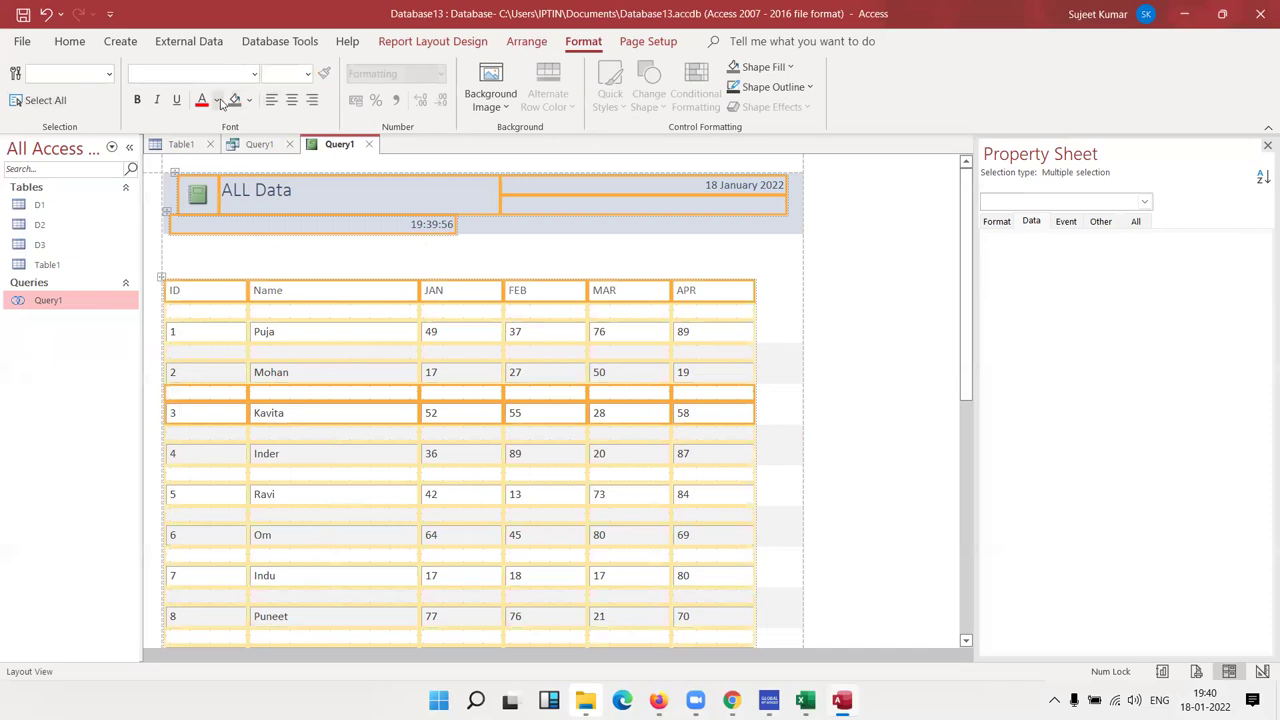
pyautogui.click(202, 101)
# - Give the selected report controls a white background colour
pyautogui.click(249, 100)
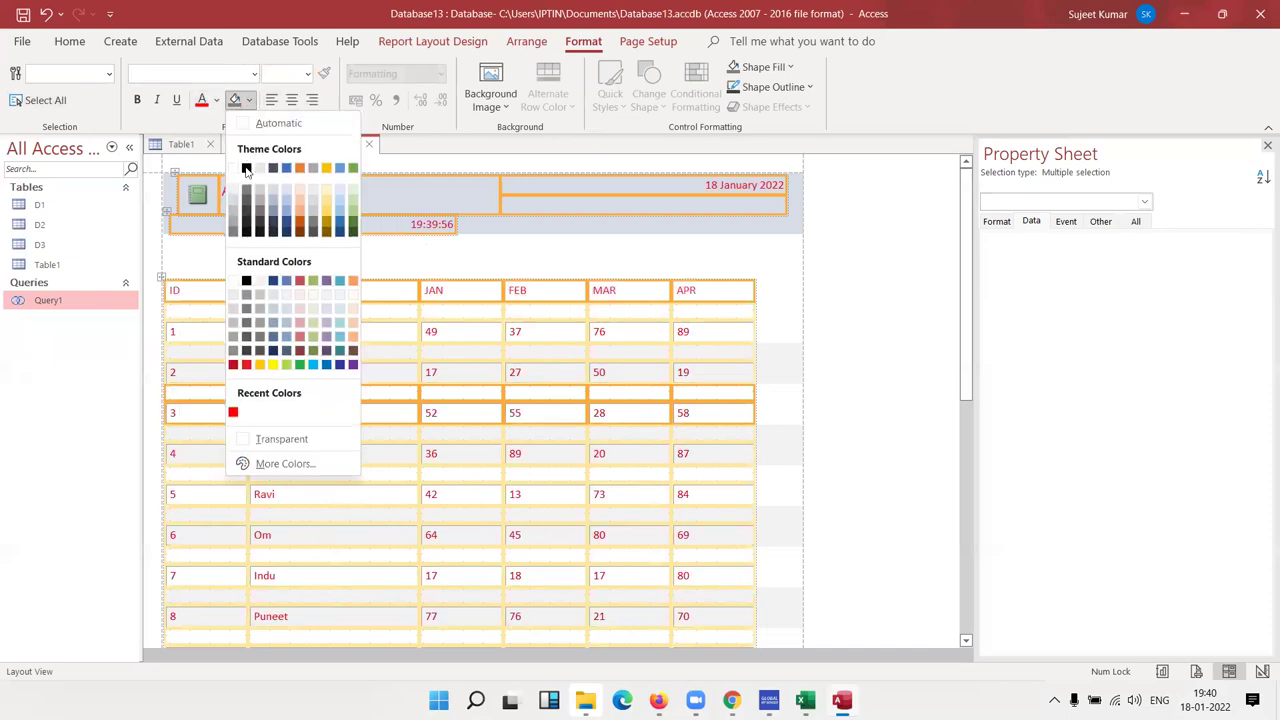
pyautogui.click(233, 172)
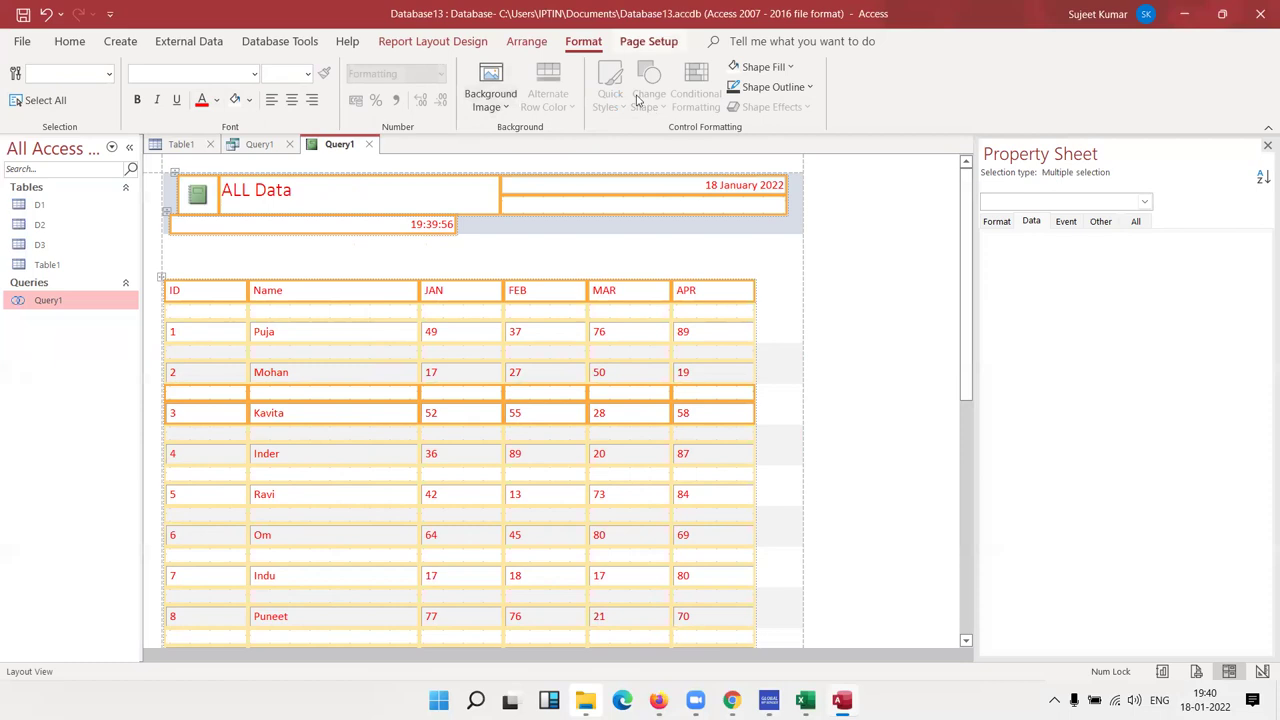
pyautogui.click(648, 41)
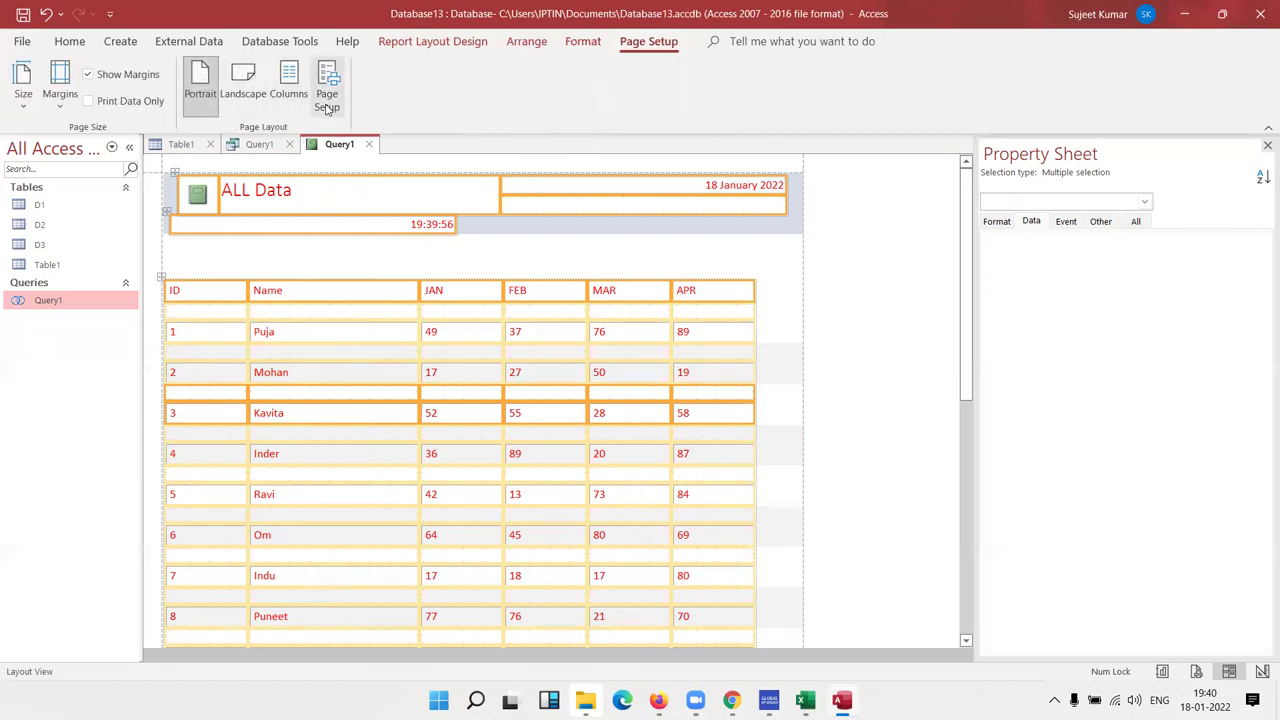
# - Set the ALL Data report's paper size to A4 and confirm A4 is applied
pyautogui.click(62, 100)
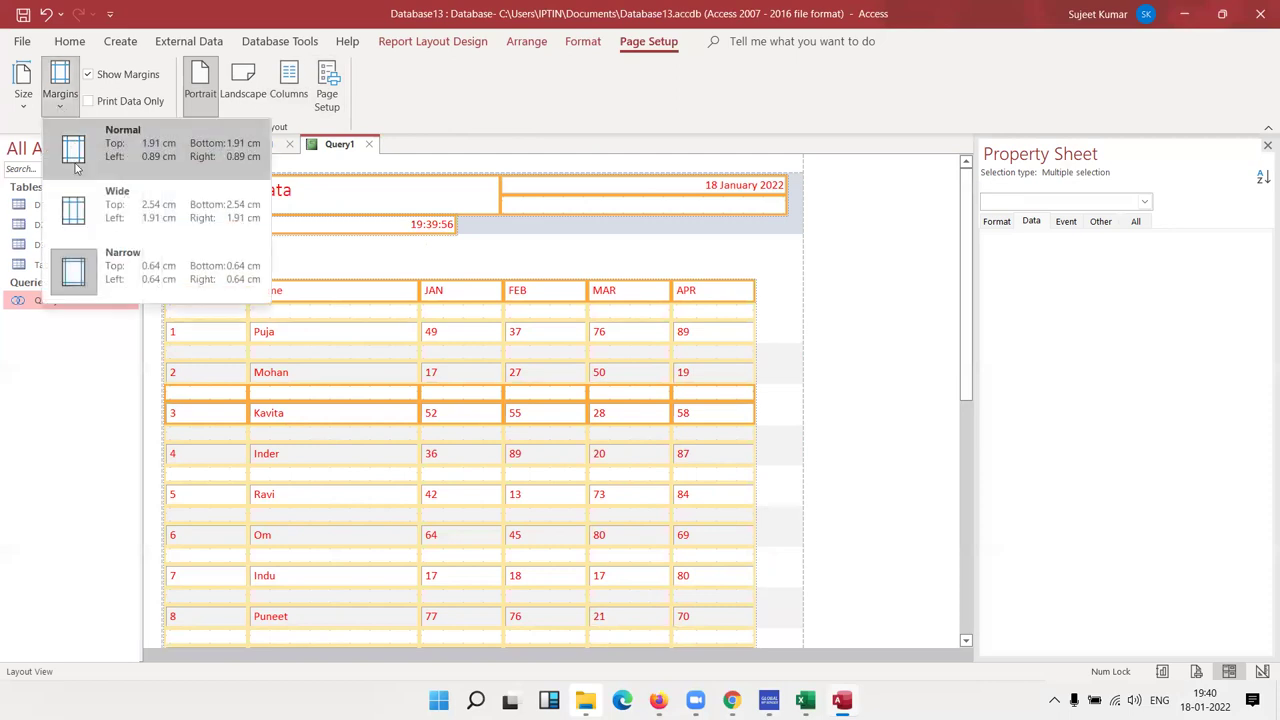
pyautogui.click(23, 95)
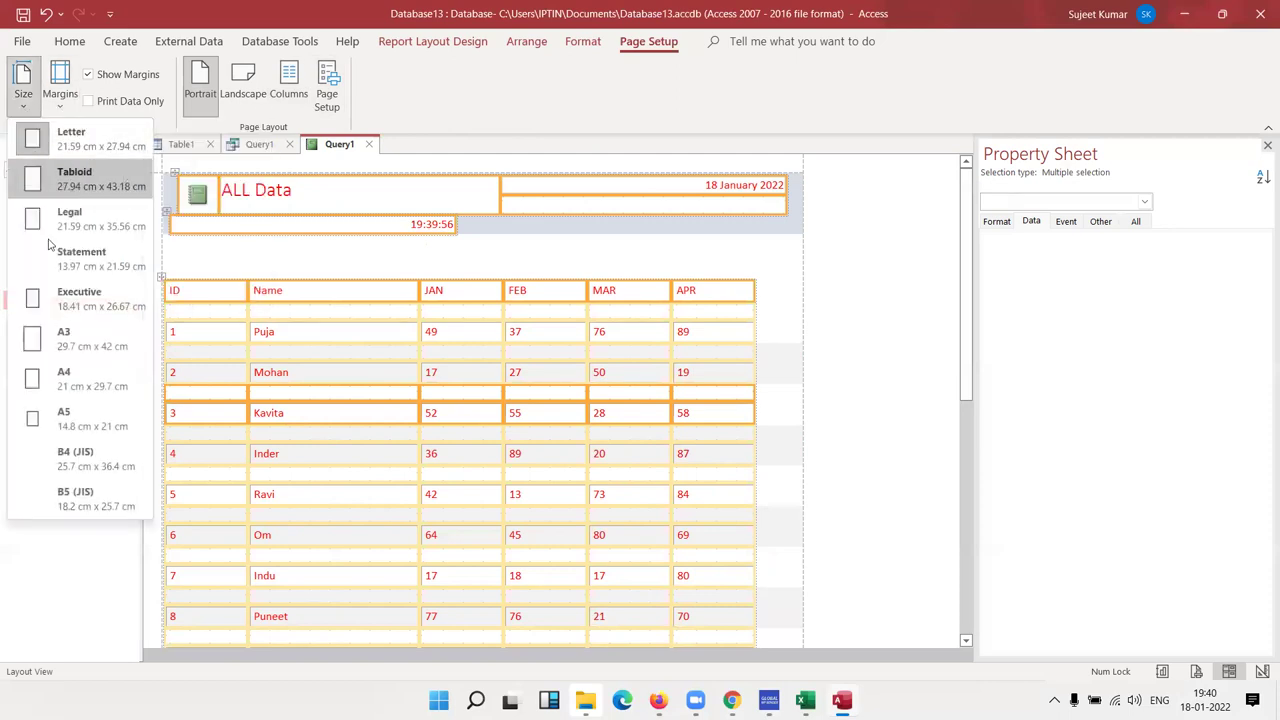
pyautogui.click(62, 375)
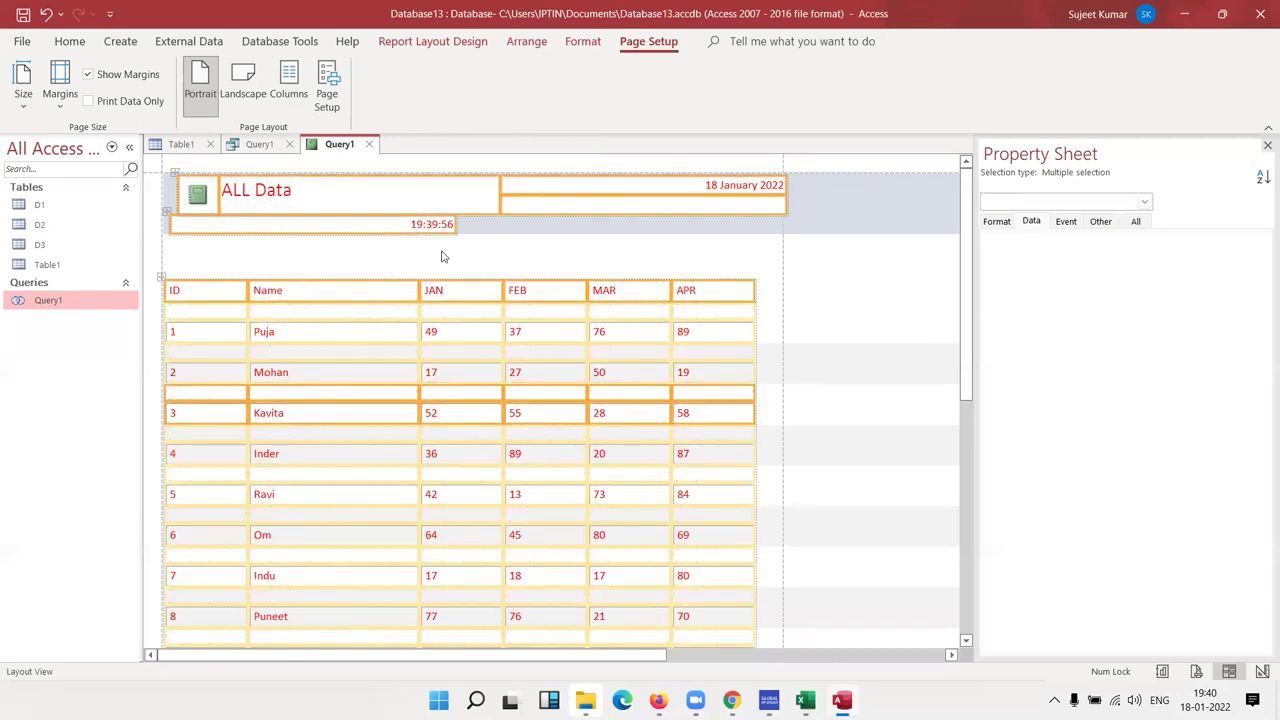
pyautogui.click(28, 108)
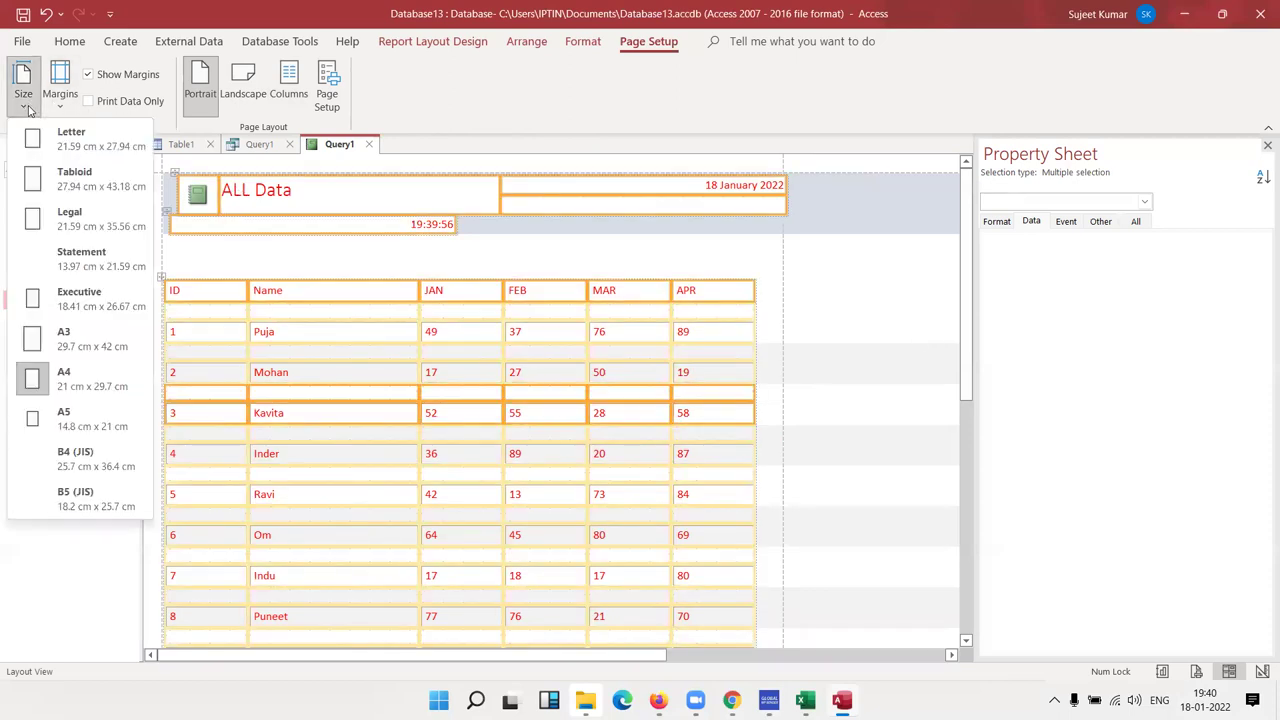
pyautogui.click(885, 360)
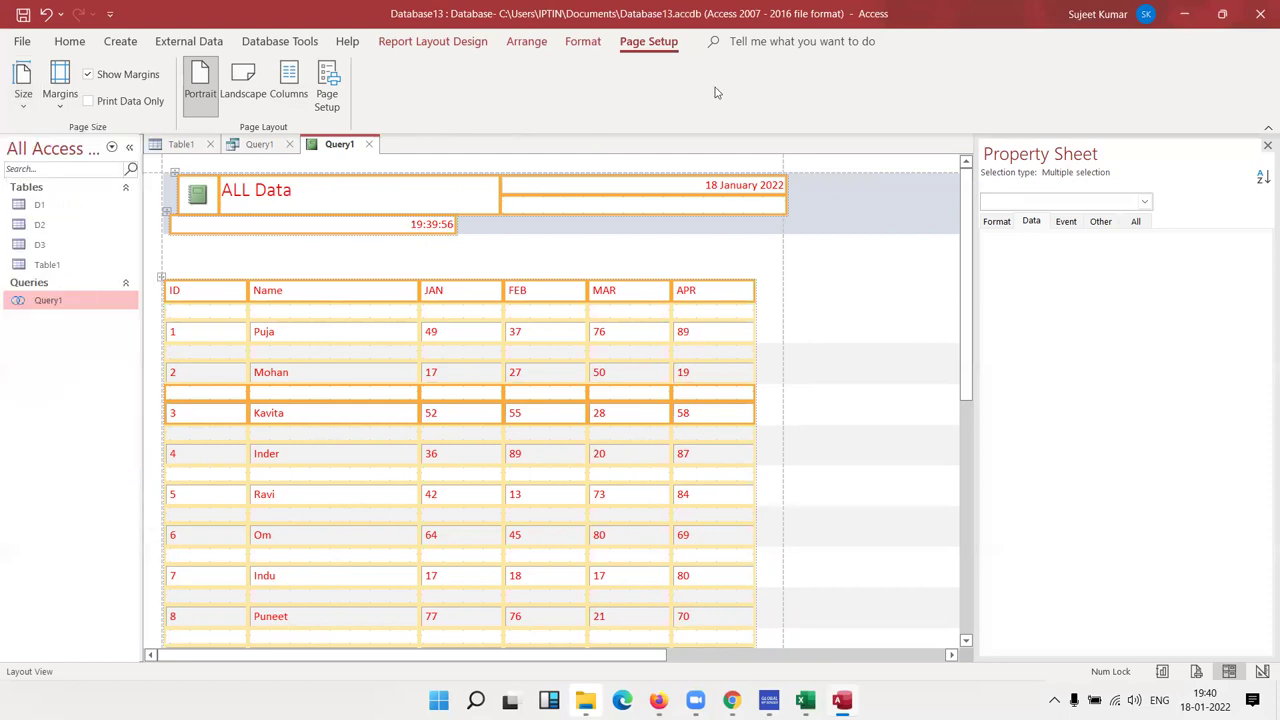
# - Close the report layout and save it as 'Report-ALL Data'
pyautogui.click(369, 145)
pyautogui.click(584, 394)
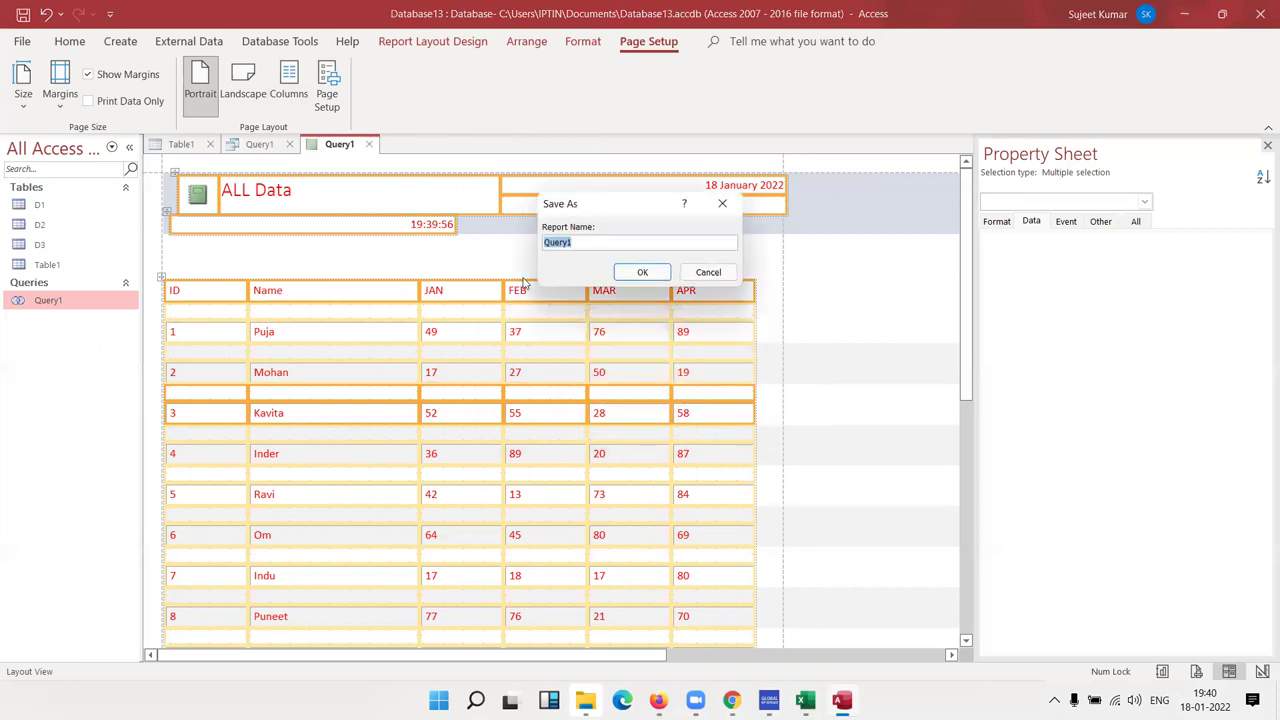
pyautogui.write('Re')
pyautogui.click(642, 274)
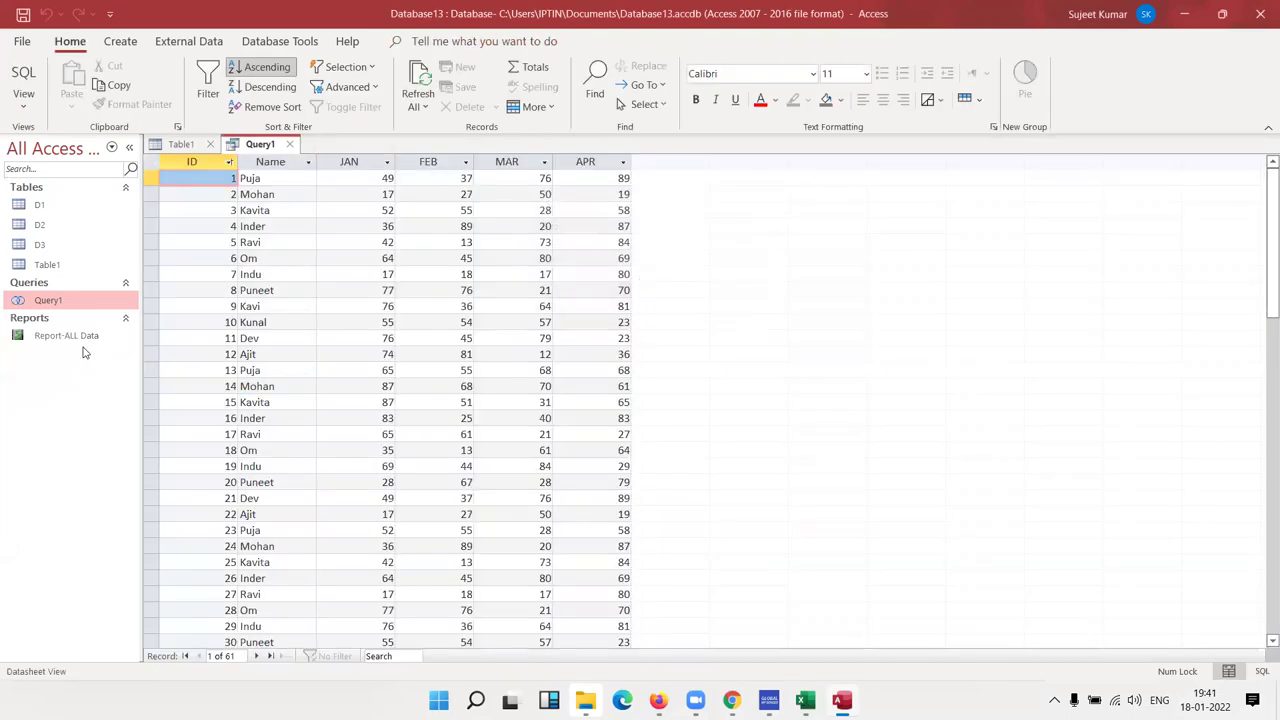
# - Open the saved Report-ALL Data, confirm its values are read-only, then close it back to Query1
pyautogui.doubleClick(85, 340)
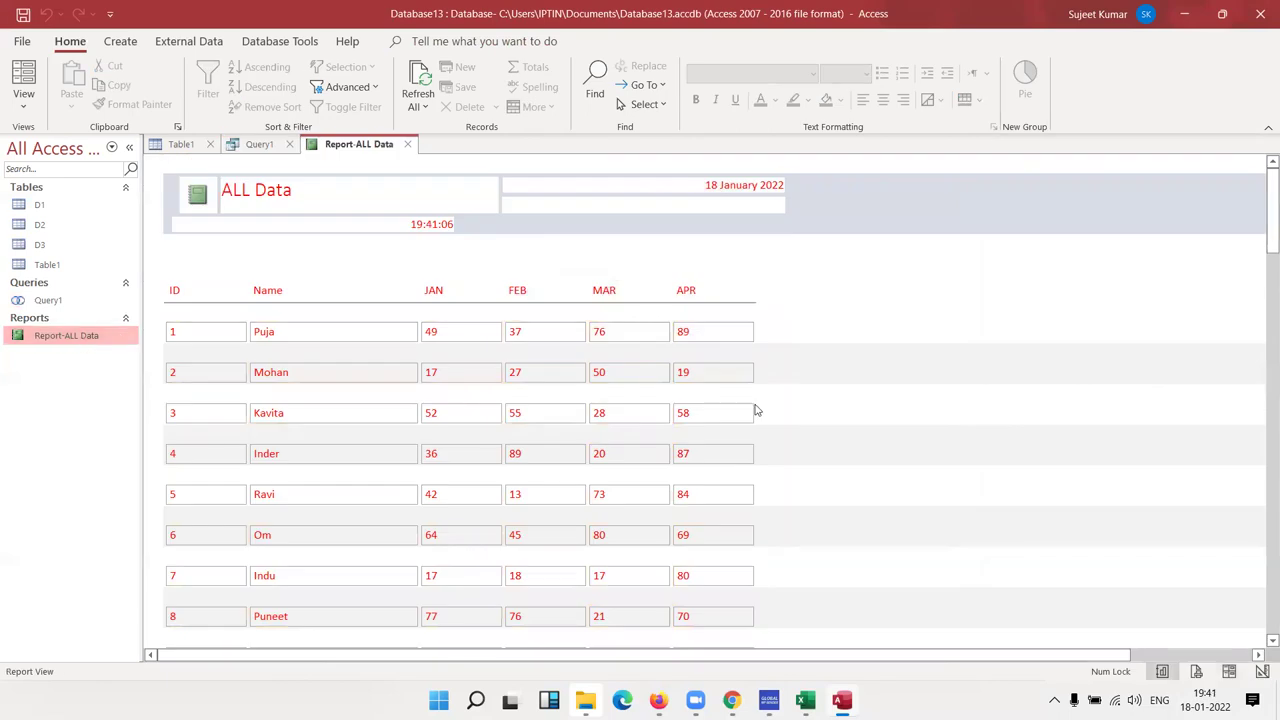
pyautogui.scroll(-5, 755, 413)
pyautogui.scroll(5, 755, 413)
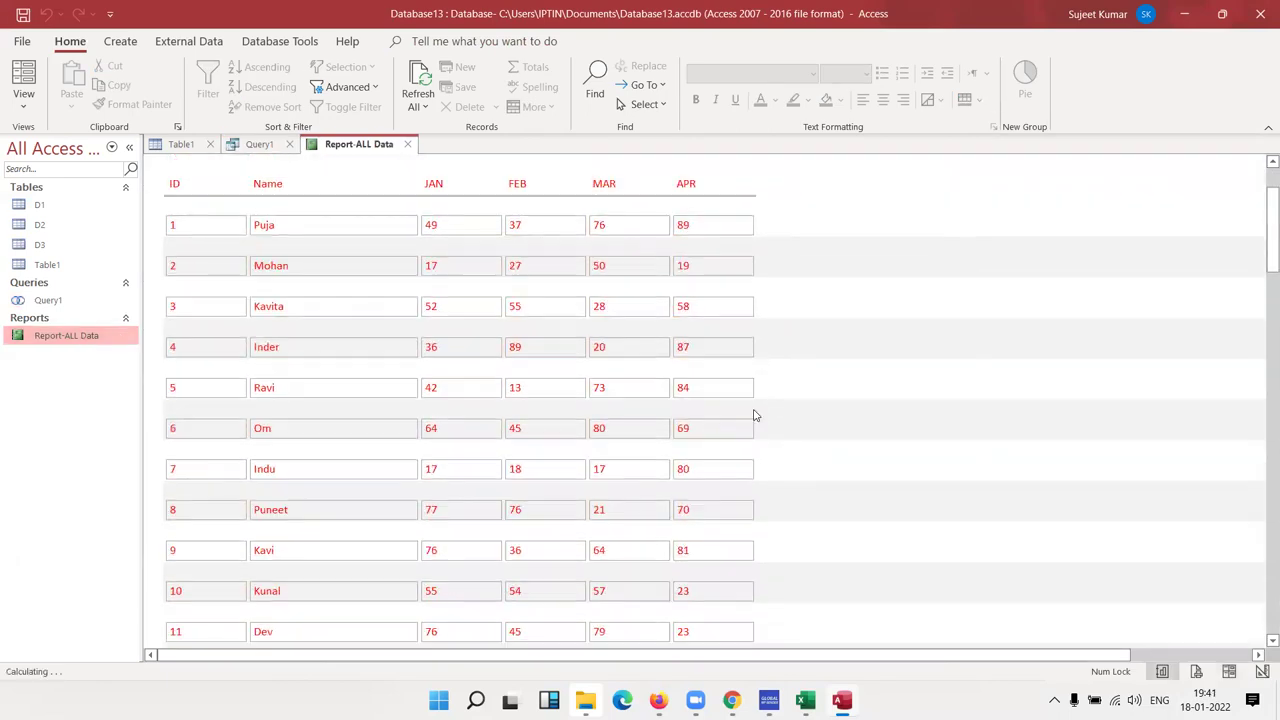
pyautogui.click(624, 331)
pyautogui.click(722, 338)
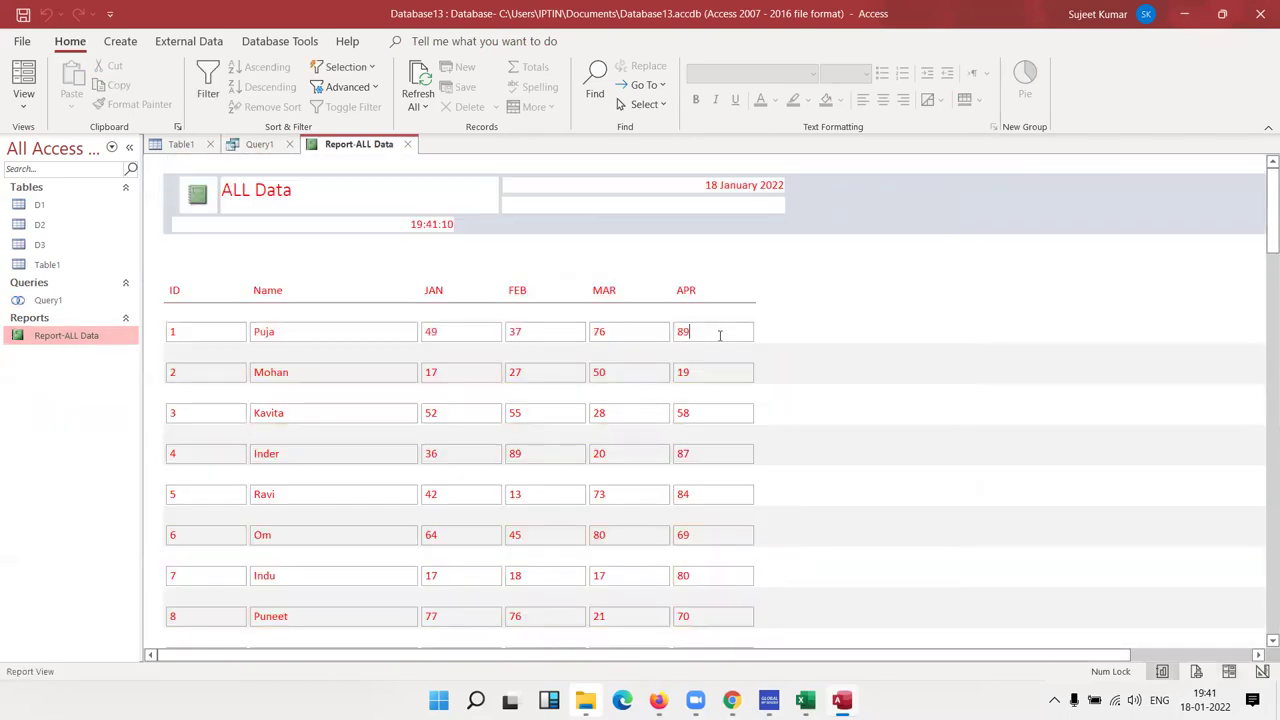
pyautogui.click(409, 318)
pyautogui.click(407, 144)
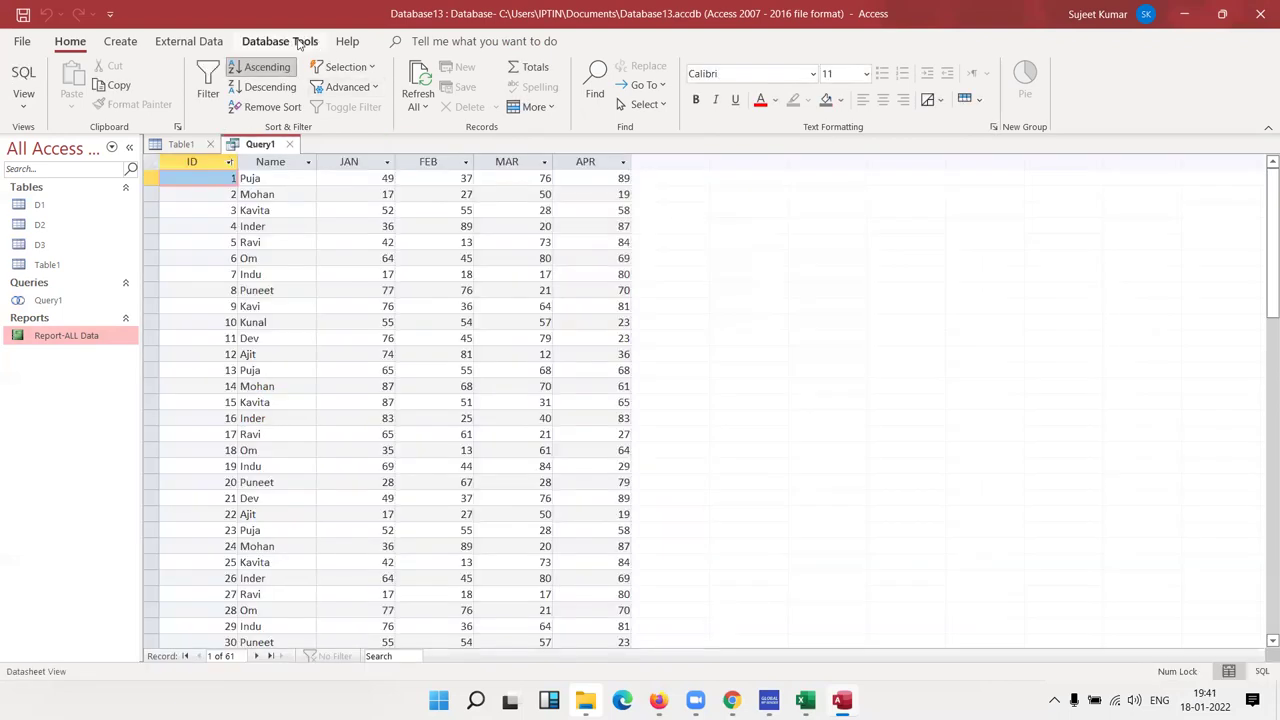
pyautogui.click(298, 43)
# - Export Report-ALL Data to Report-ALL Data.pdf on drive E without saving export steps
pyautogui.click(212, 42)
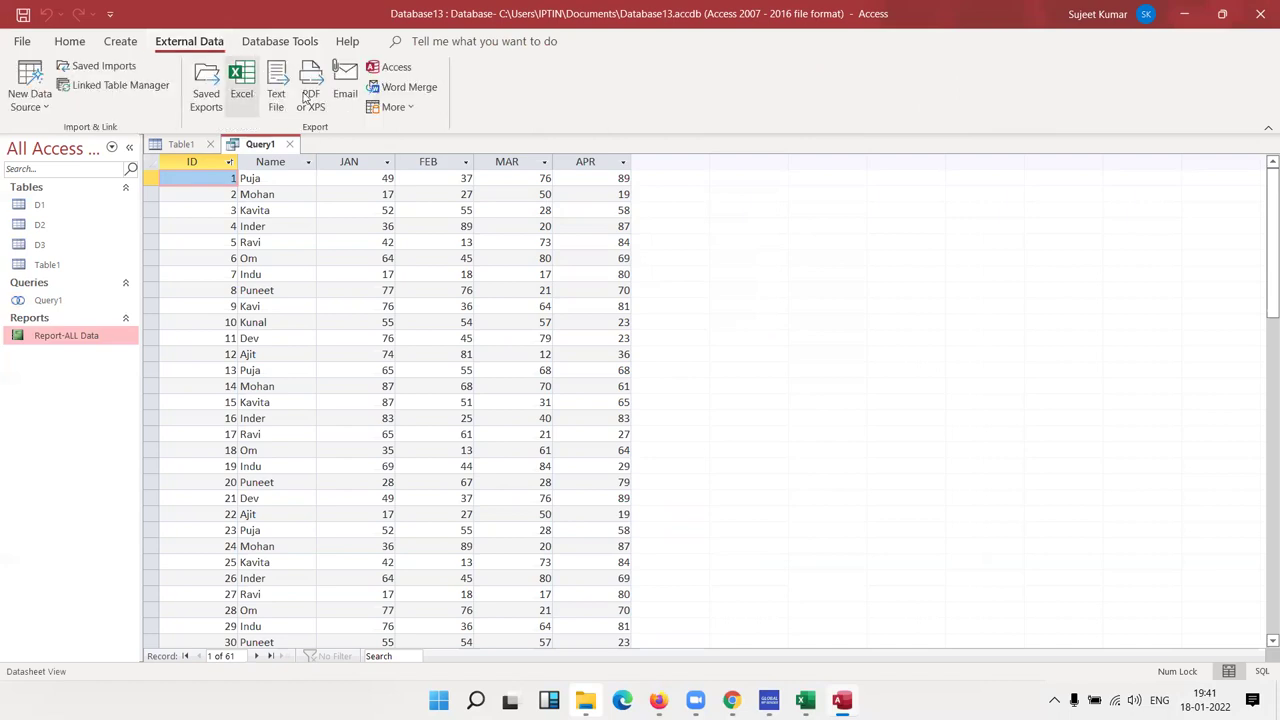
pyautogui.click(73, 345)
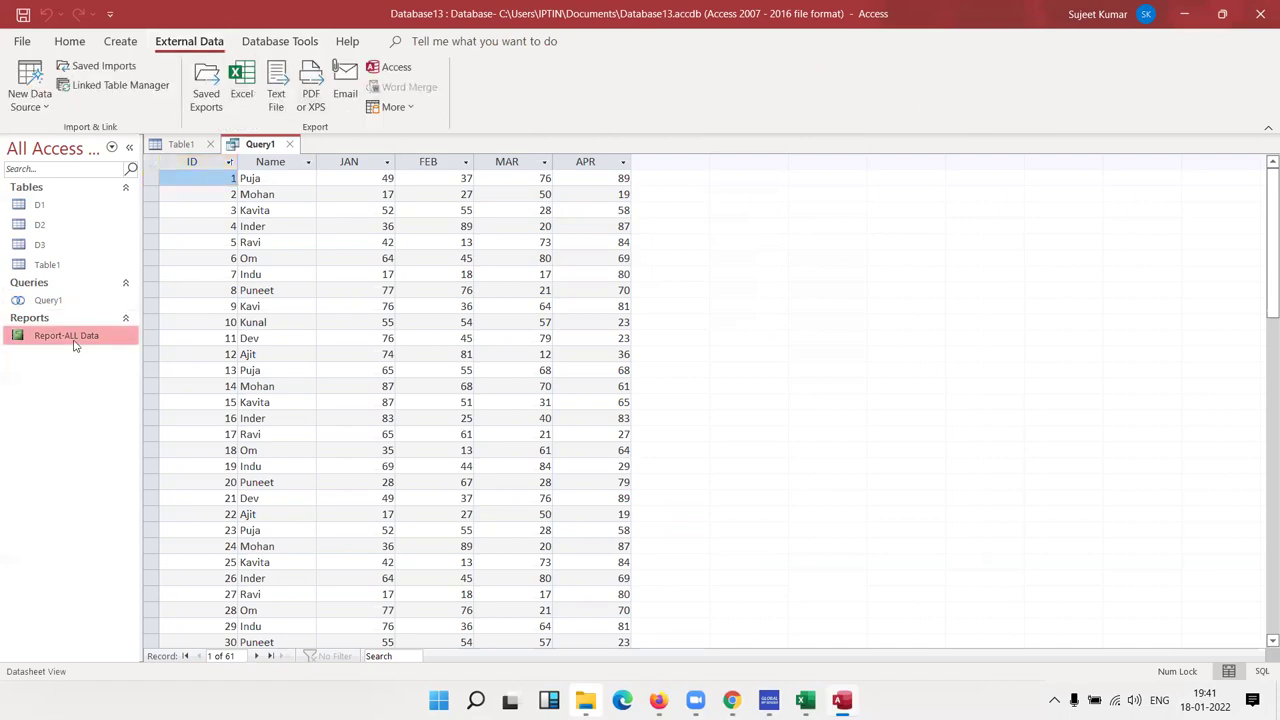
pyautogui.click(310, 92)
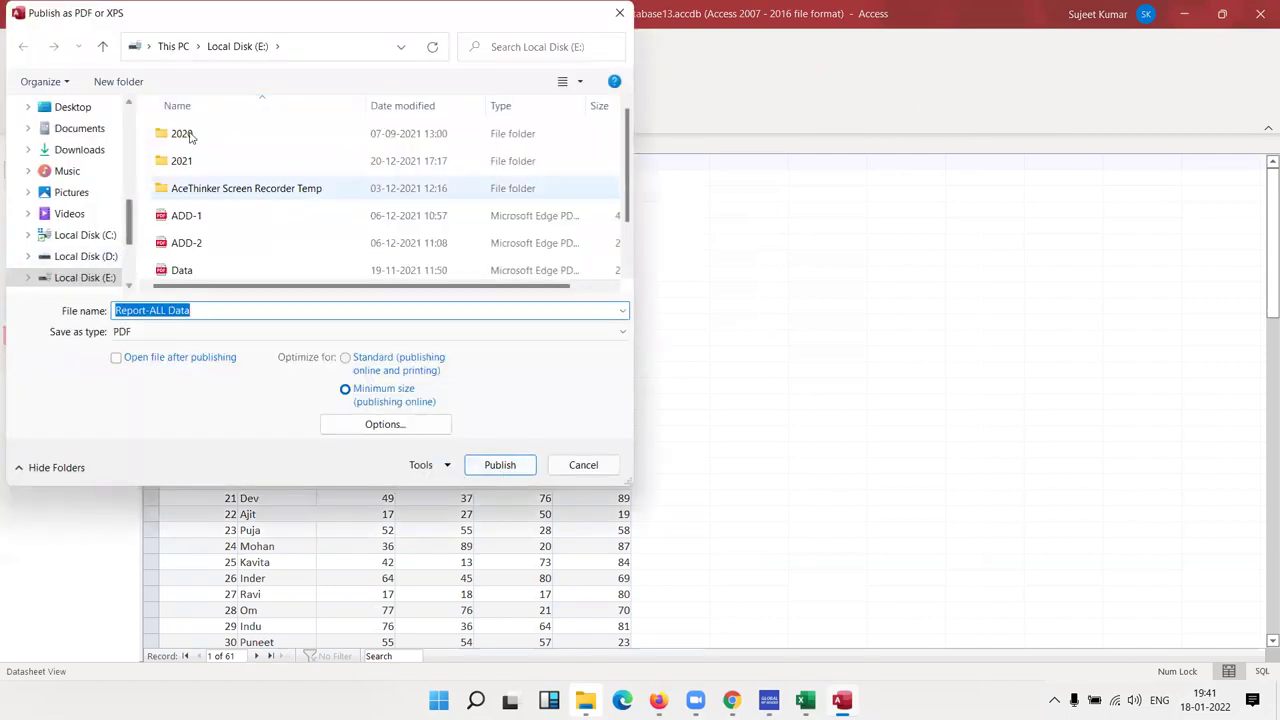
pyautogui.click(477, 463)
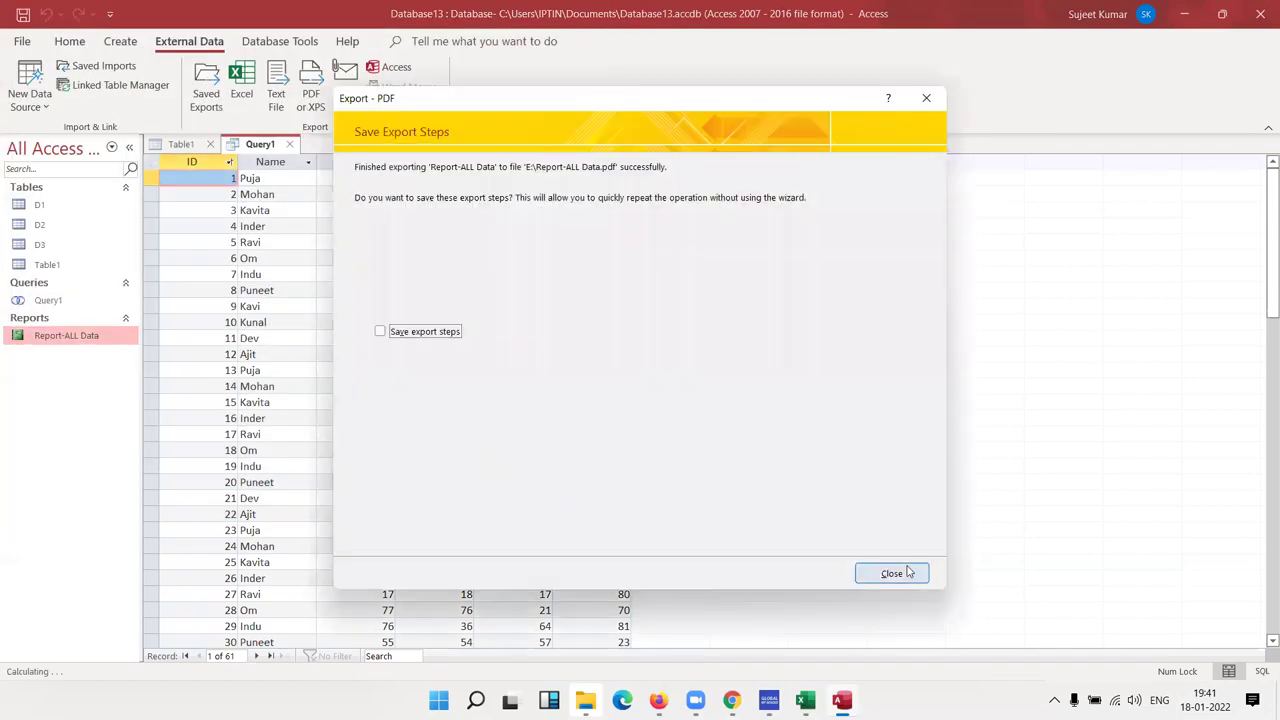
pyautogui.click(893, 573)
# - Open Report-ALL Data.pdf in Edge from File Explorer's Recent files
pyautogui.moveTo(585, 700)
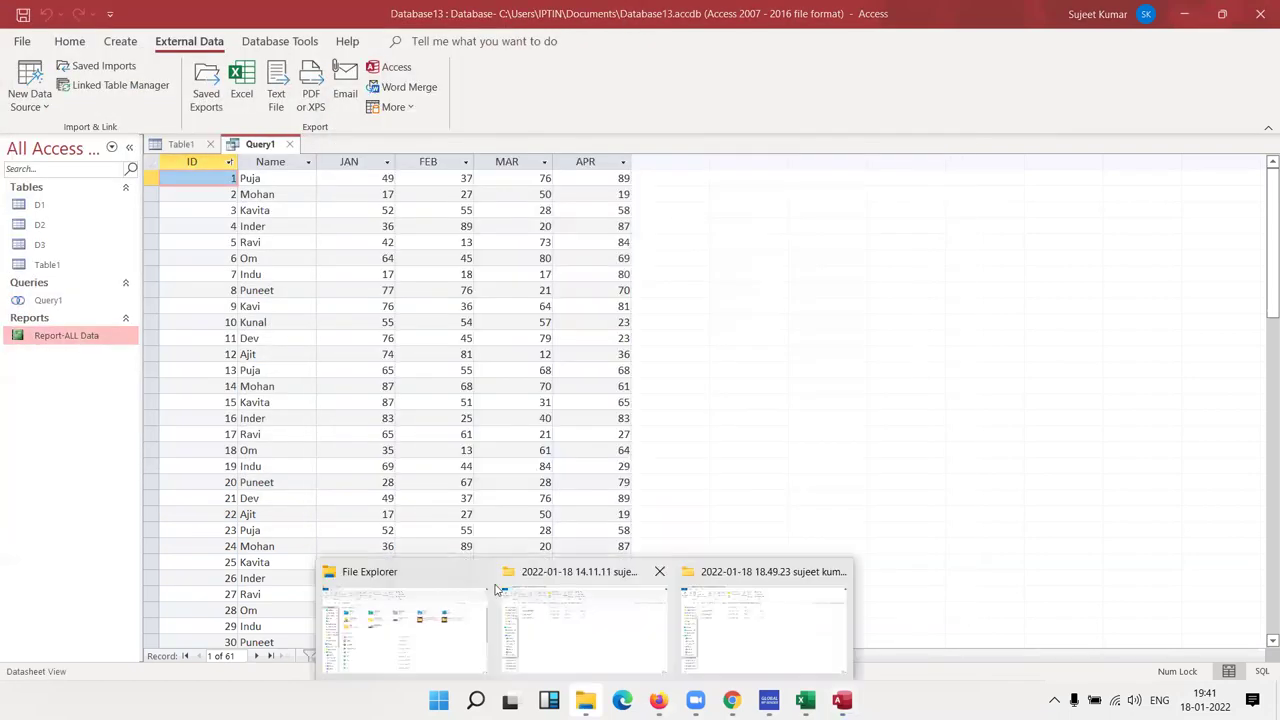
pyautogui.click(390, 615)
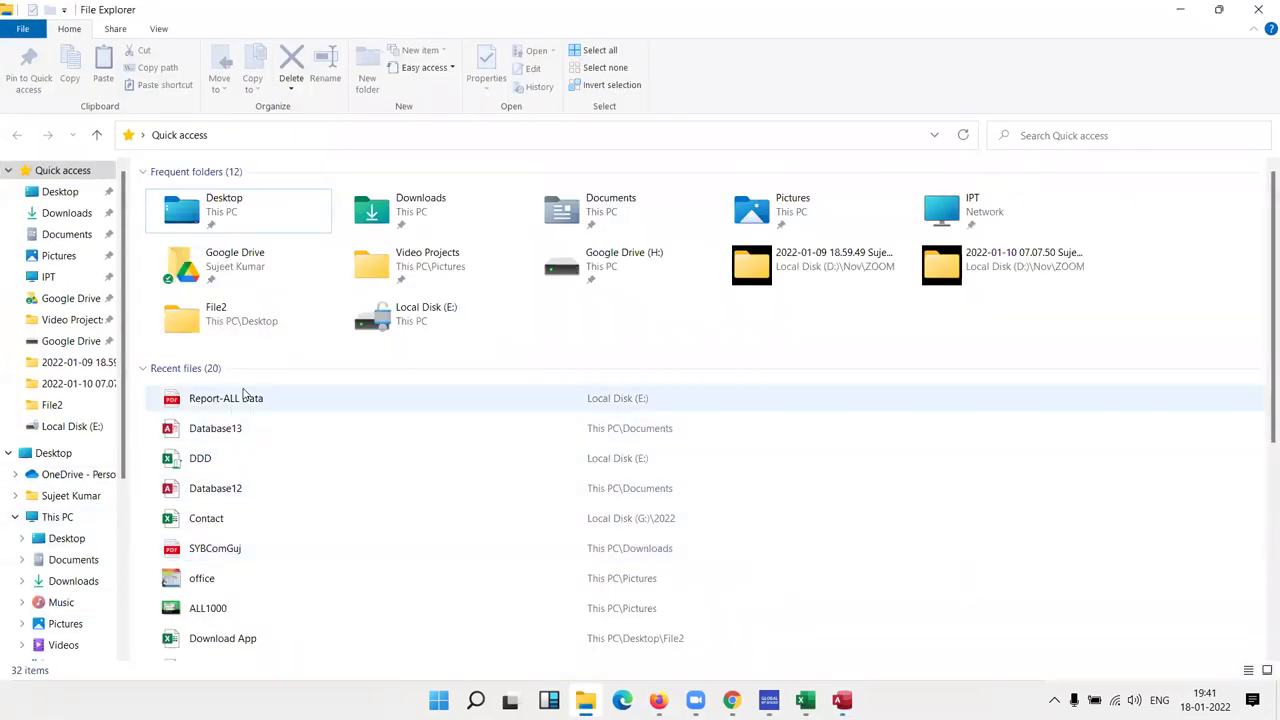
pyautogui.click(243, 396)
pyautogui.doubleClick(243, 396)
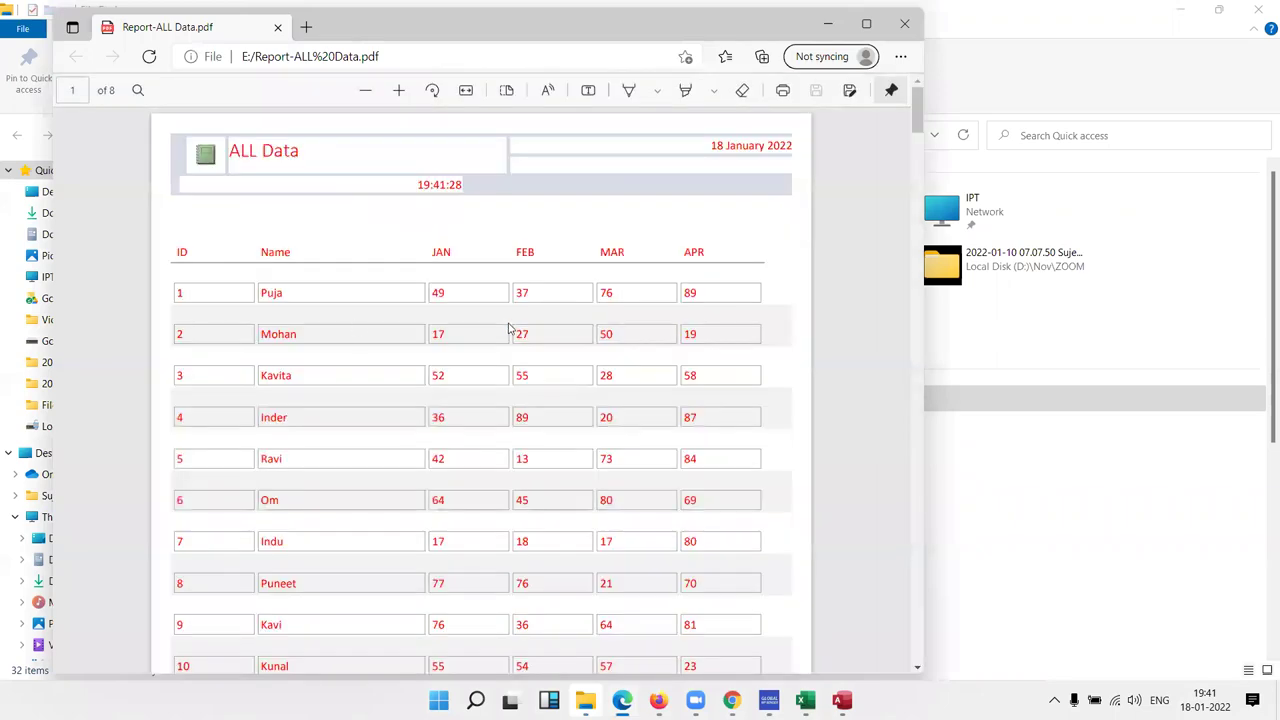
# - Scroll through all 8 PDF pages to the totals row and select the 3527 JAN total
pyautogui.scroll(-8, 508, 329)
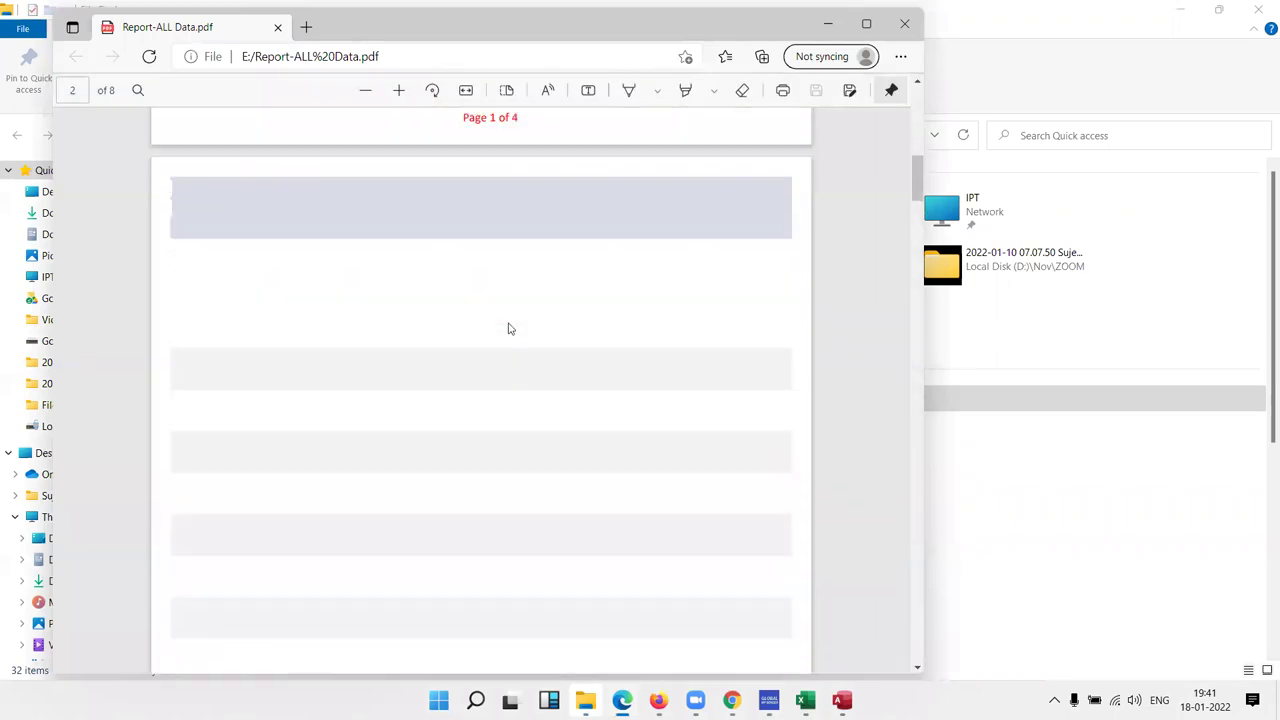
pyautogui.scroll(3, 508, 329)
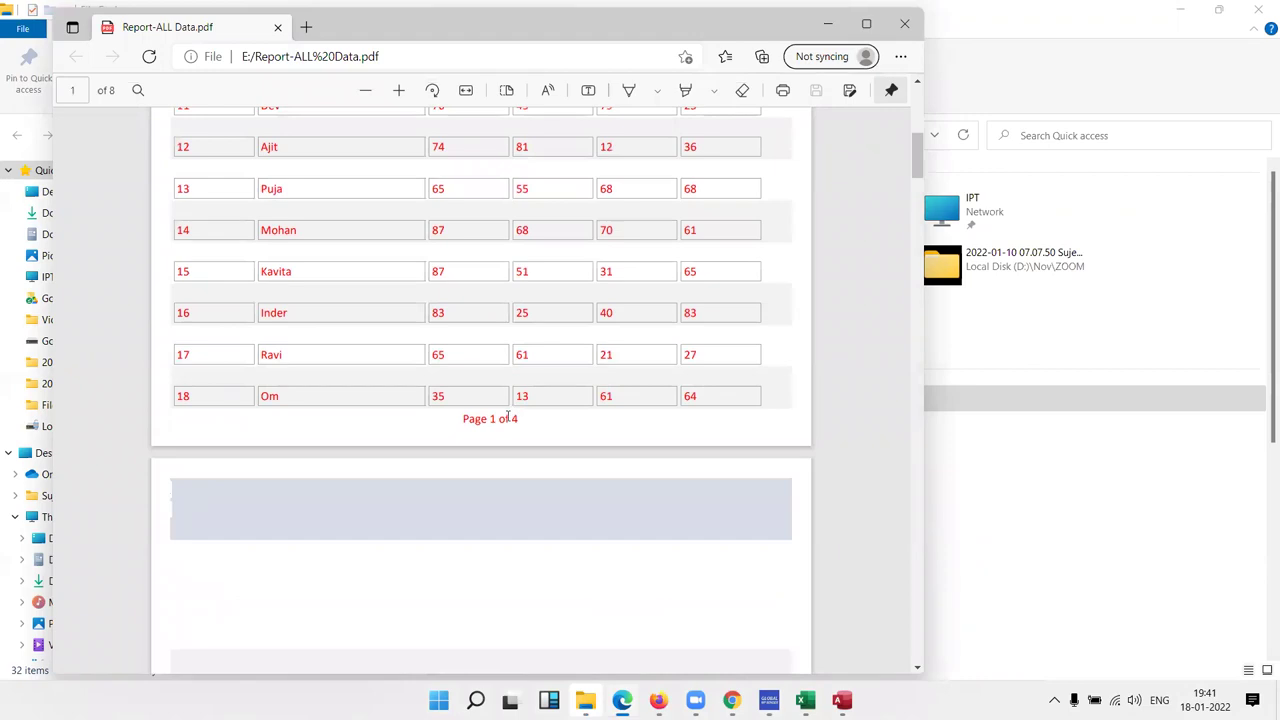
pyautogui.scroll(-4, 508, 418)
pyautogui.scroll(-5, 508, 420)
pyautogui.scroll(-4, 508, 420)
pyautogui.scroll(-6, 507, 422)
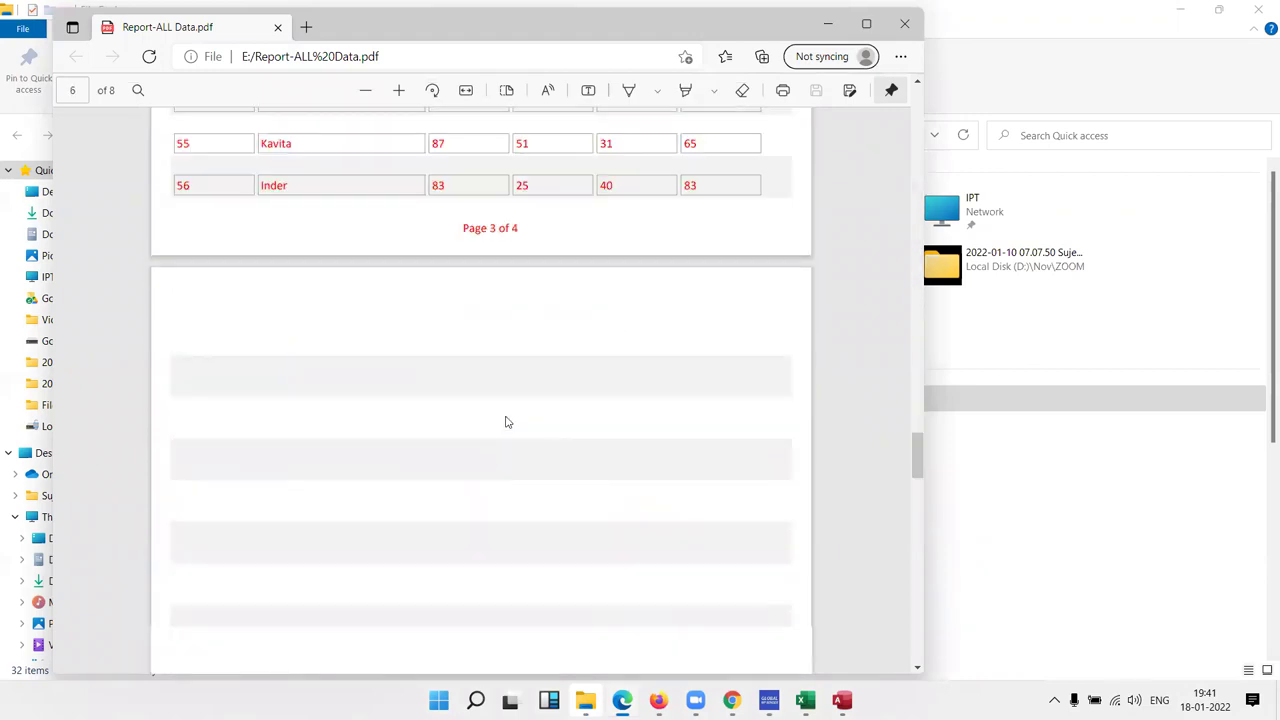
pyautogui.scroll(-3, 507, 422)
pyautogui.scroll(3, 507, 422)
pyautogui.scroll(-3, 507, 422)
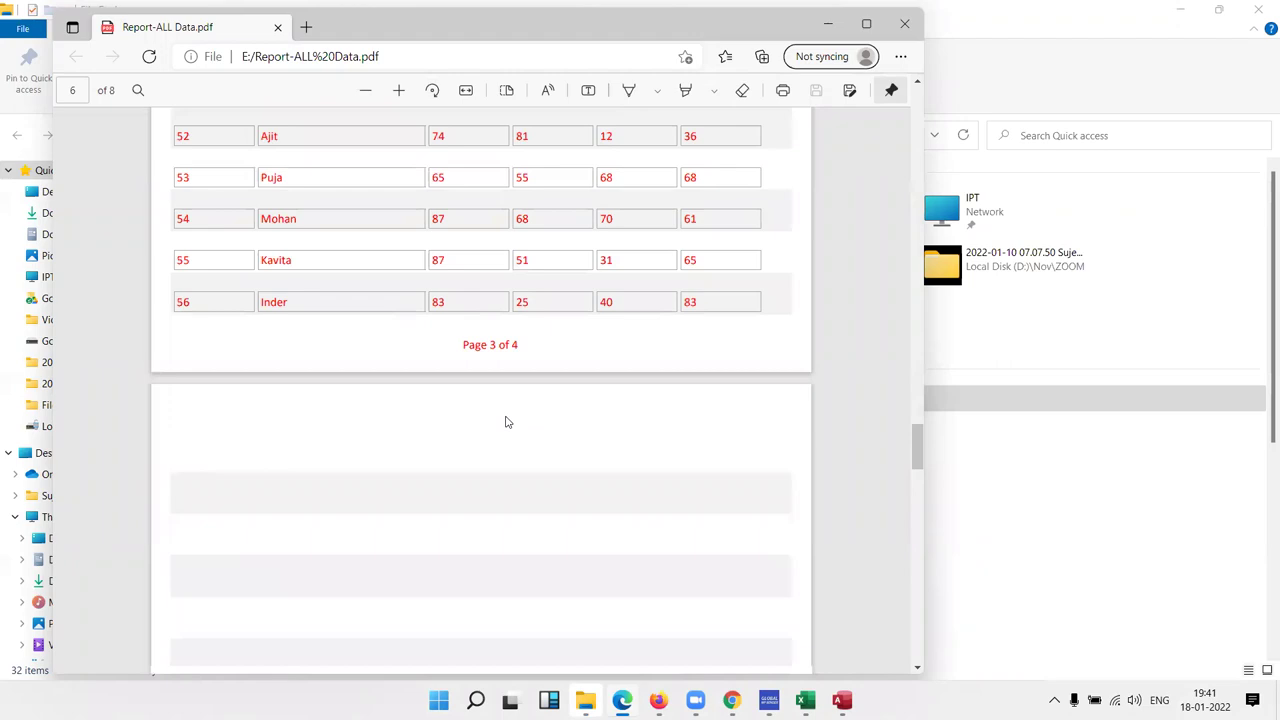
pyautogui.scroll(-3, 507, 422)
pyautogui.scroll(-3, 507, 422)
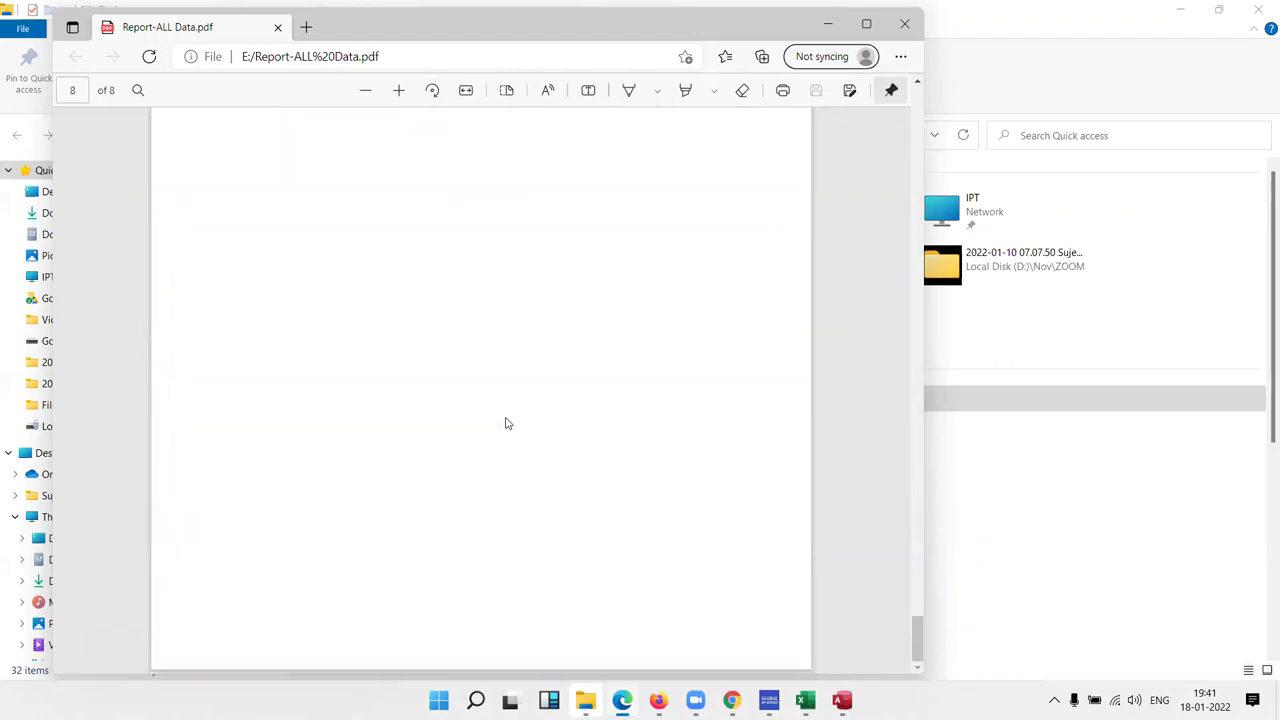
pyautogui.scroll(-2, 507, 422)
pyautogui.scroll(2, 507, 422)
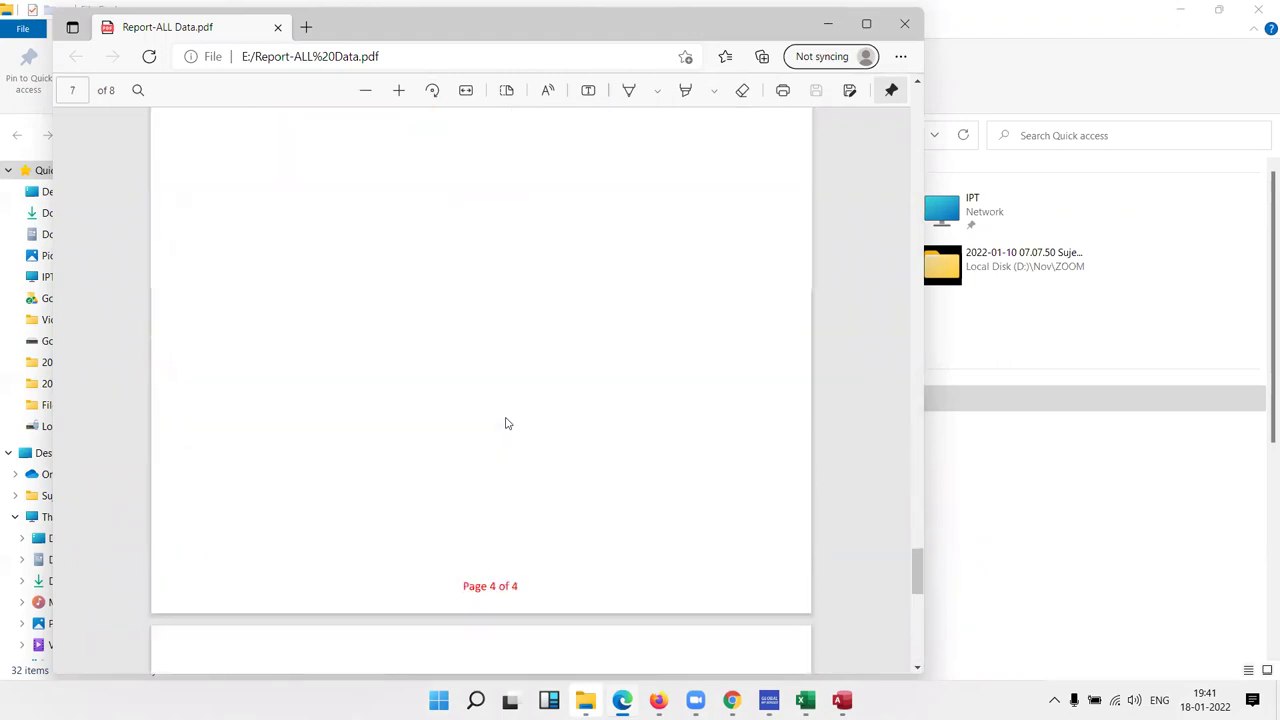
pyautogui.scroll(2, 472, 370)
pyautogui.doubleClick(461, 305)
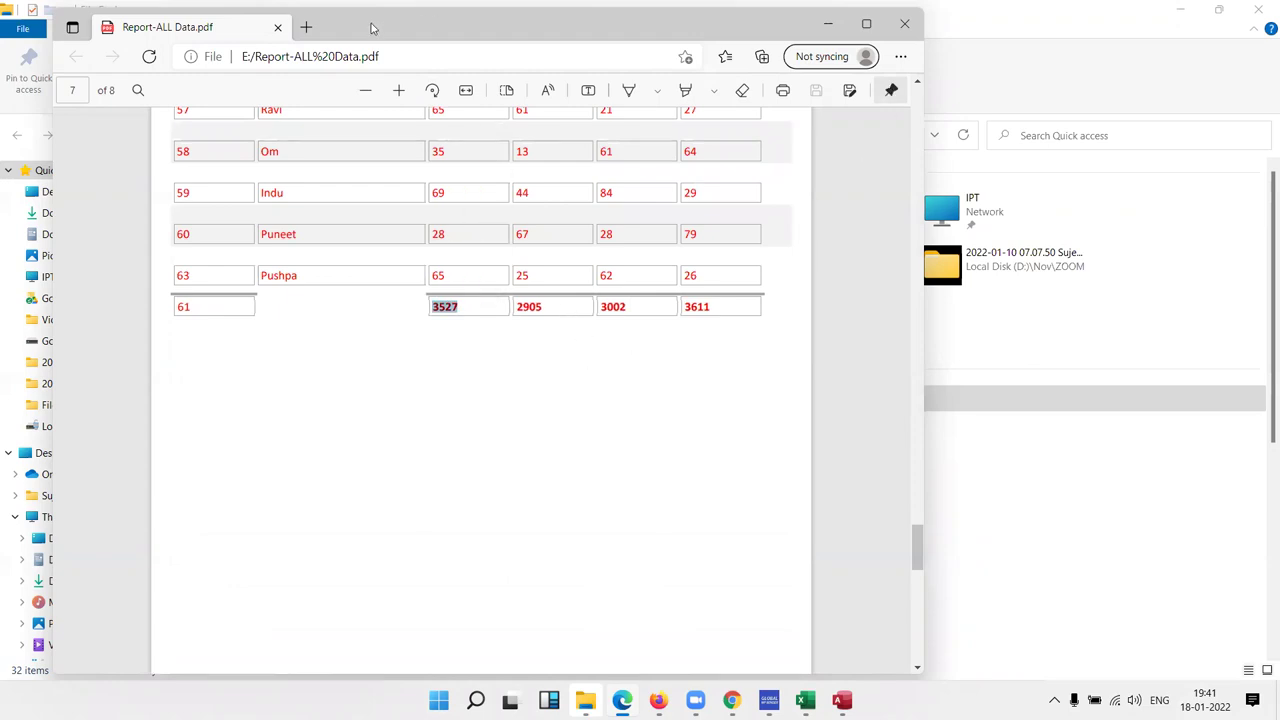
# - Switch back to Access showing Query1's datasheet and bring up the Create commands
pyautogui.click(1081, 100)
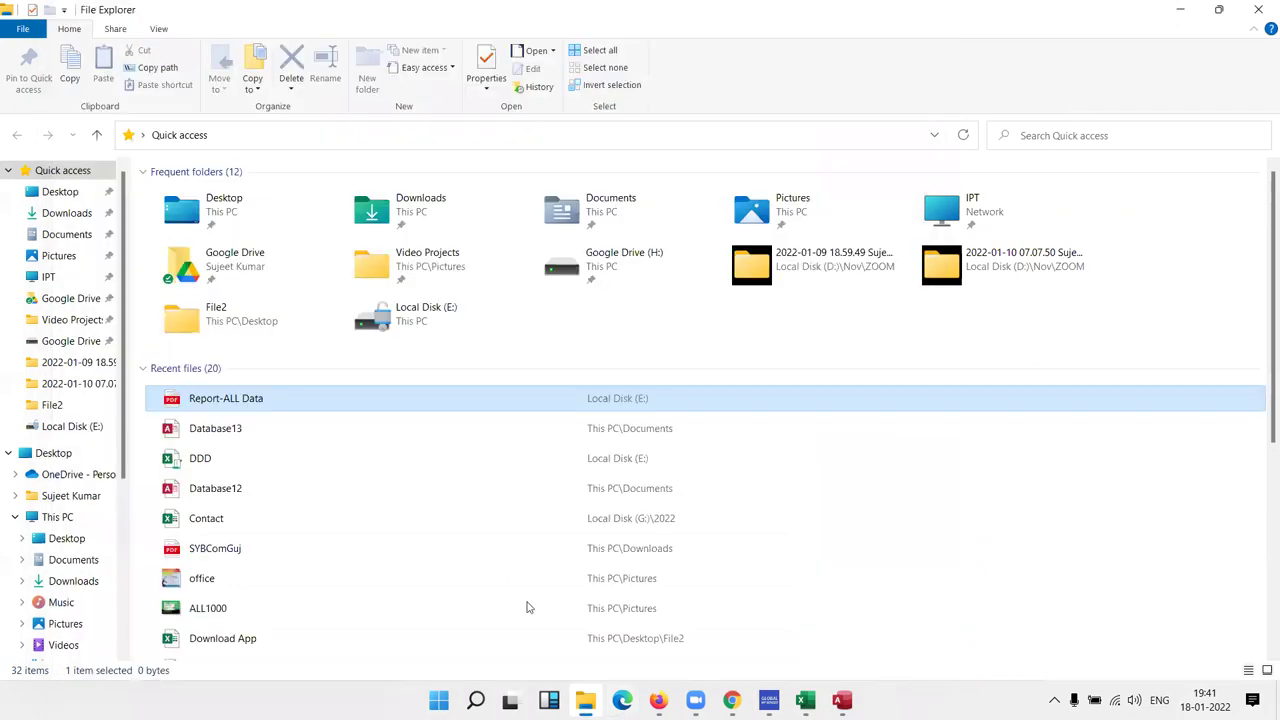
pyautogui.moveTo(768, 700)
pyautogui.click(842, 700)
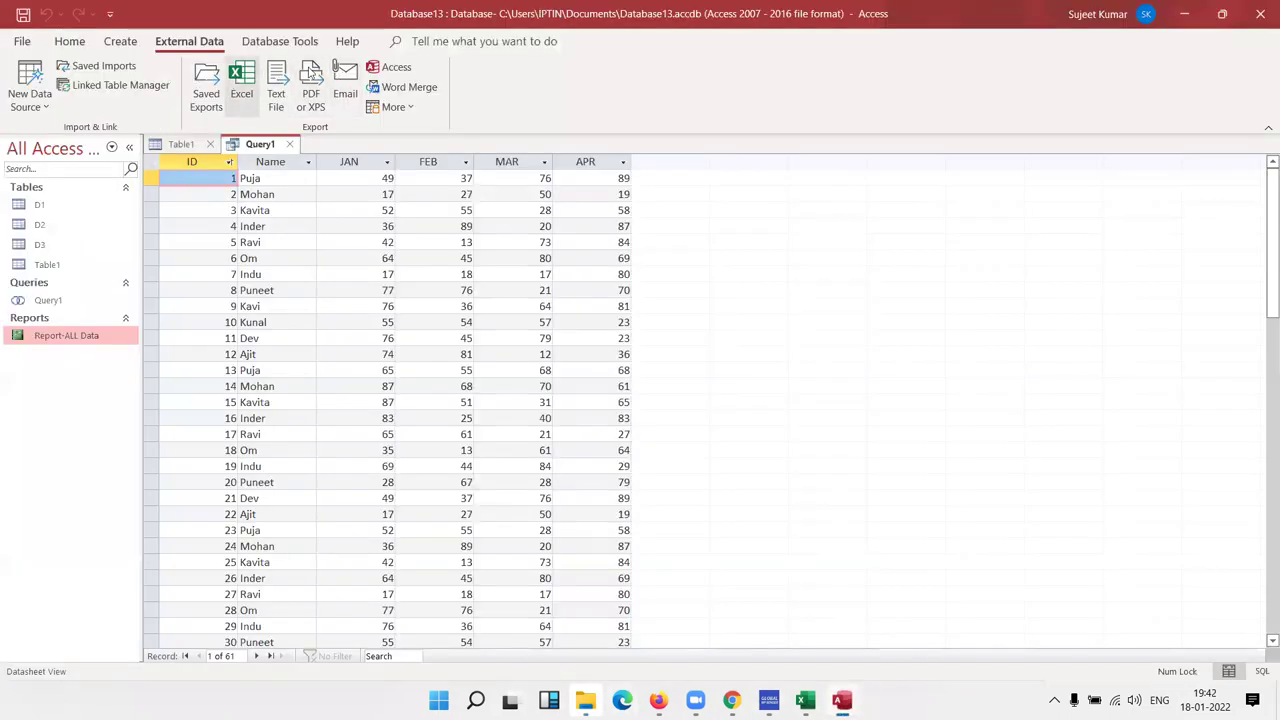
pyautogui.click(120, 42)
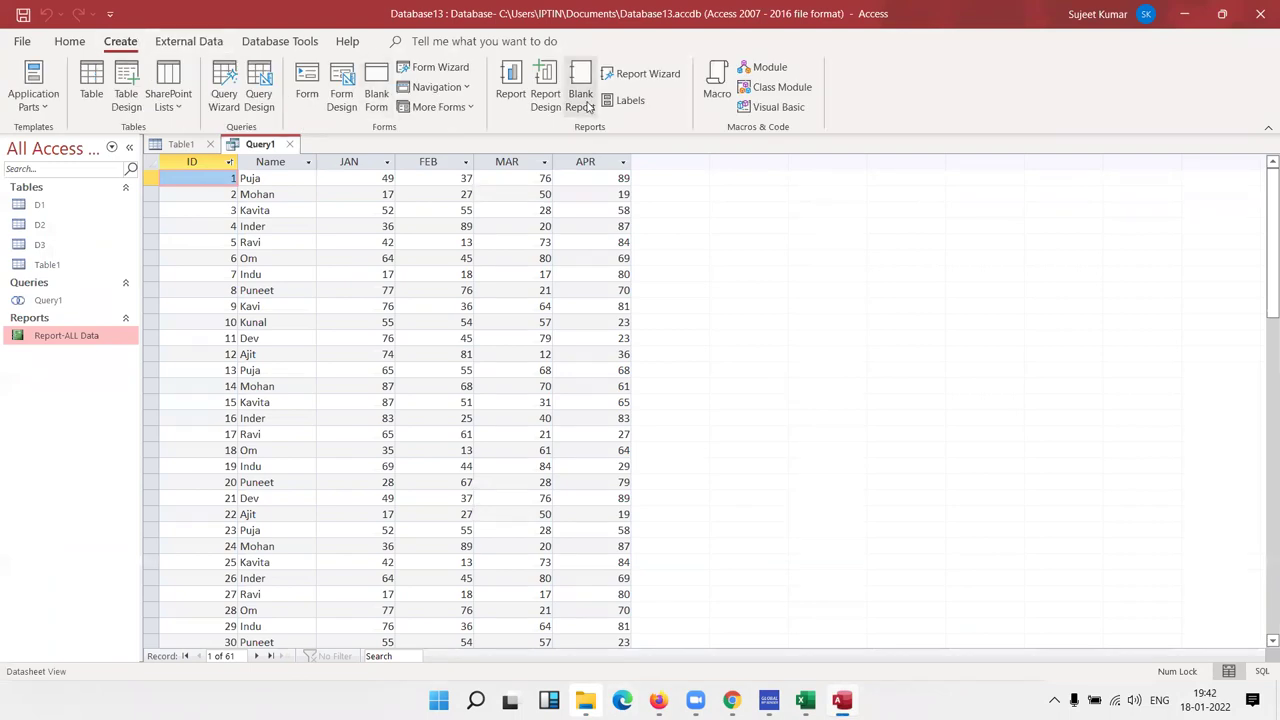